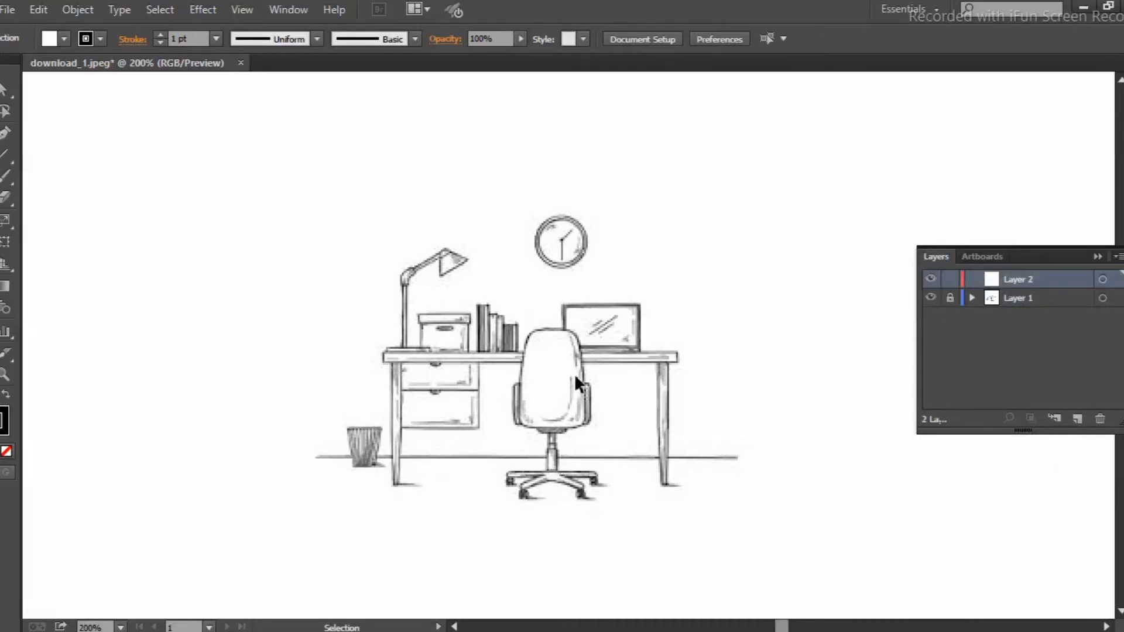
Step: Zoom the canvas from 200% to 300% so the desk, lamp, clock and chair fill the view
scroll(450, 422, up, 1)
scroll(334, 293, down, 2)
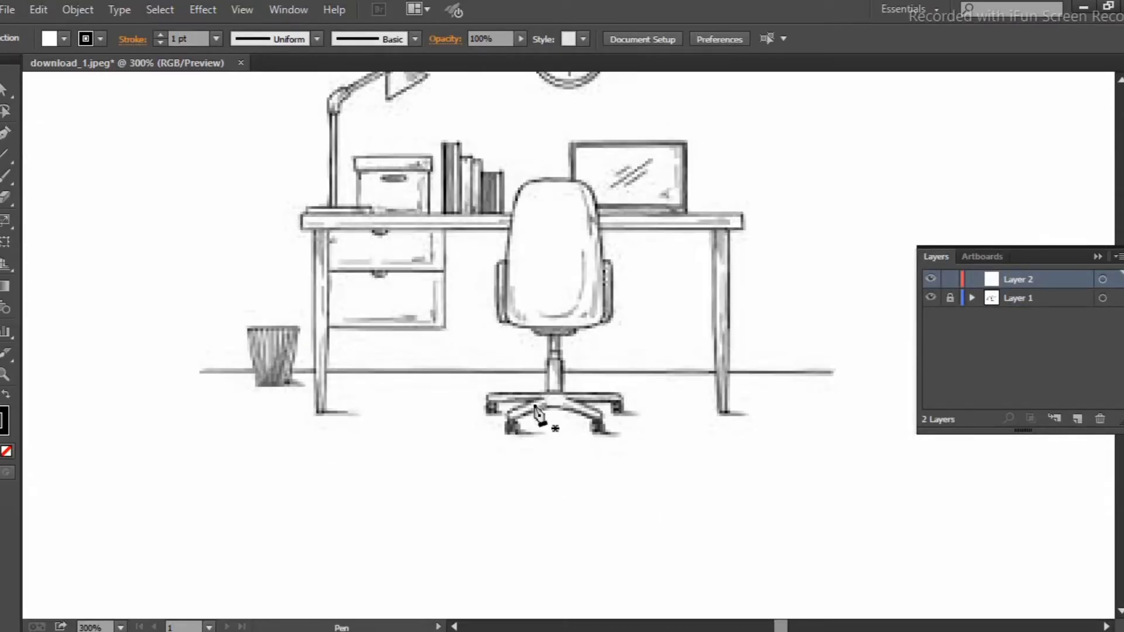
scroll(502, 369, up, 3)
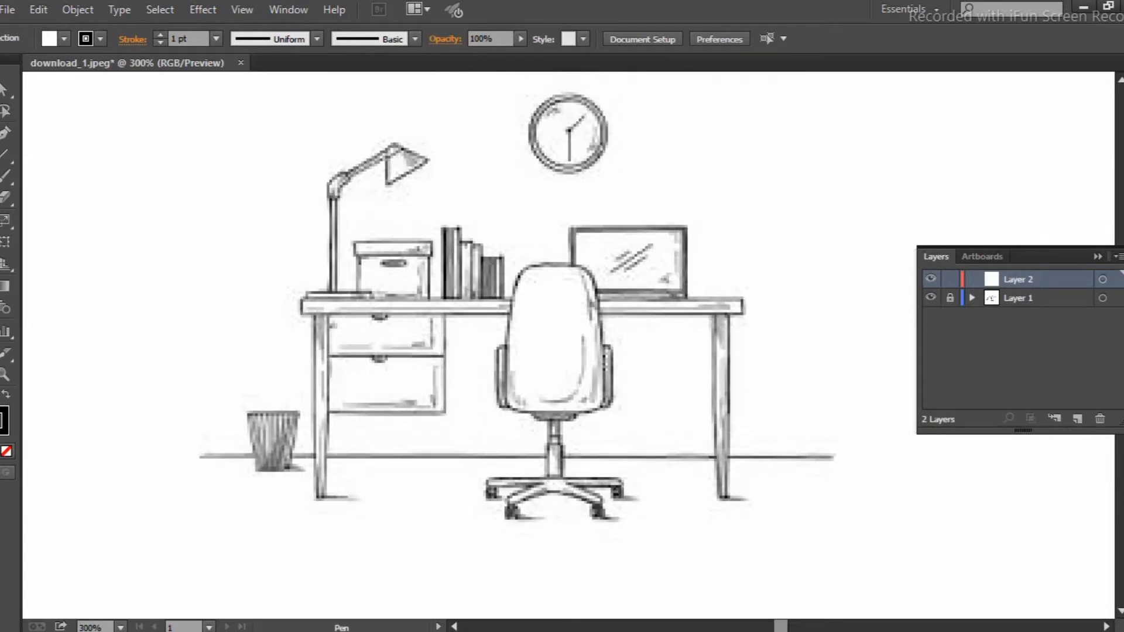
Step: Trace the lamp post and the long thin desktop with rectangles
drag(333, 255, 342, 289)
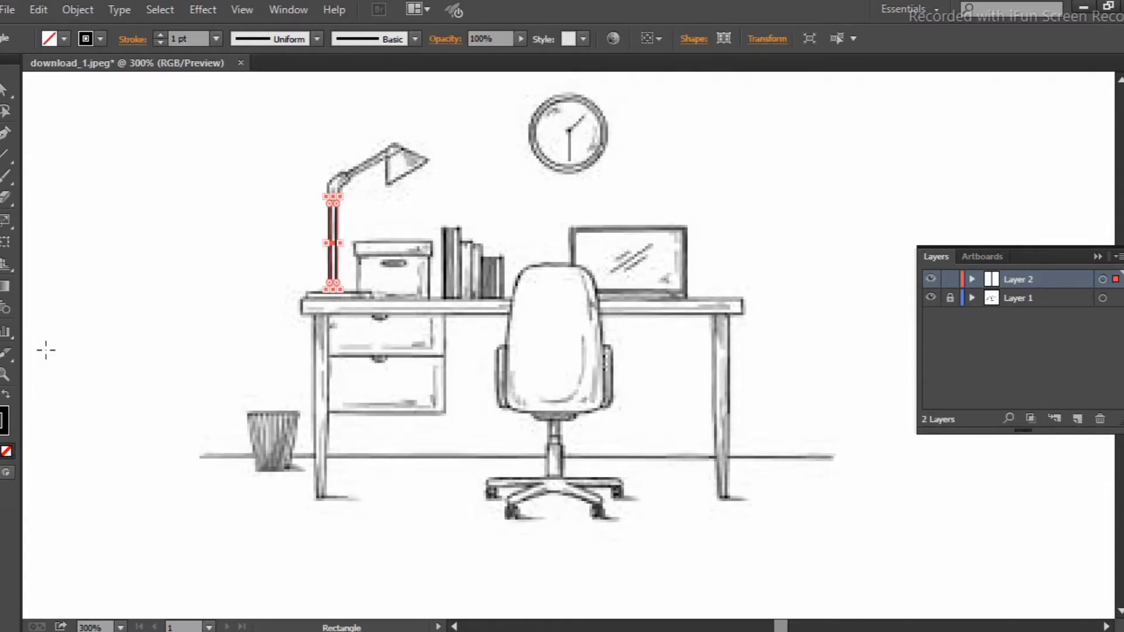
key(v)
click(360, 227)
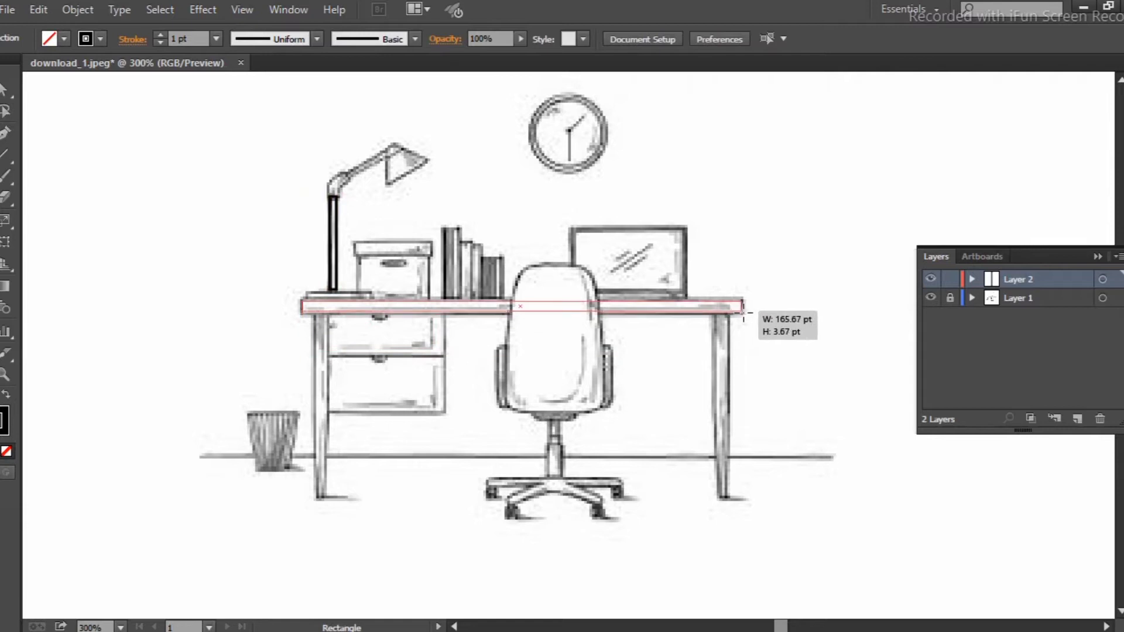
drag(462, 345, 742, 313)
key(v)
click(105, 243)
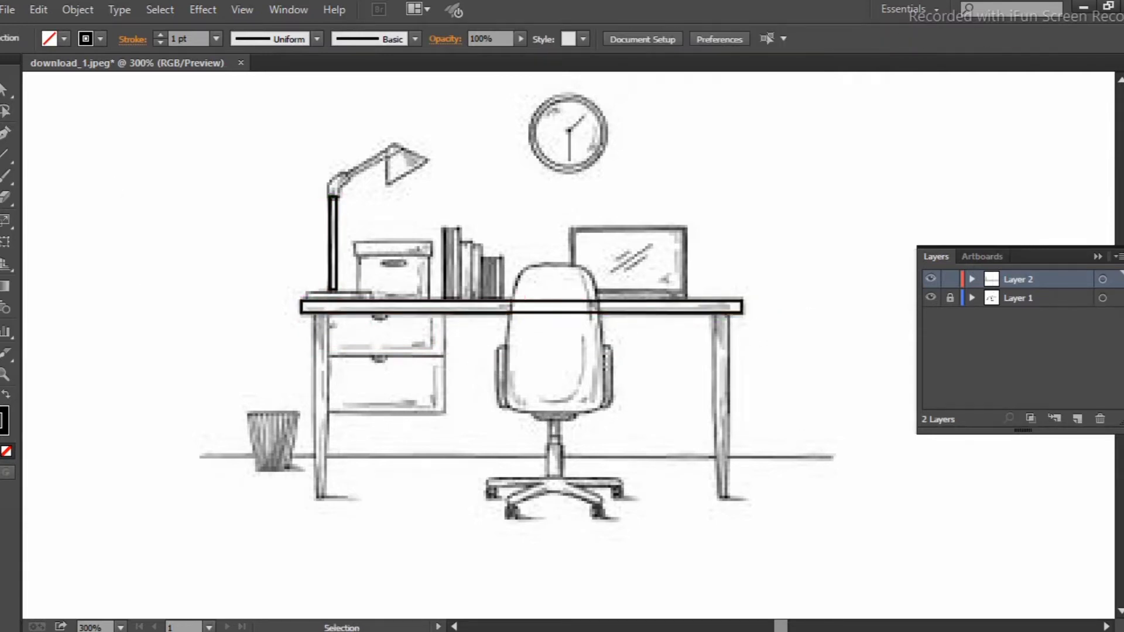
Step: Trace the tall book, box lid, laptop screen, left desk leg and drawer unit with rectangles
drag(443, 228, 461, 300)
drag(353, 241, 434, 257)
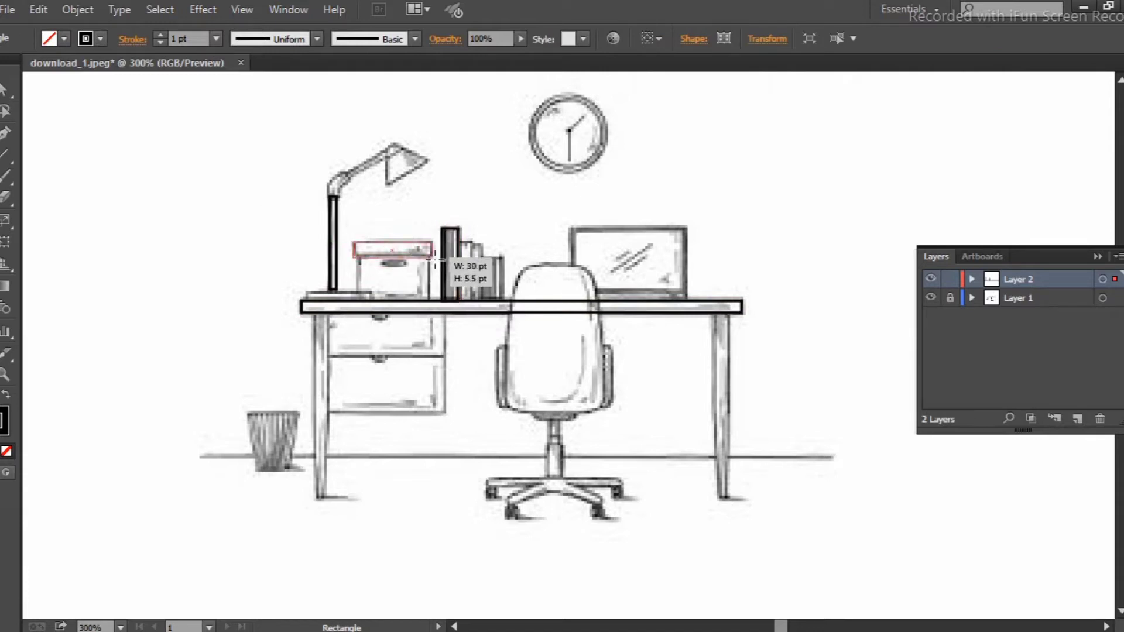
drag(569, 227, 684, 301)
drag(312, 312, 330, 499)
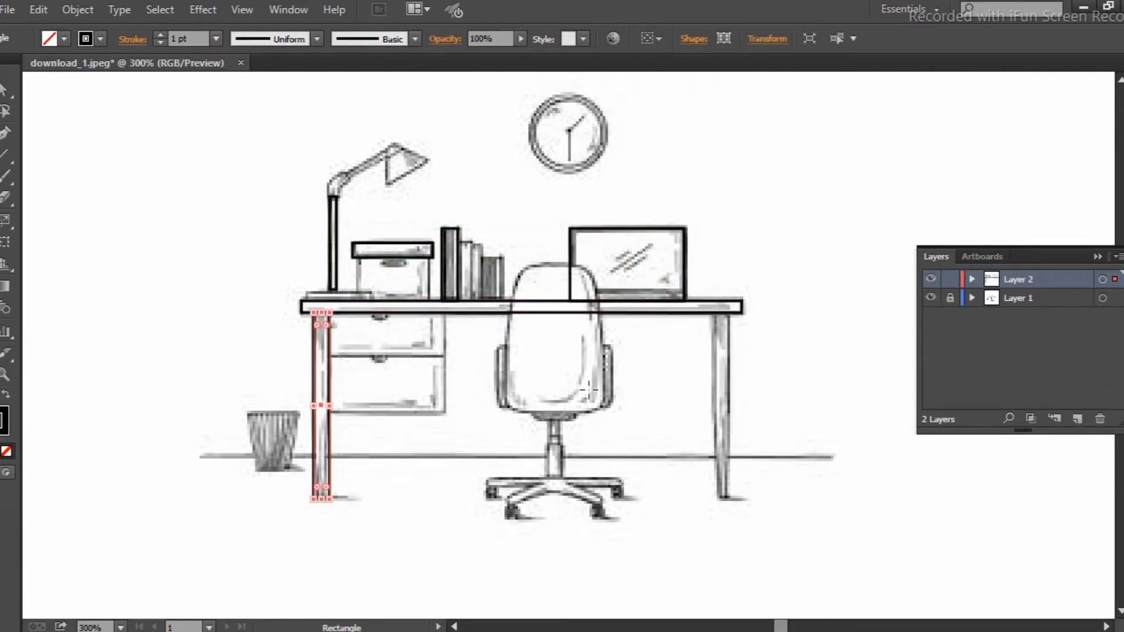
drag(447, 415, 327, 315)
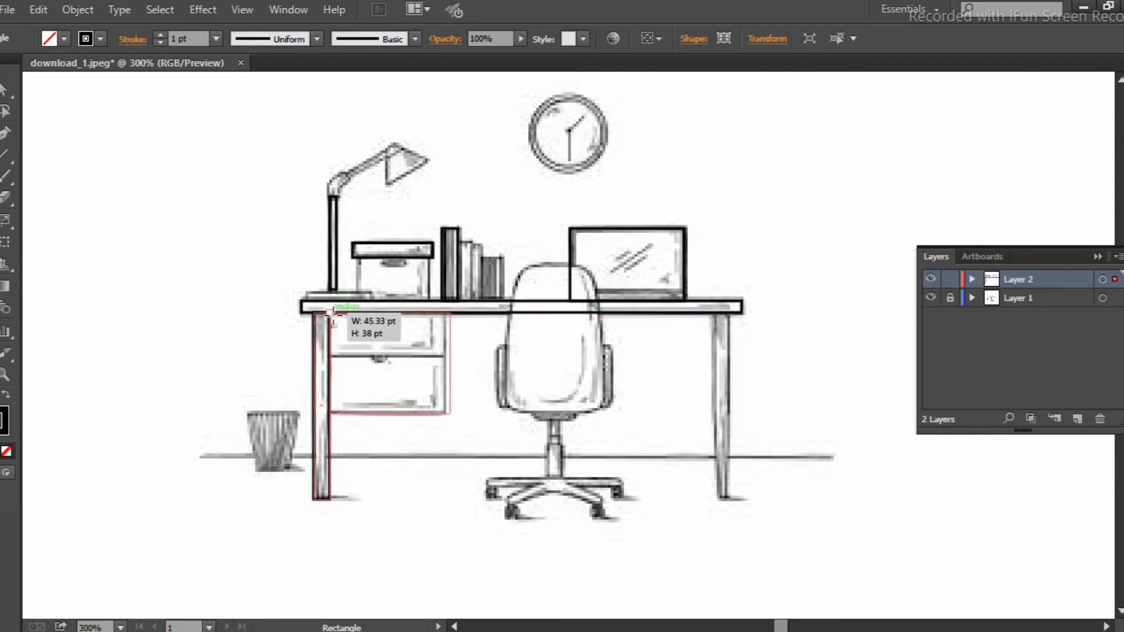
click(468, 380)
key(Escape)
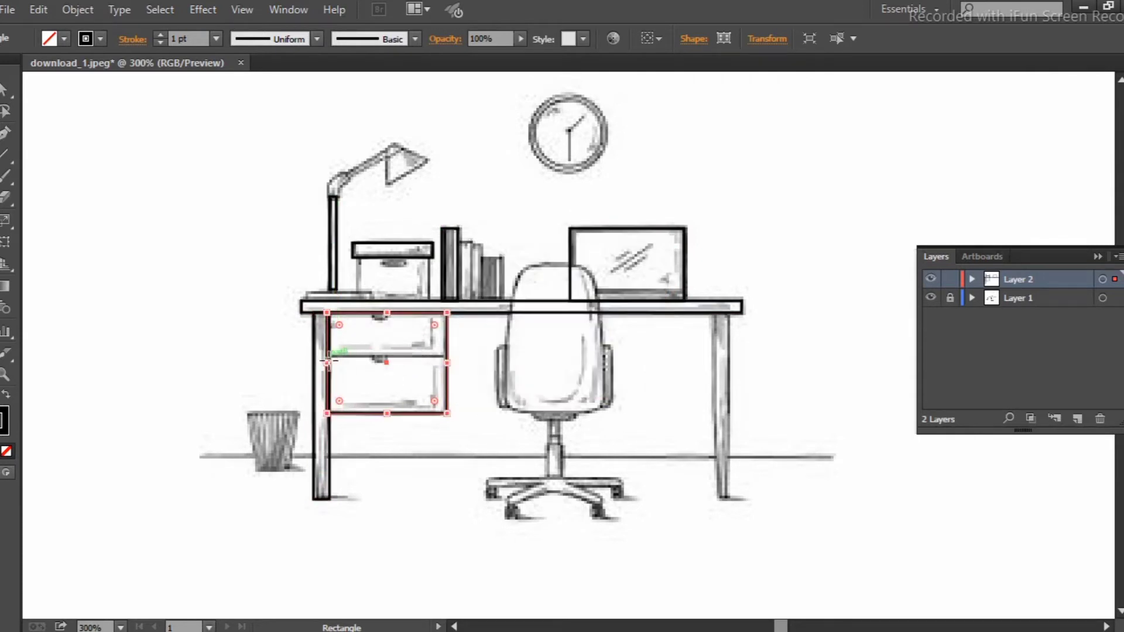
key(v)
key(m)
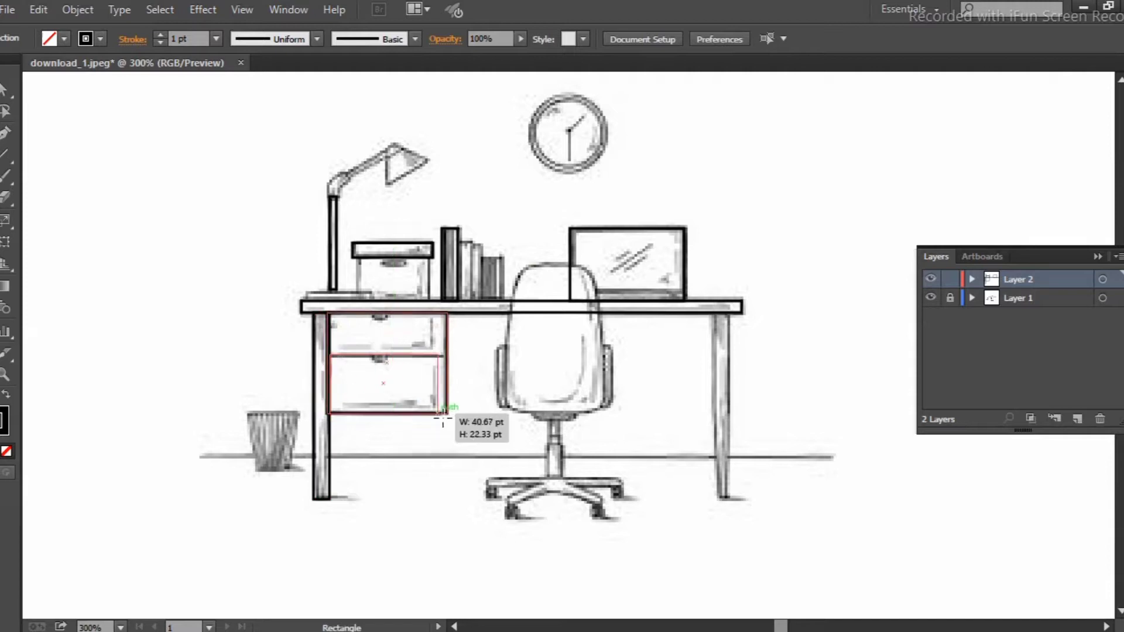
Step: Trace the lower drawer, second and shortest books, lamp base and a large floor rectangle
drag(330, 354, 447, 413)
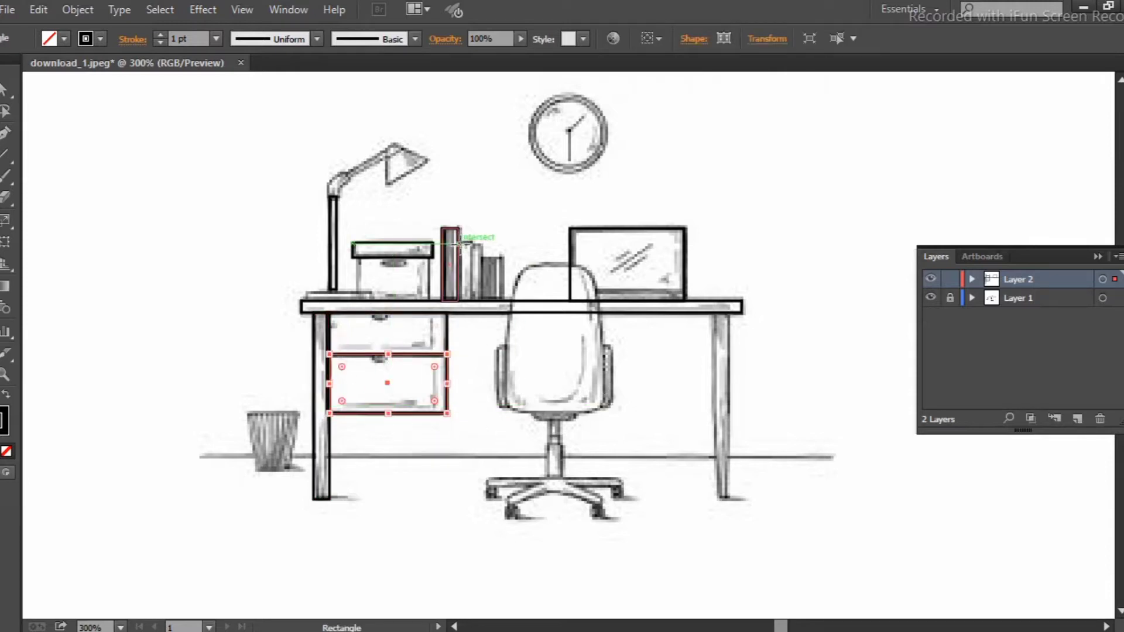
drag(458, 242, 474, 299)
click(479, 254)
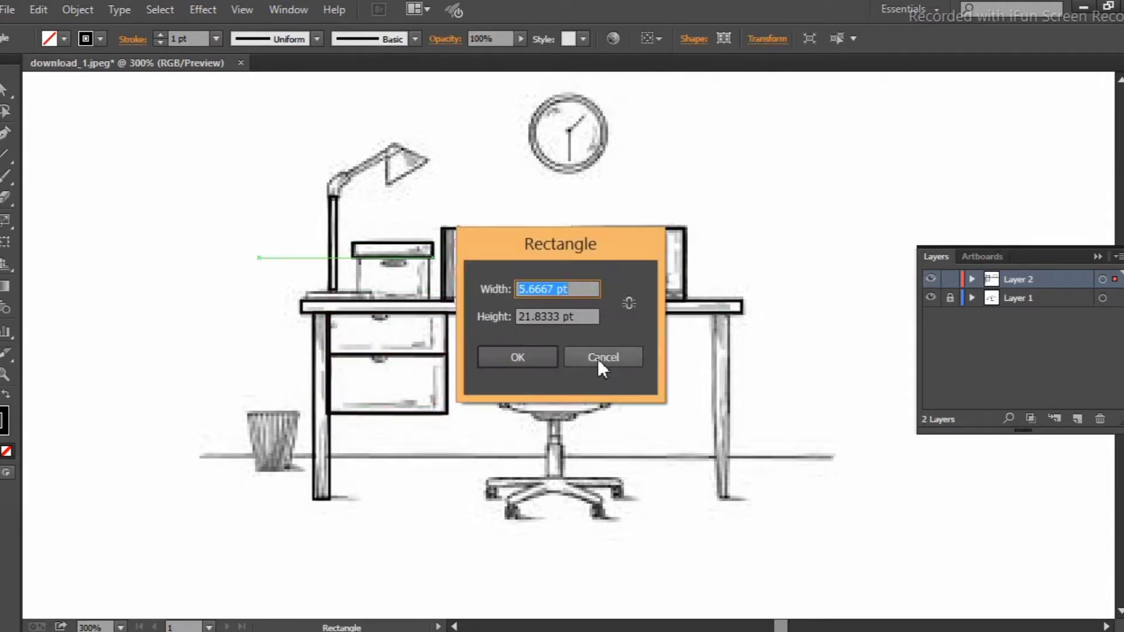
click(598, 357)
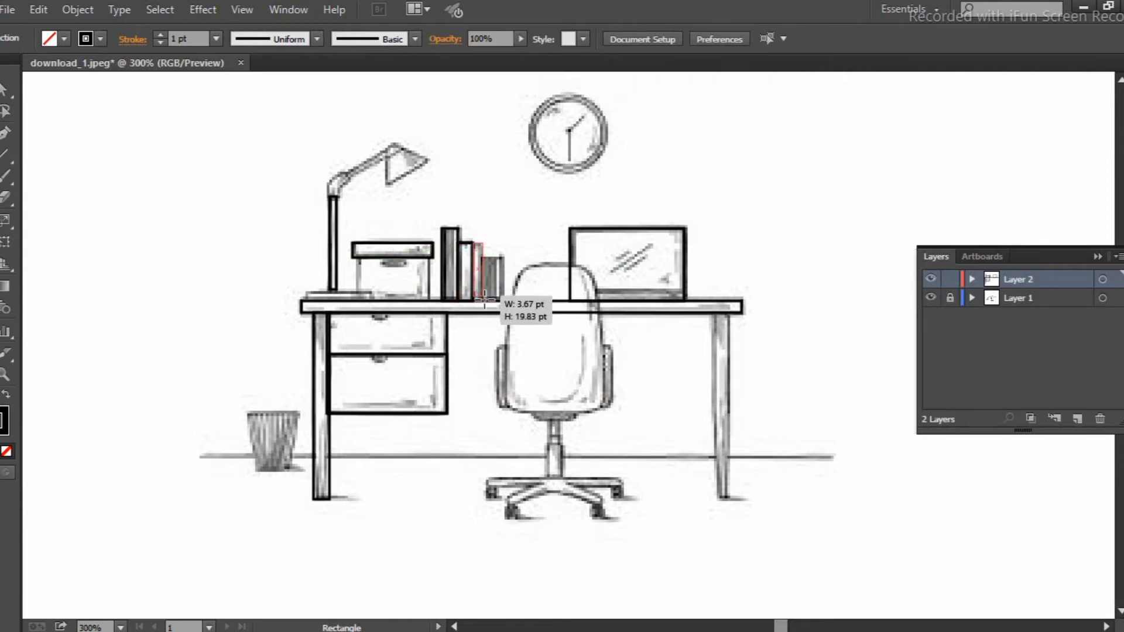
key(v)
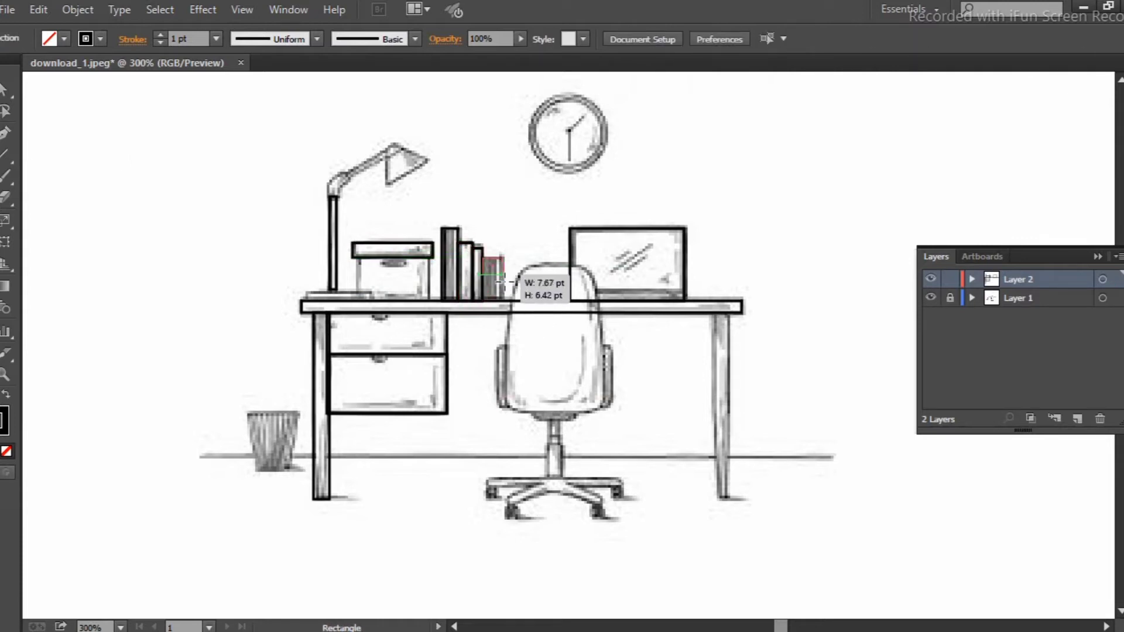
drag(498, 281, 504, 301)
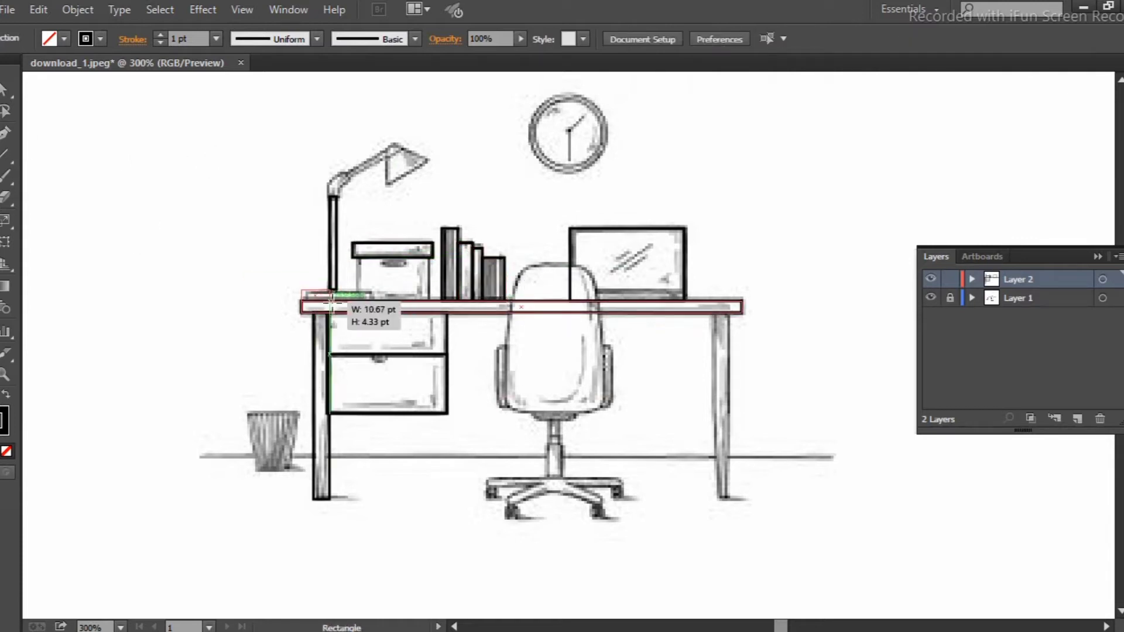
mouse_move(300, 290)
mouse_down()
mouse_move(367, 308)
mouse_move(604, 319)
mouse_up()
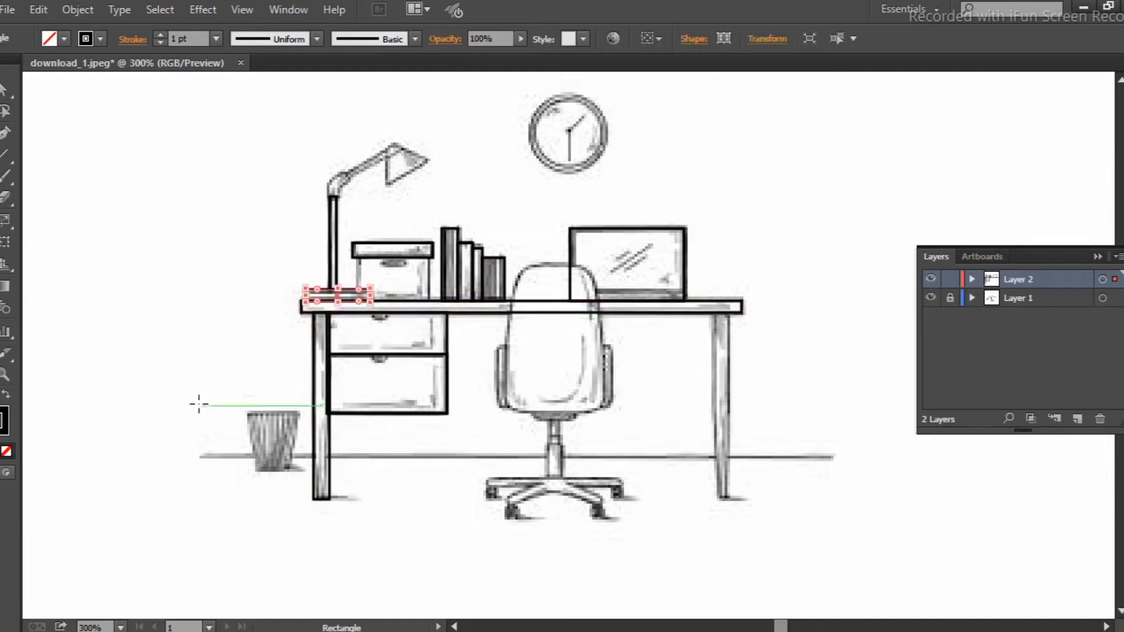
mouse_move(187, 397)
mouse_down()
mouse_move(793, 591)
mouse_move(865, 595)
mouse_move(849, 597)
mouse_up()
Step: Pull the floor rectangle's bottom-left corner outward for perspective and shift the rug slightly right
click(6, 110)
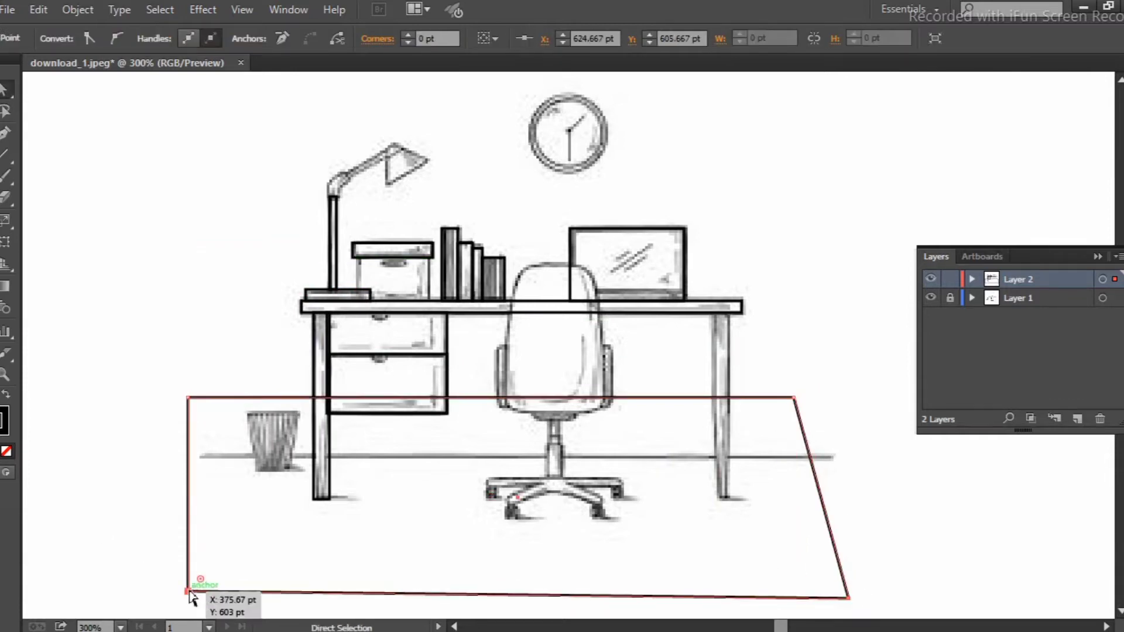
drag(187, 591, 155, 603)
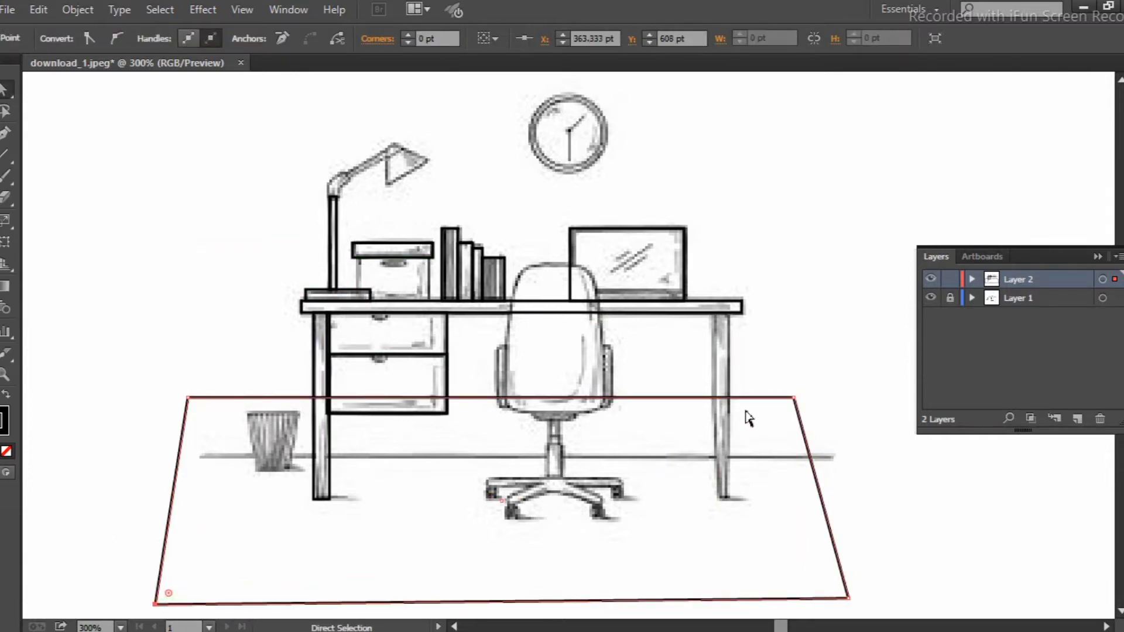
key(v)
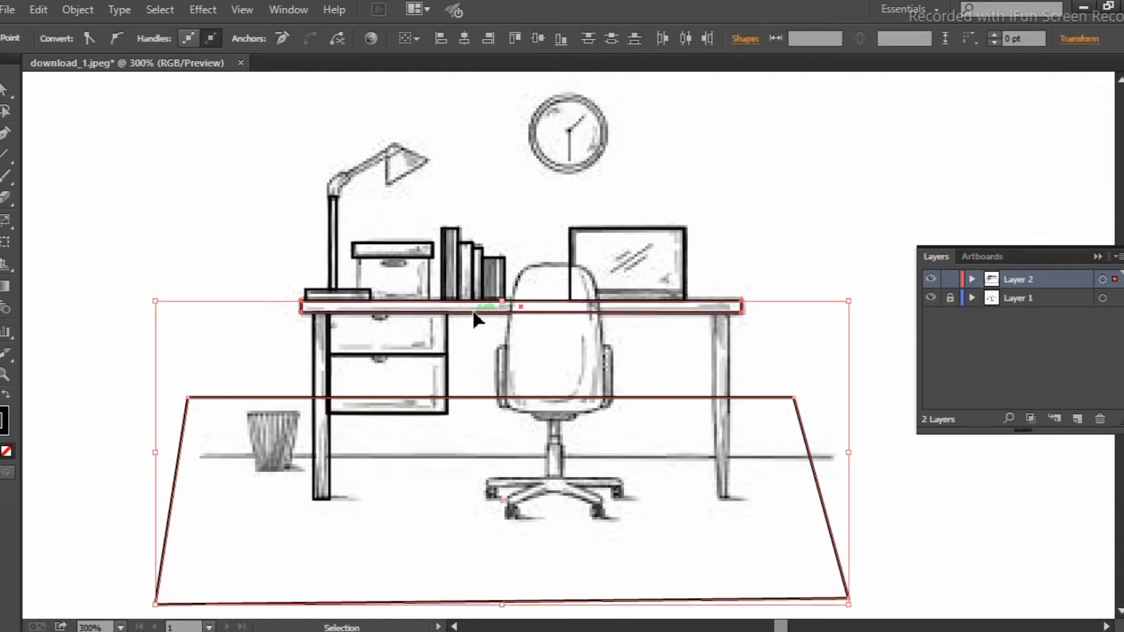
click(473, 312)
drag(266, 399, 287, 400)
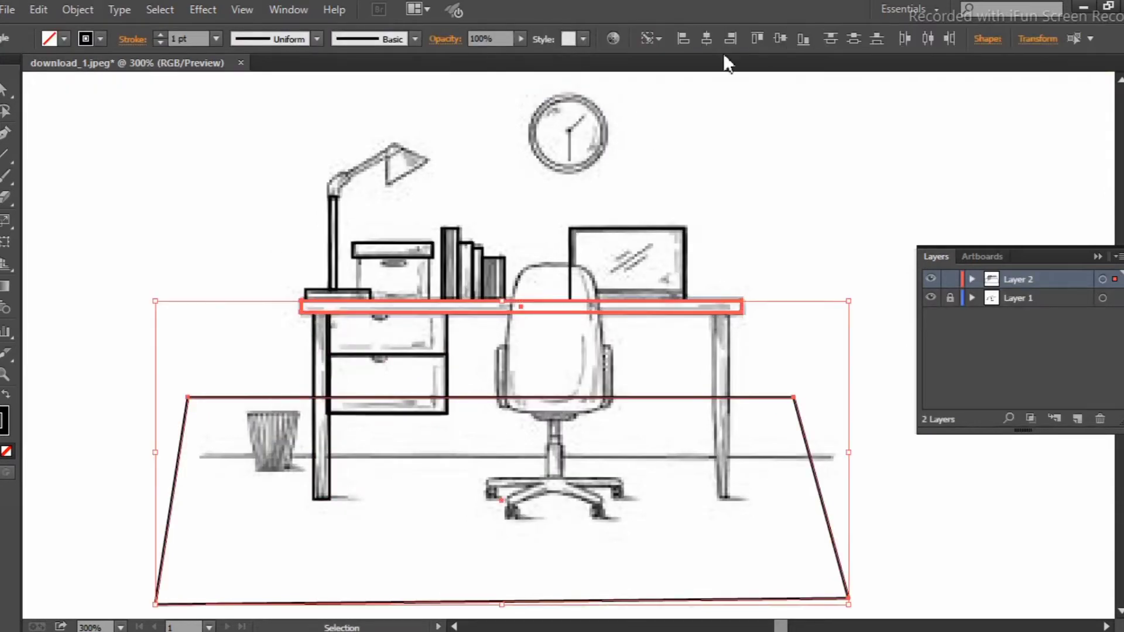
click(814, 230)
Step: Send the rug backward in the stacking order via Arrange > Send Backward
right_click(761, 398)
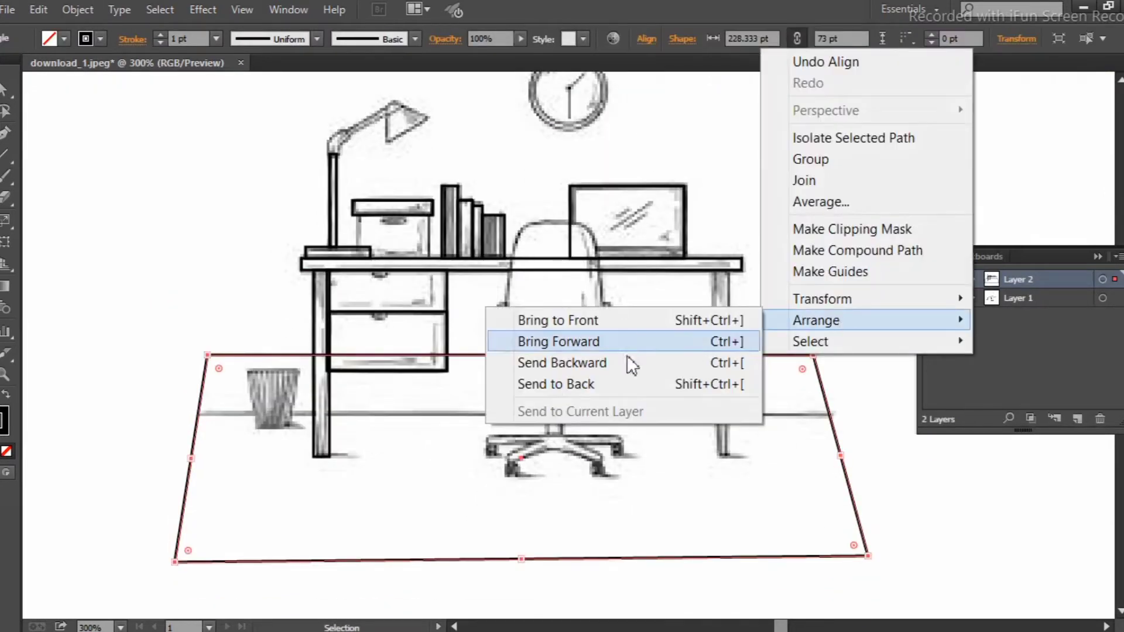
click(629, 338)
click(854, 279)
scroll(848, 279, down, 1)
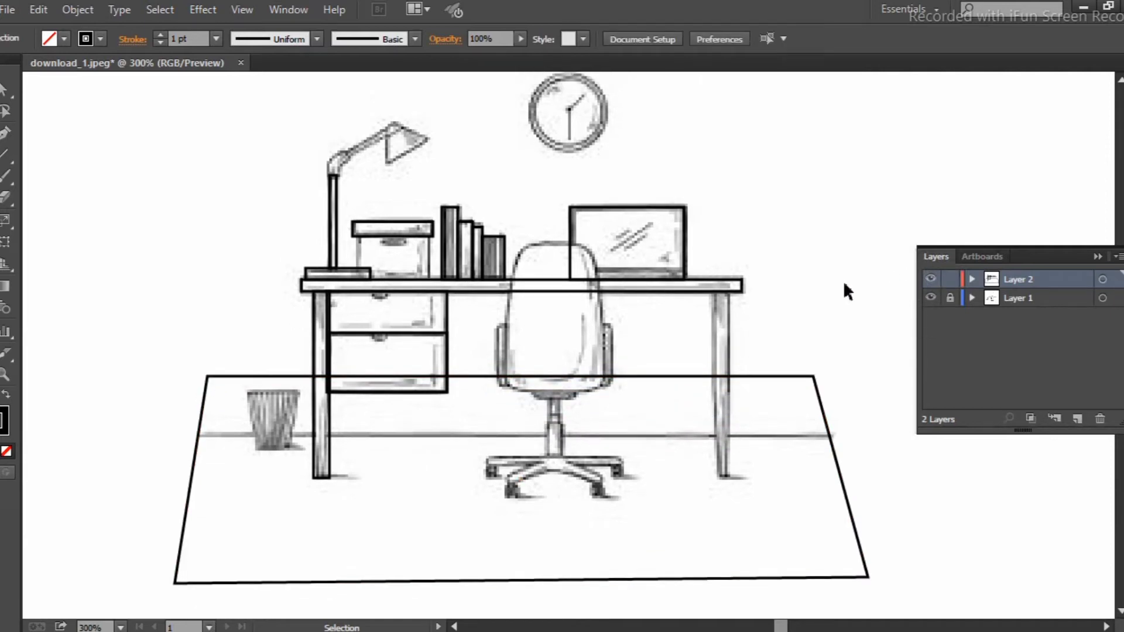
Step: Draw the wastebasket's rounded-rectangle rim and a rectangle for its body
drag(4, 287, 36, 194)
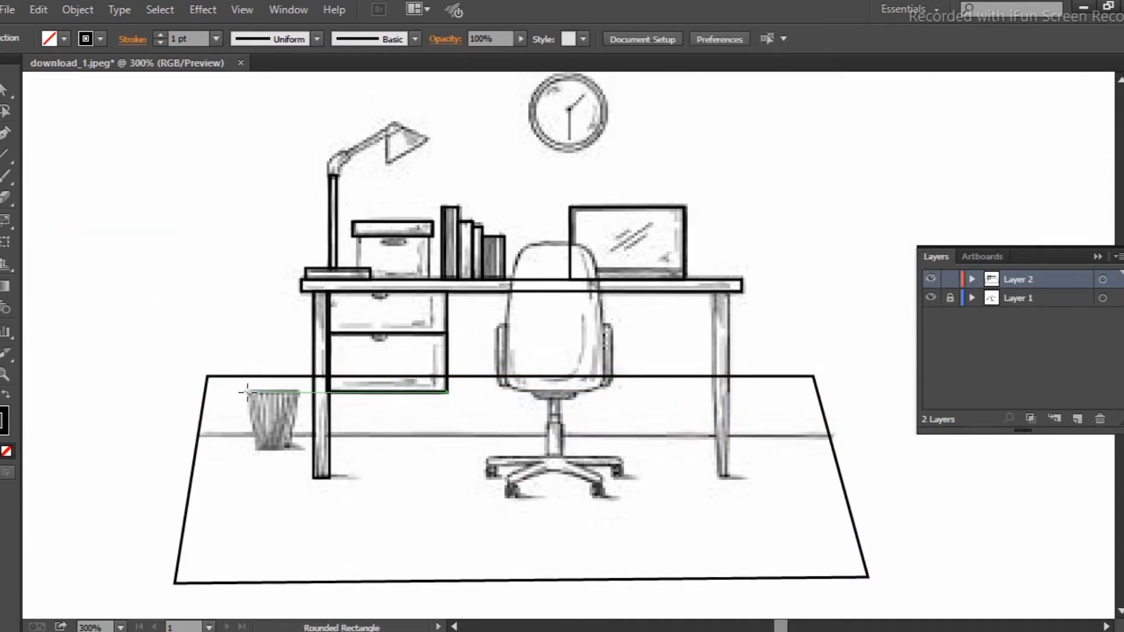
drag(245, 392, 301, 399)
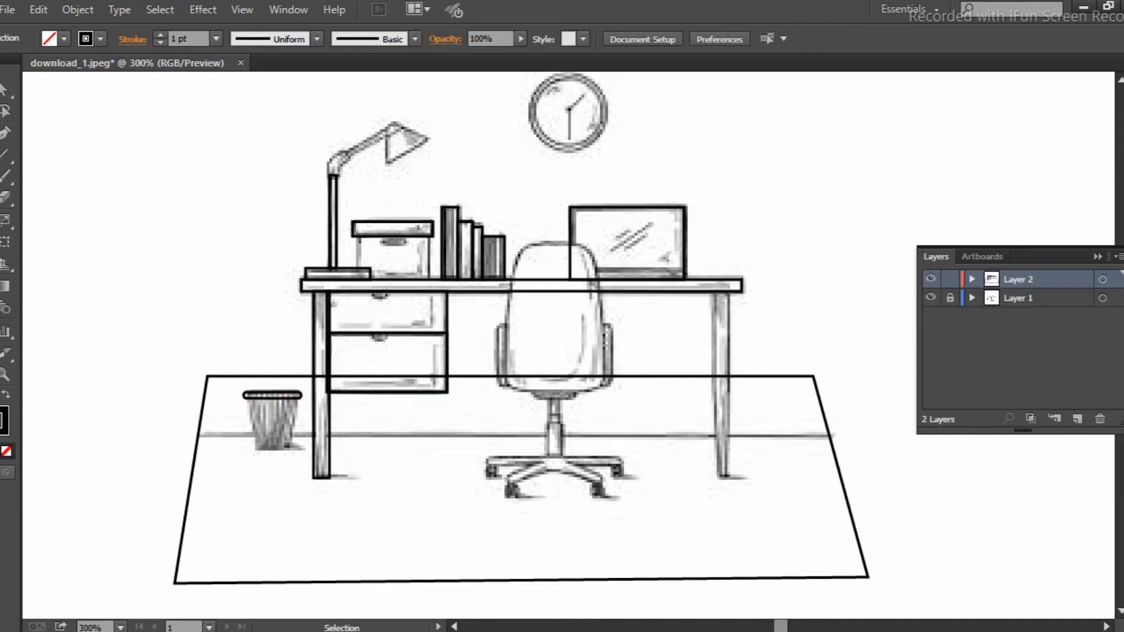
key(m)
mouse_move(285, 446)
mouse_down()
mouse_move(297, 452)
mouse_move(327, 432)
mouse_up()
Step: Select the body's bottom anchor points and scale them inward
scroll(267, 474, up, 2)
click(6, 111)
click(227, 432)
shift+click(326, 432)
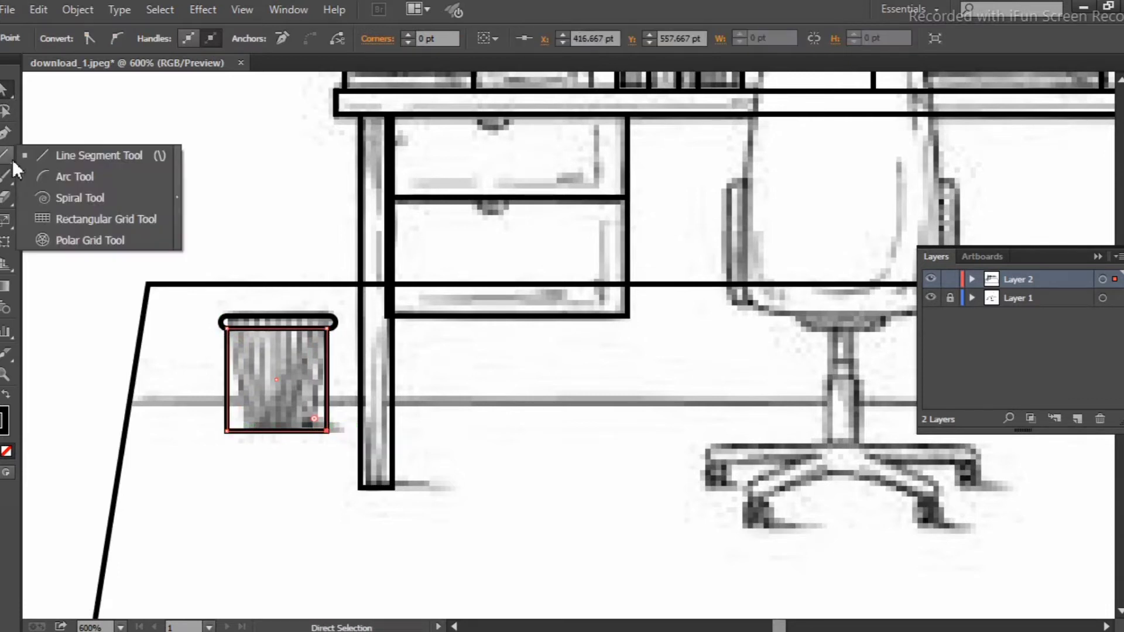
click(4, 220)
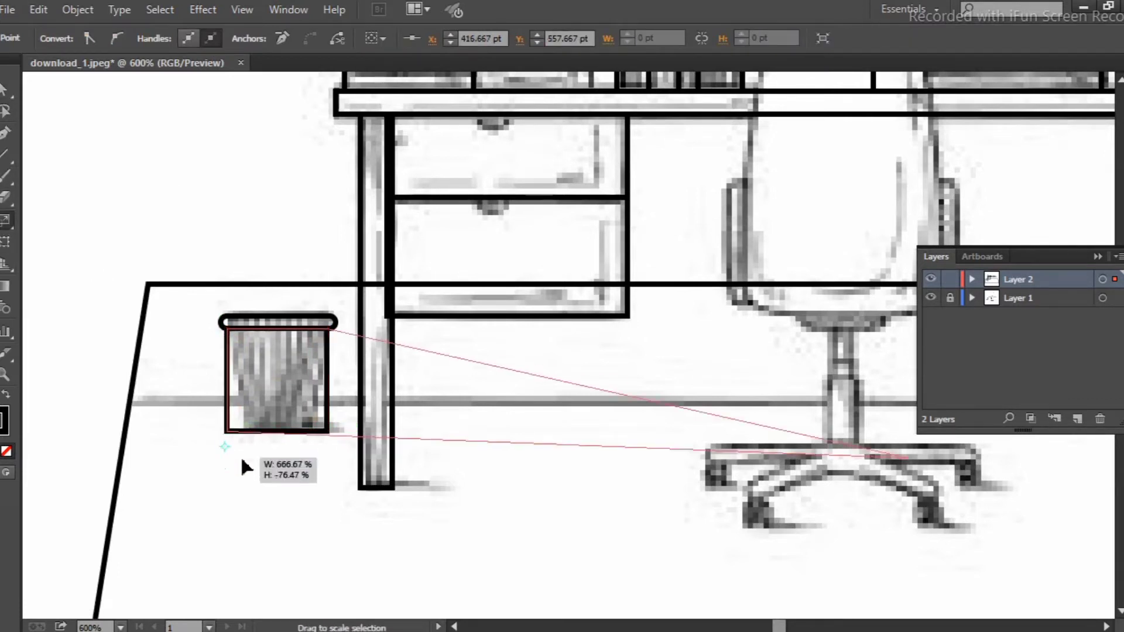
mouse_move(225, 447)
mouse_down()
mouse_move(292, 411)
mouse_move(239, 436)
mouse_move(264, 427)
mouse_up()
Step: Redraw the wastebasket body as a rectangle and taper it toward the bottom with the Pen tool
key(ctrl+shift+a)
mouse_move(227, 330)
mouse_down()
mouse_move(328, 430)
mouse_move(308, 434)
mouse_up()
key(p)
key(v)
key(ctrl+shift+a)
Step: Zoom in on the top drawer and draw a small drawer handle rectangle
key(ctrl+0)
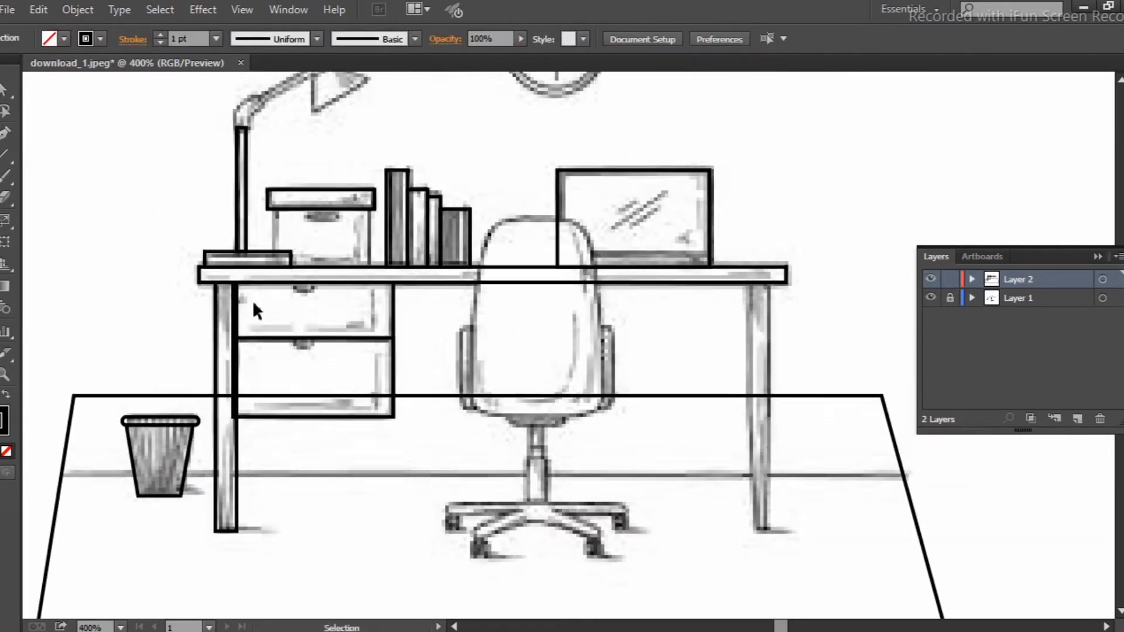
scroll(213, 272, up, 5)
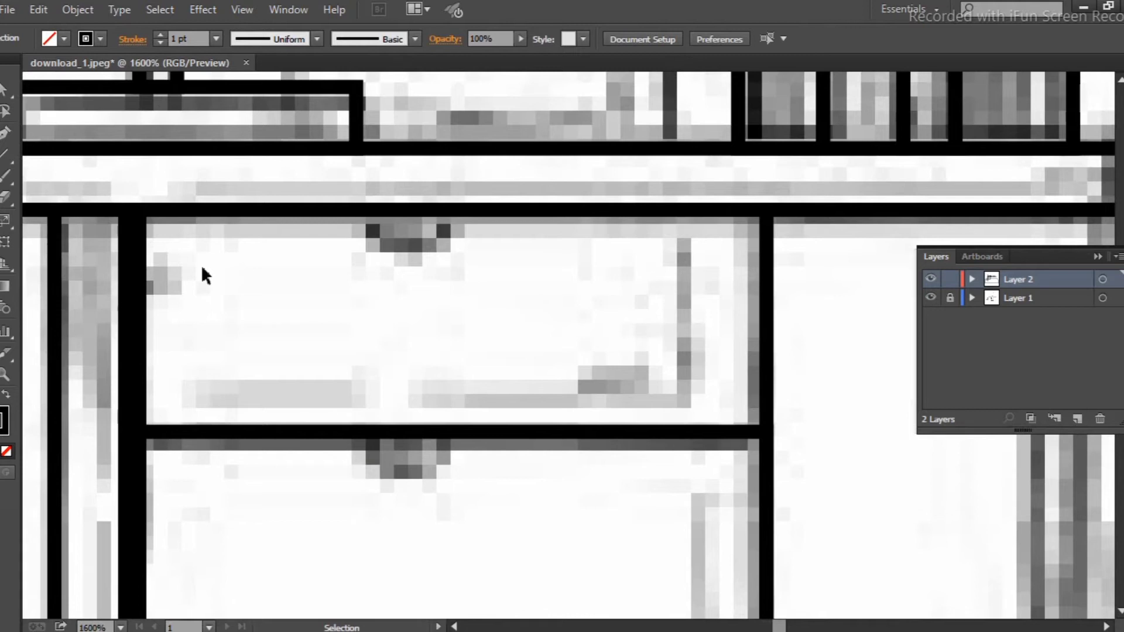
key(m)
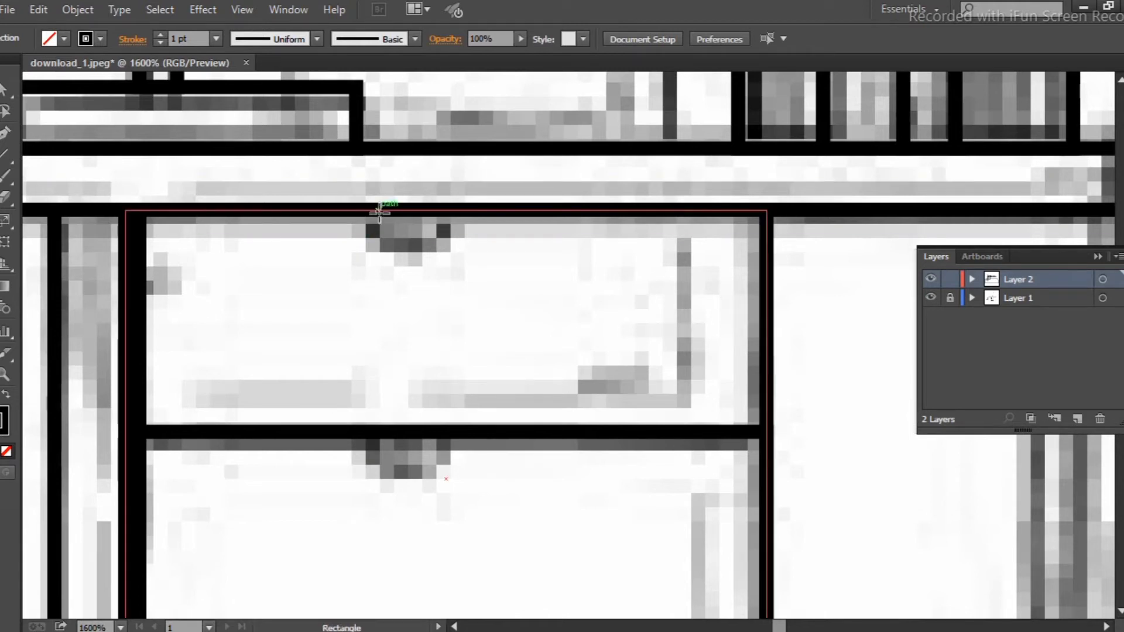
mouse_move(367, 217)
mouse_down()
mouse_move(452, 250)
mouse_move(433, 527)
mouse_move(415, 421)
mouse_move(427, 271)
mouse_move(460, 268)
mouse_up()
key(v)
click(469, 371)
click(426, 468)
click(473, 553)
Step: Stretch the box rectangle taller and send it behind the other shapes
scroll(514, 356, down, 2)
scroll(451, 384, down, 2)
click(326, 241)
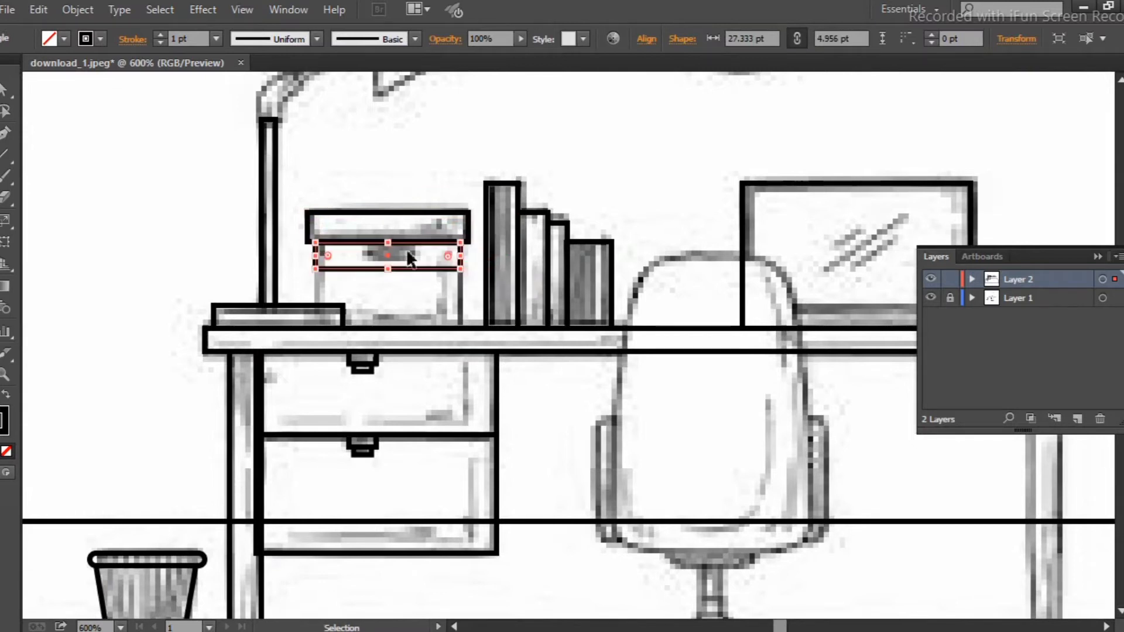
drag(391, 271, 390, 326)
right_click(316, 266)
mouse_move(378, 516)
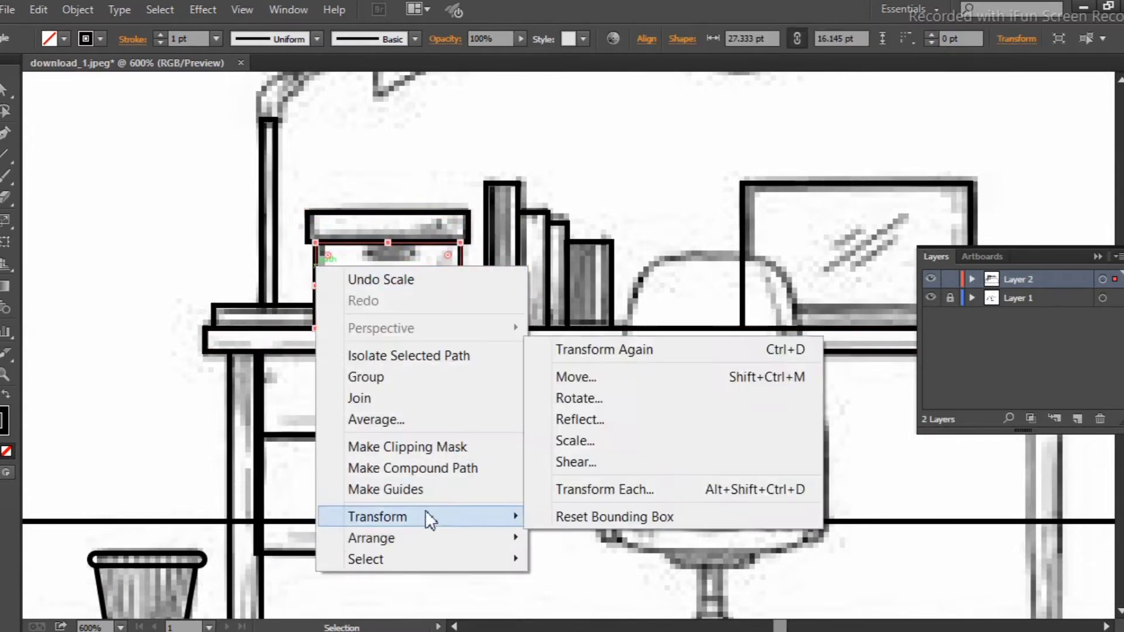
click(609, 602)
click(630, 166)
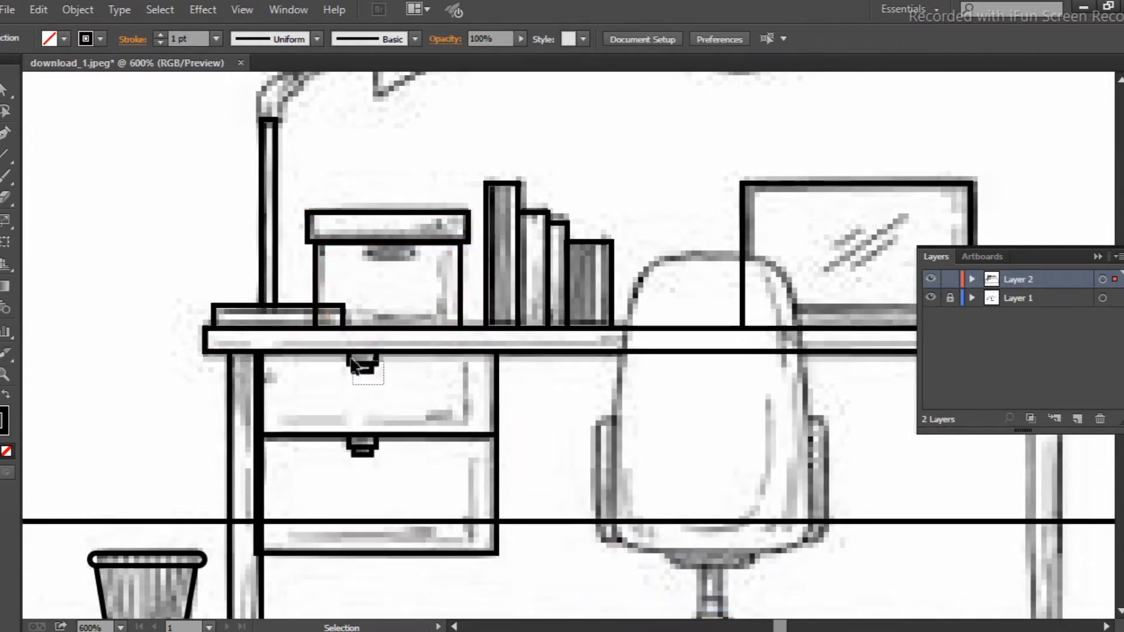
Step: Alt-drag a copy of the drawer handle onto the storage box, just under its lid
mouse_move(352, 364)
mouse_down()
mouse_move(394, 259)
mouse_move(400, 266)
mouse_up()
scroll(419, 262, up, 3)
click(419, 261)
click(338, 297)
drag(338, 297, 339, 311)
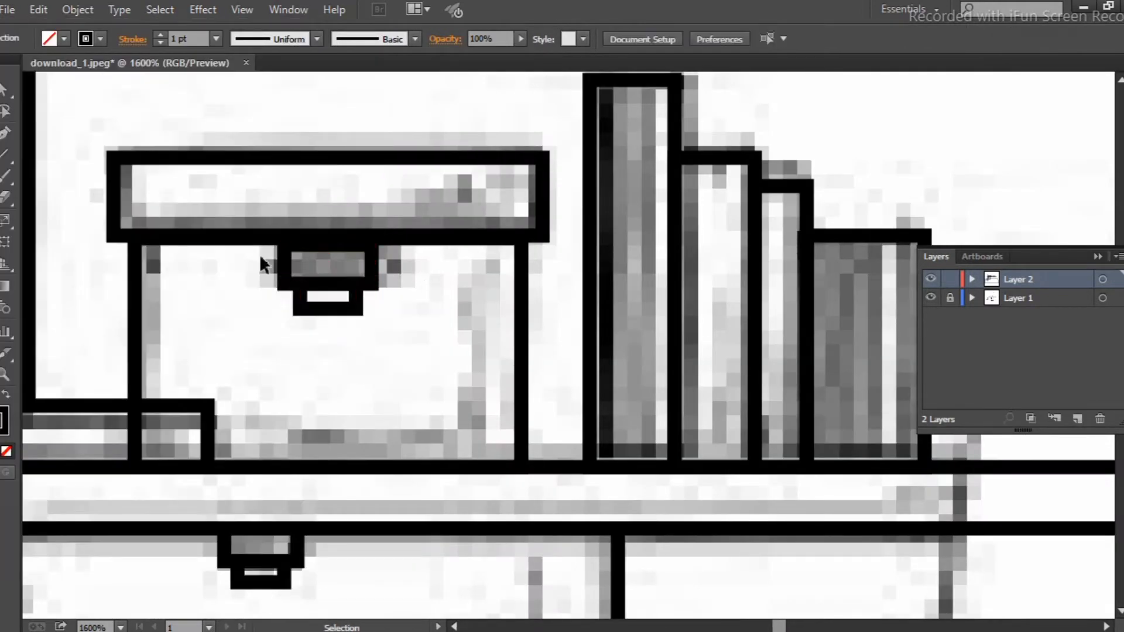
drag(369, 265, 372, 258)
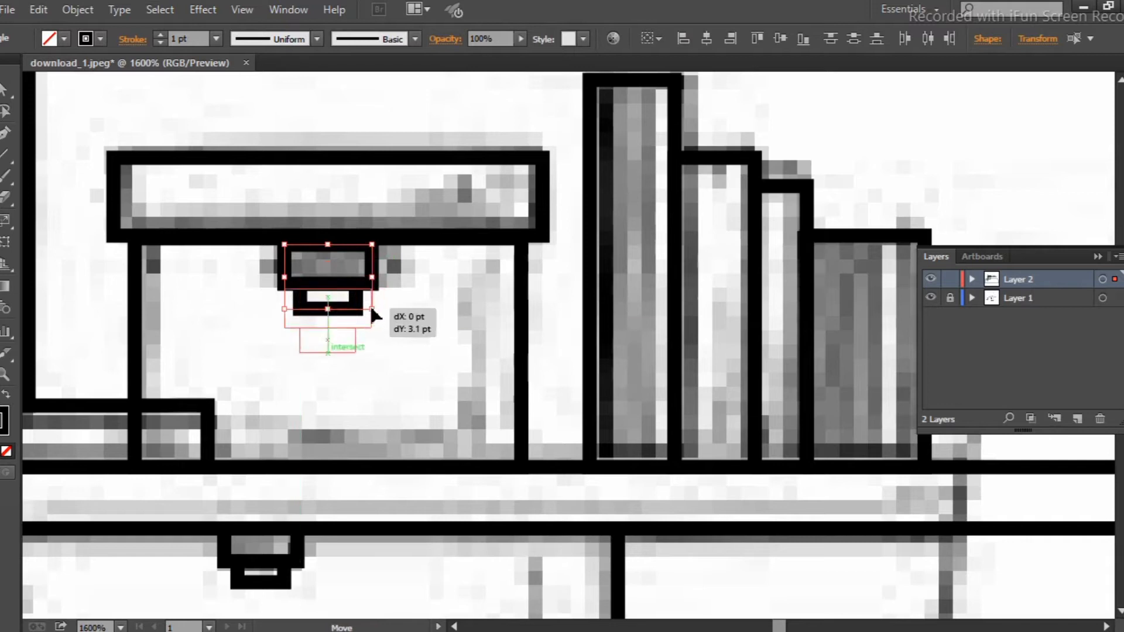
click(398, 330)
scroll(398, 323, down, 2)
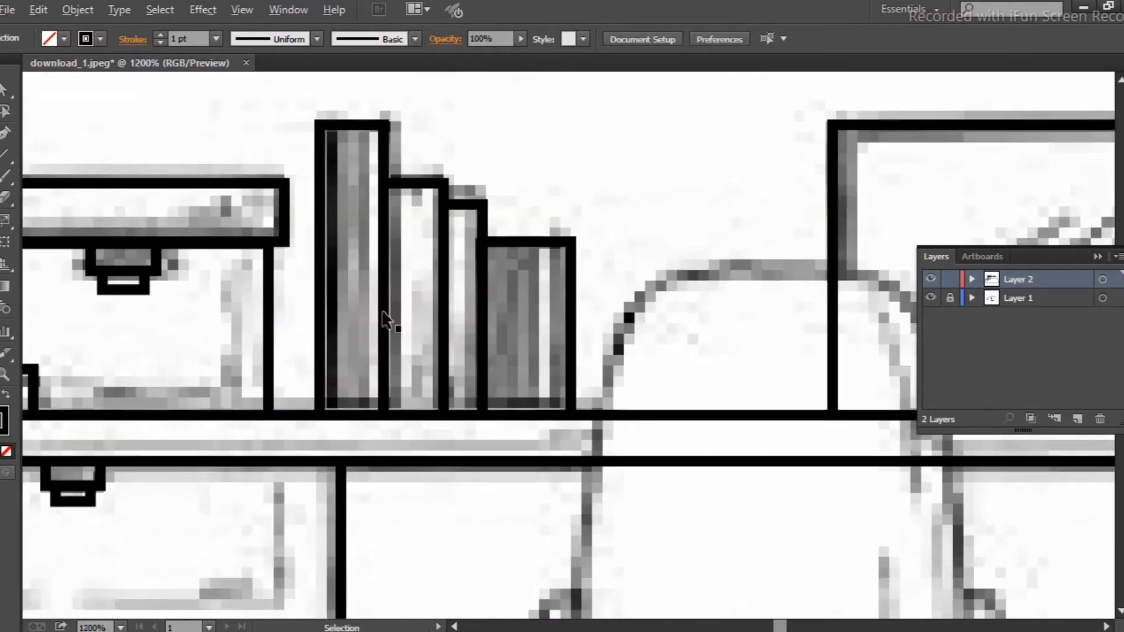
scroll(399, 323, down, 2)
Step: Copy the left desk leg over to the right, then delete the misplaced copy
drag(211, 553, 744, 554)
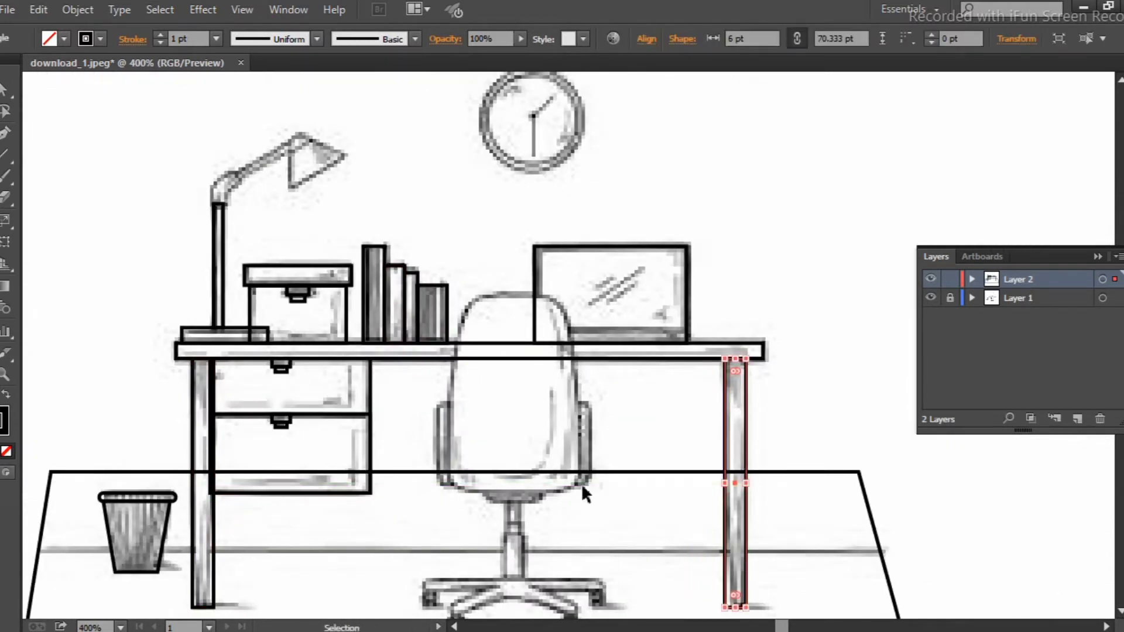
scroll(581, 491, up, 2)
click(400, 435)
scroll(522, 432, up, 2)
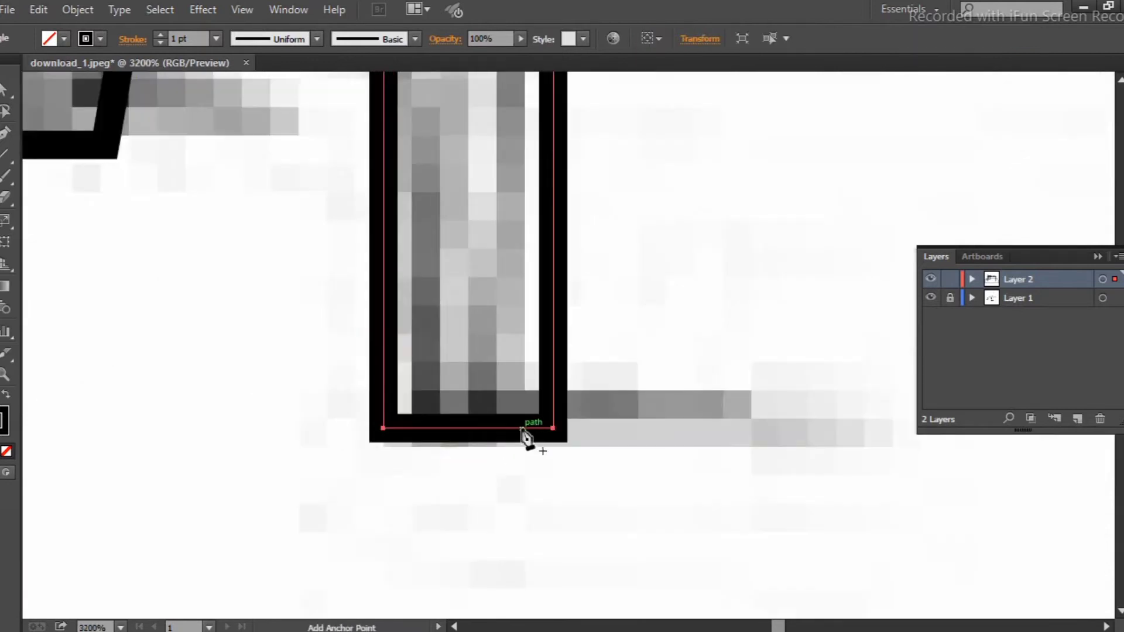
click(557, 433)
scroll(557, 439, down, 4)
click(550, 507)
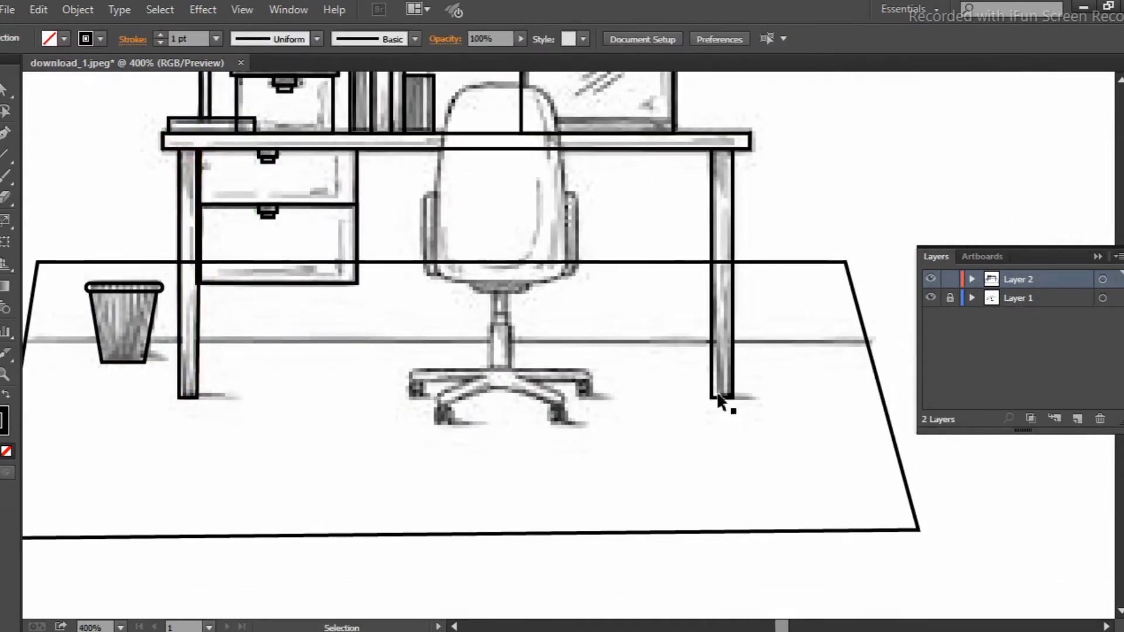
click(722, 401)
key(Delete)
Step: Copy the left leg rightward again, try resizing it, then delete that copy too
drag(194, 351, 732, 389)
mouse_move(741, 279)
mouse_down()
mouse_move(686, 285)
mouse_move(729, 296)
mouse_up()
click(788, 346)
click(735, 295)
key(Delete)
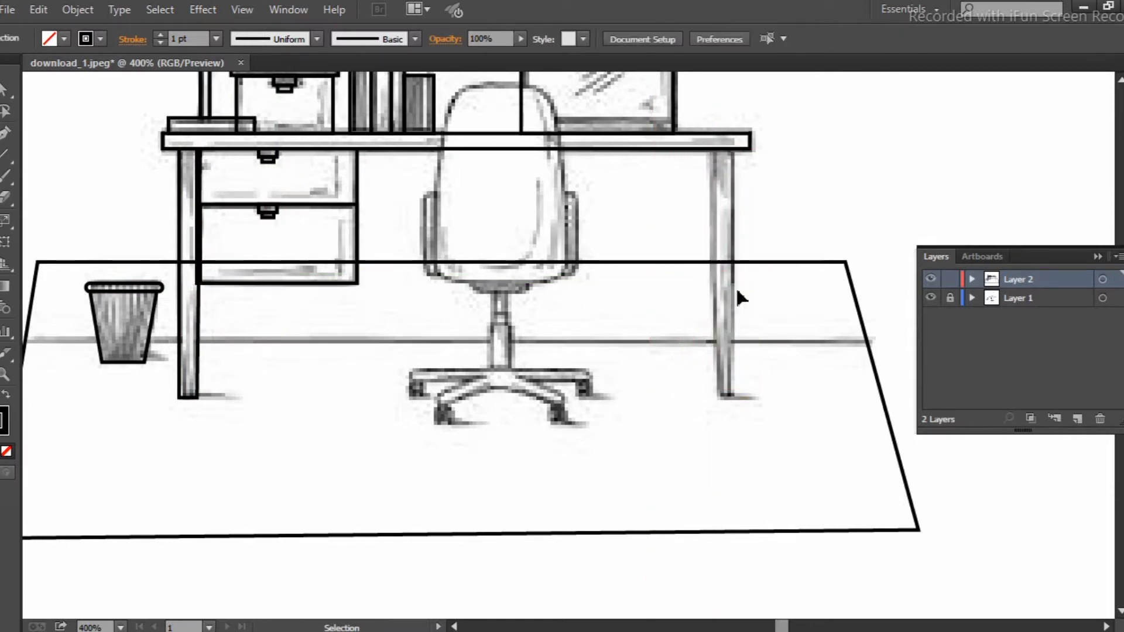
Step: Reflect a vertical copy of the left leg and Shift-drag it under the desk's right end
click(182, 323)
right_click(185, 329)
click(428, 562)
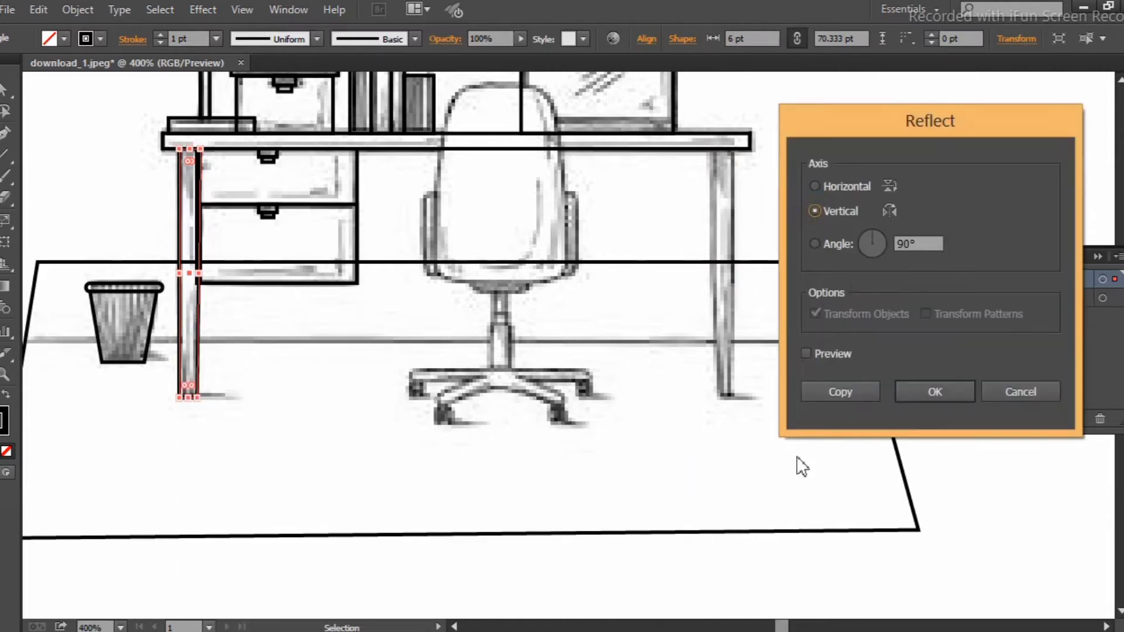
click(841, 392)
drag(199, 322, 732, 378)
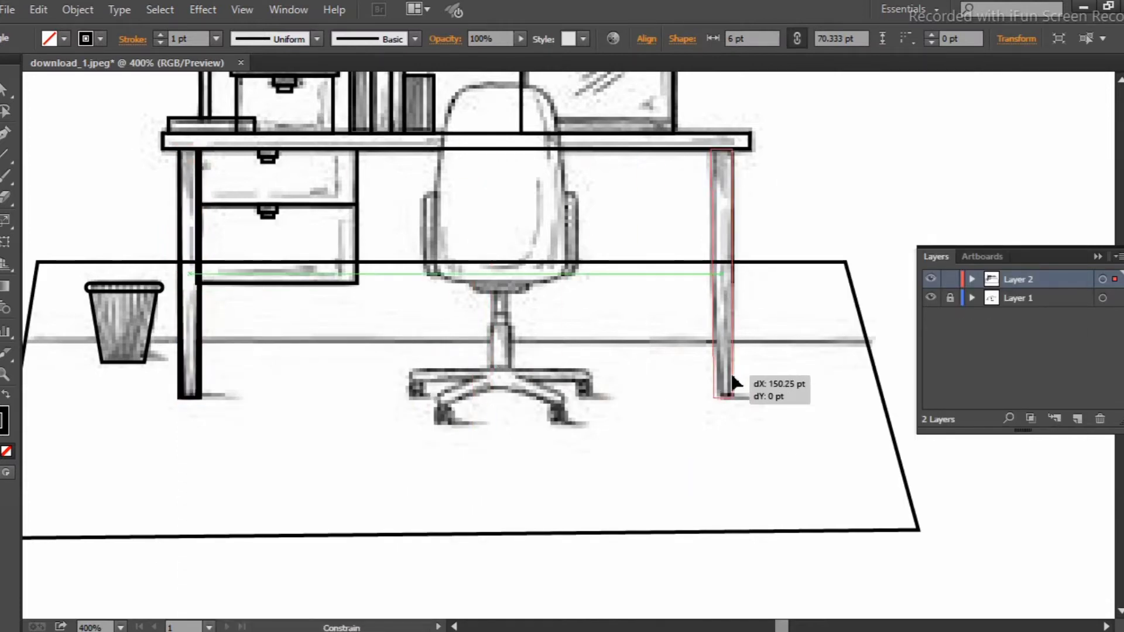
click(762, 445)
scroll(763, 439, up, 7)
scroll(763, 439, up, 4)
Step: Draw an ellipse ring around the wall clock
key(l)
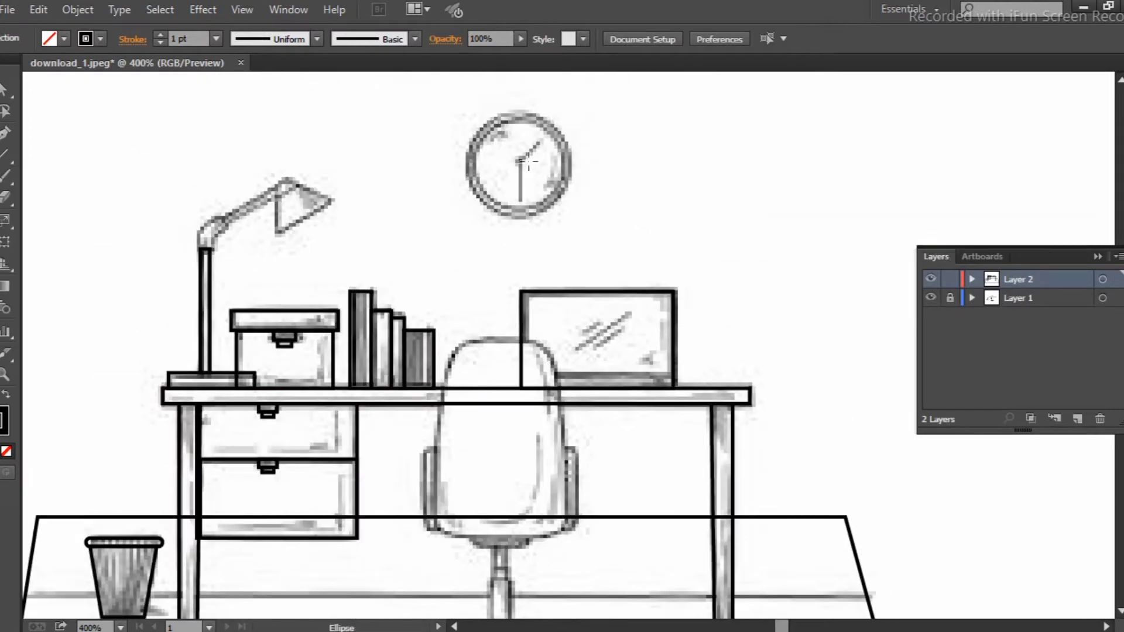
drag(552, 223, 552, 223)
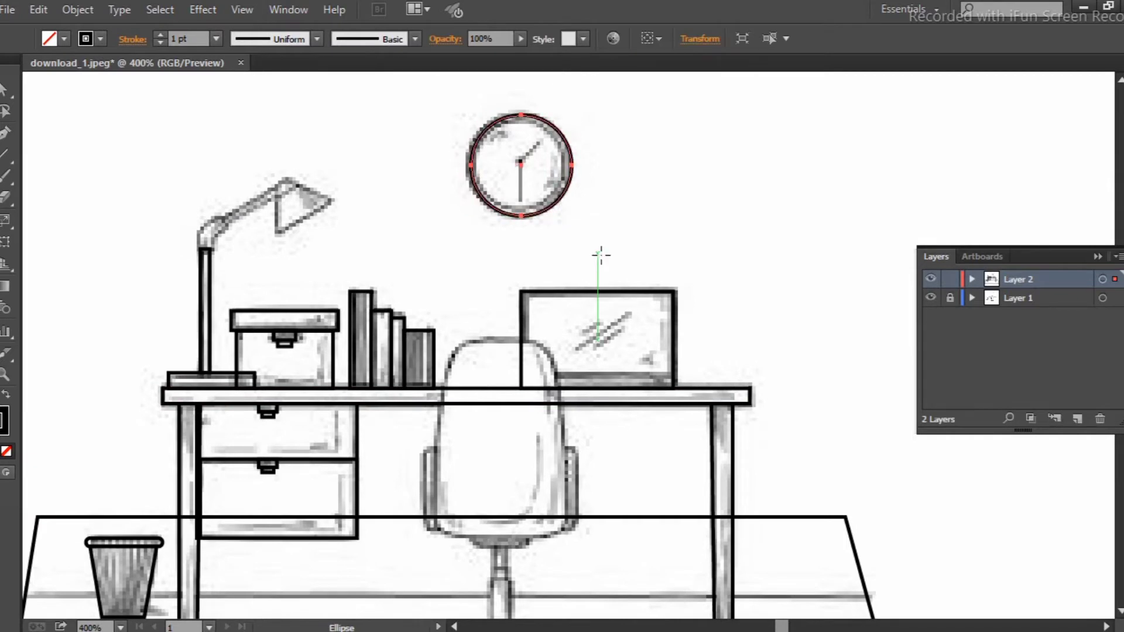
key(ctrl+c)
key(ctrl+v)
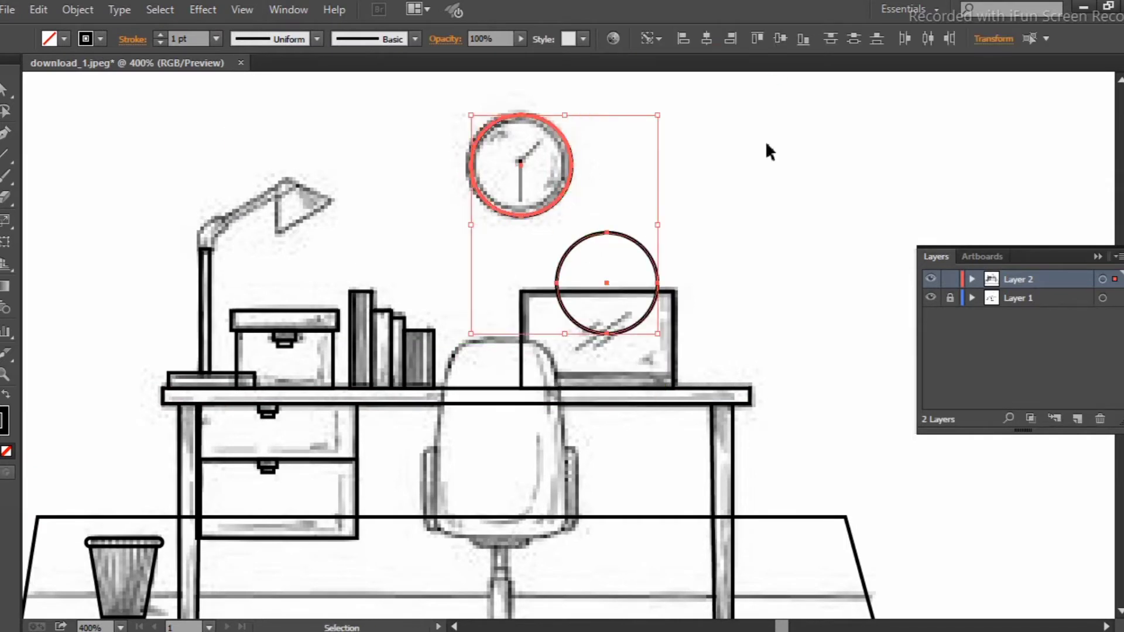
key(ctrl+z)
click(677, 201)
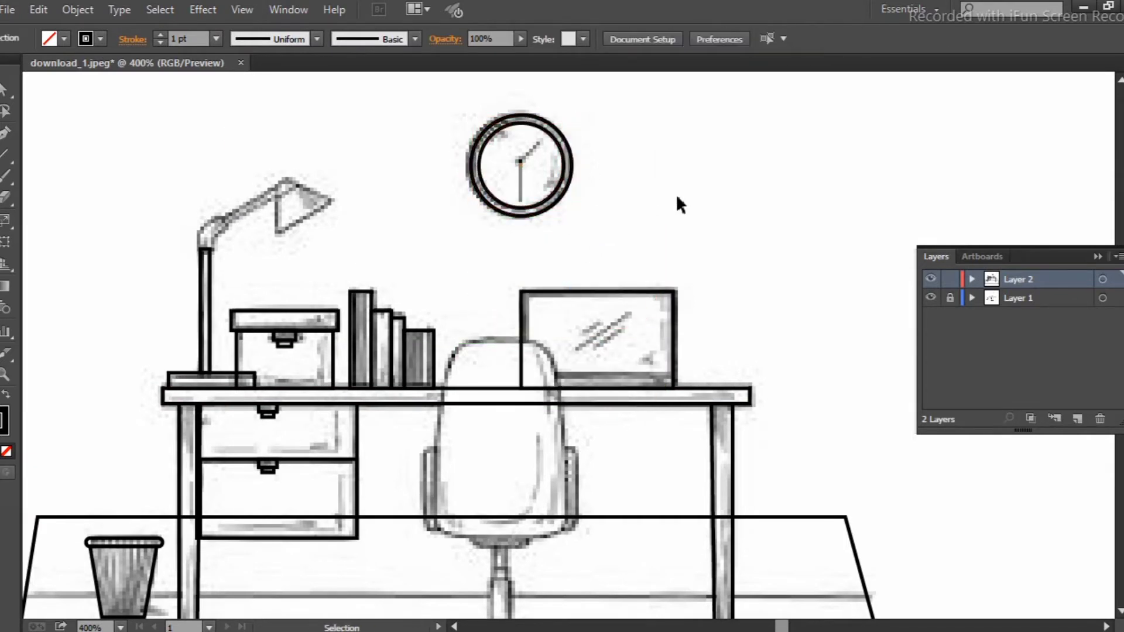
Step: Add a tall thin clock-hand rectangle beside the clock with a 0.5 pt stroke
key(ctrl+plus)
key(ctrl+plus)
drag(531, 364, 563, 438)
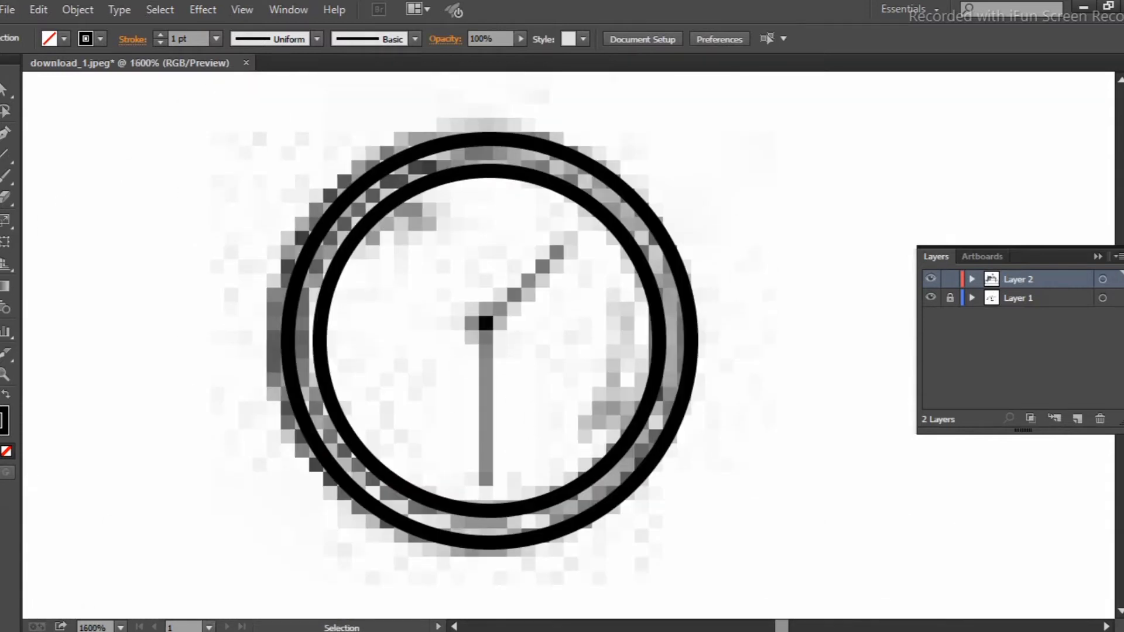
key(m)
drag(91, 159, 120, 367)
click(216, 39)
click(234, 93)
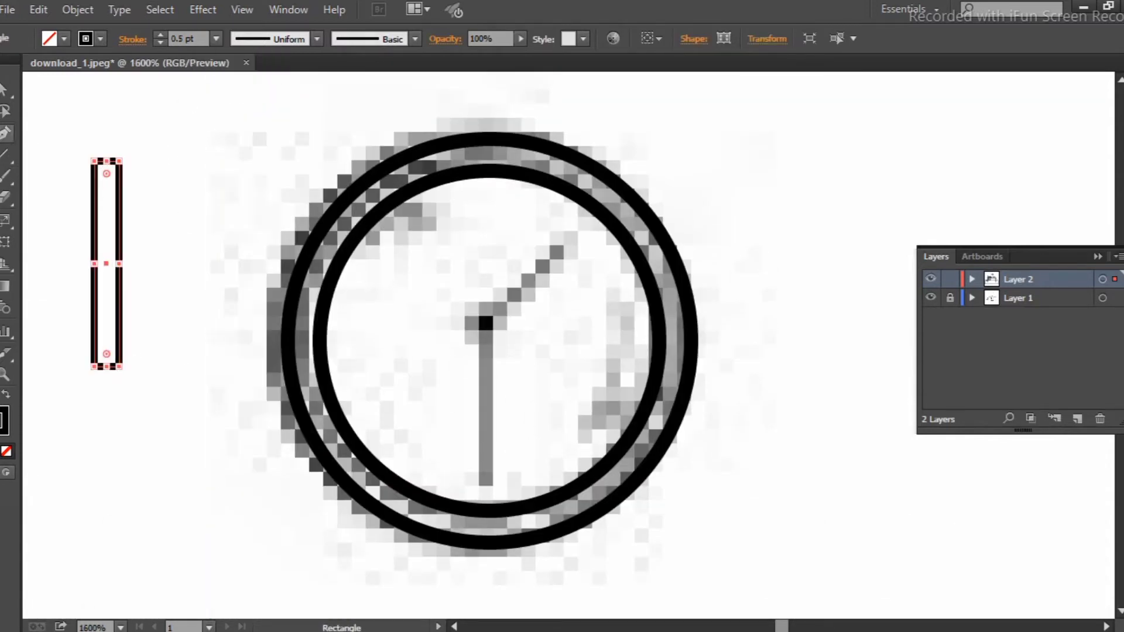
Step: Shorten the rectangle from its top and pull its top corners inward into a taper
key(v)
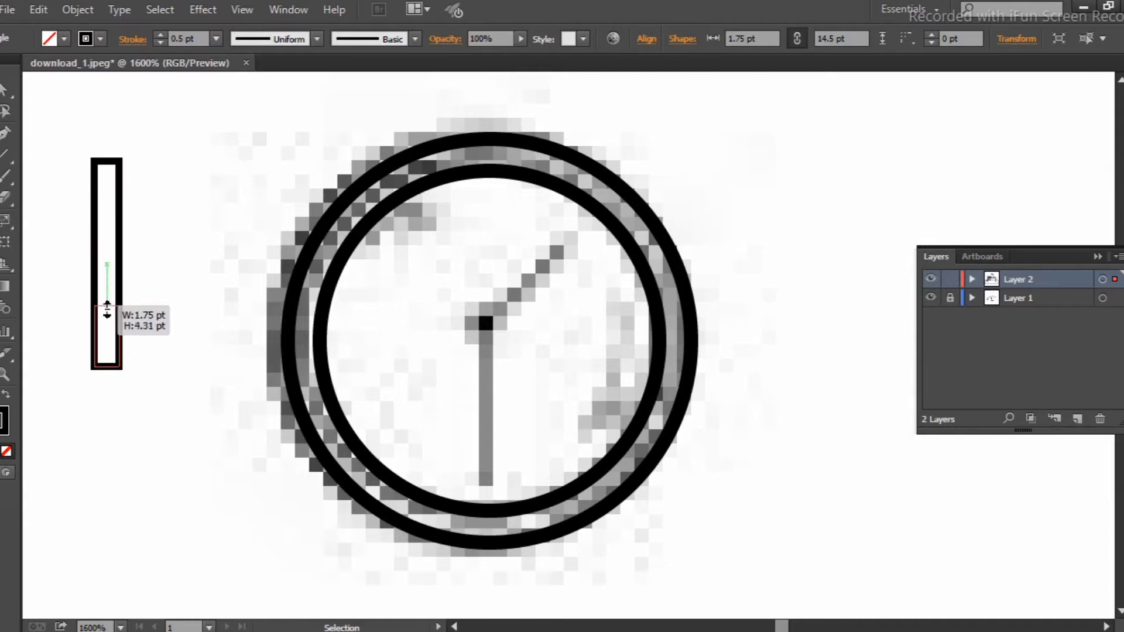
drag(105, 159, 106, 296)
key(p)
drag(92, 160, 106, 159)
Step: Taper the lower rectangle by removing its top corners, forming a hand shape
scroll(117, 325, up, 3)
click(112, 226)
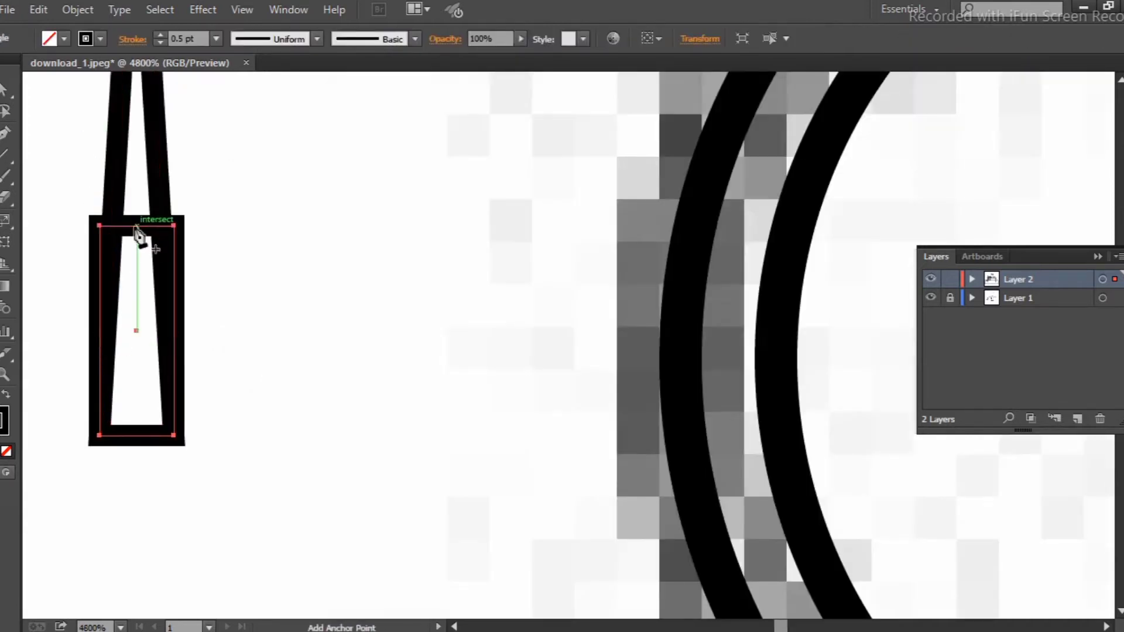
click(161, 225)
click(99, 225)
key(v)
click(266, 237)
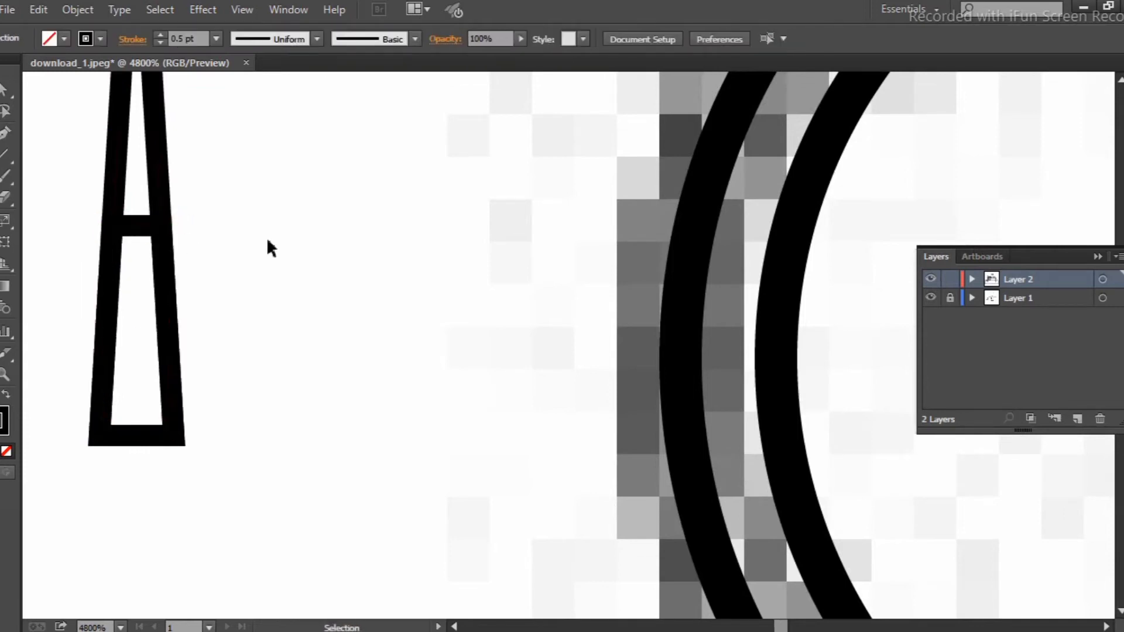
scroll(266, 237, down, 3)
Step: Rotate the tapered hand about 40° clockwise and set its base at the clock centre
click(189, 253)
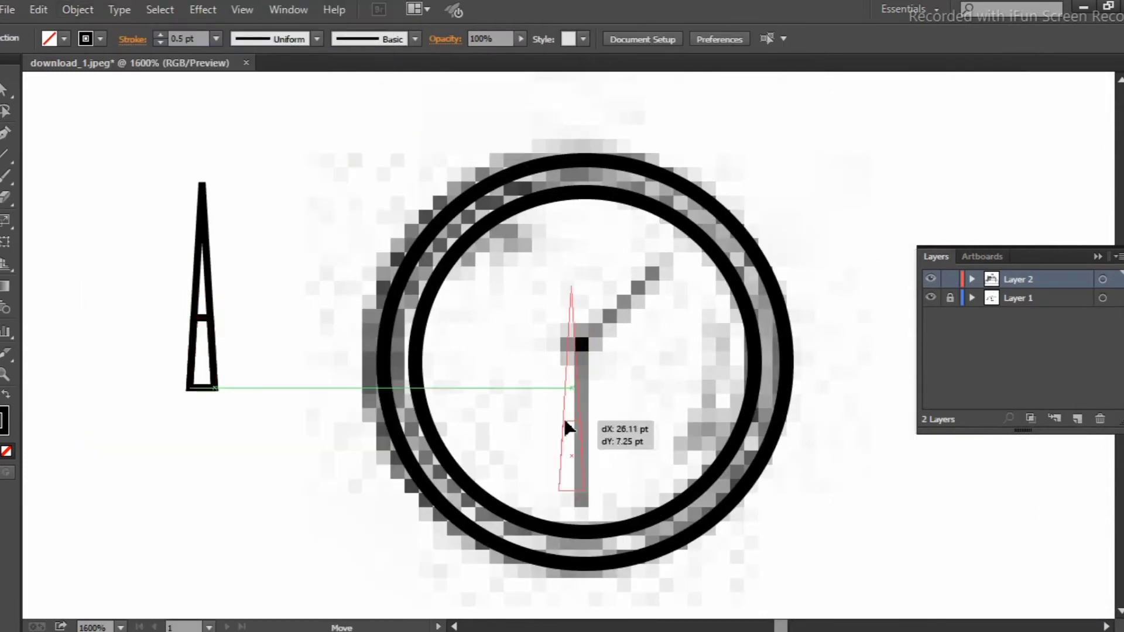
drag(217, 181, 252, 268)
mouse_move(168, 364)
mouse_down()
mouse_move(543, 418)
mouse_move(602, 346)
mouse_up()
click(650, 352)
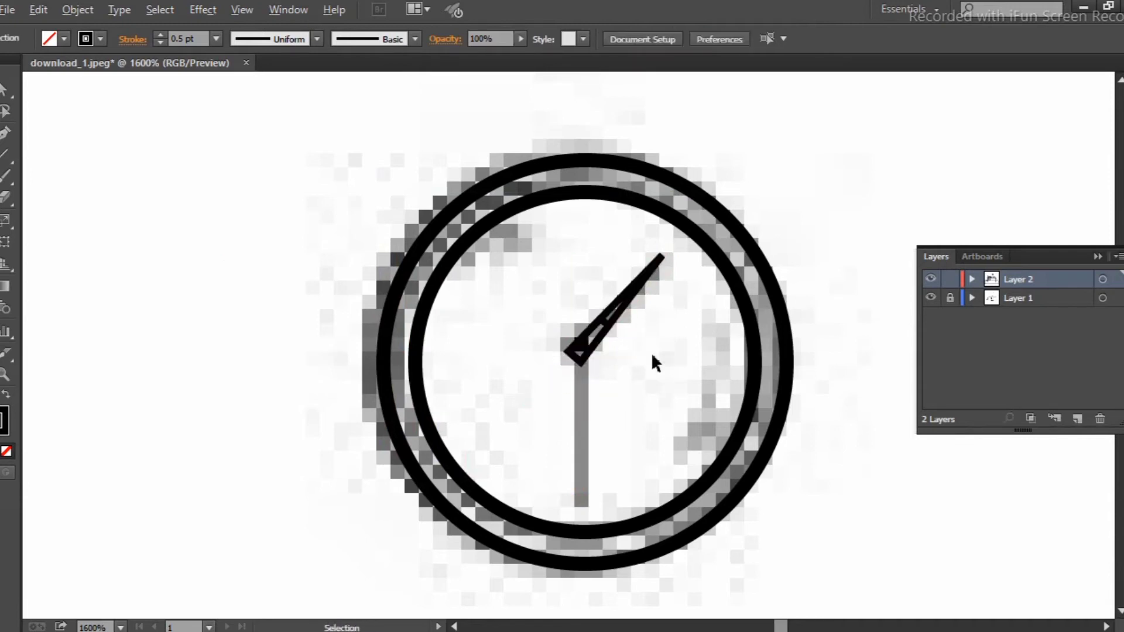
scroll(647, 326, up, 3)
drag(233, 531, 323, 375)
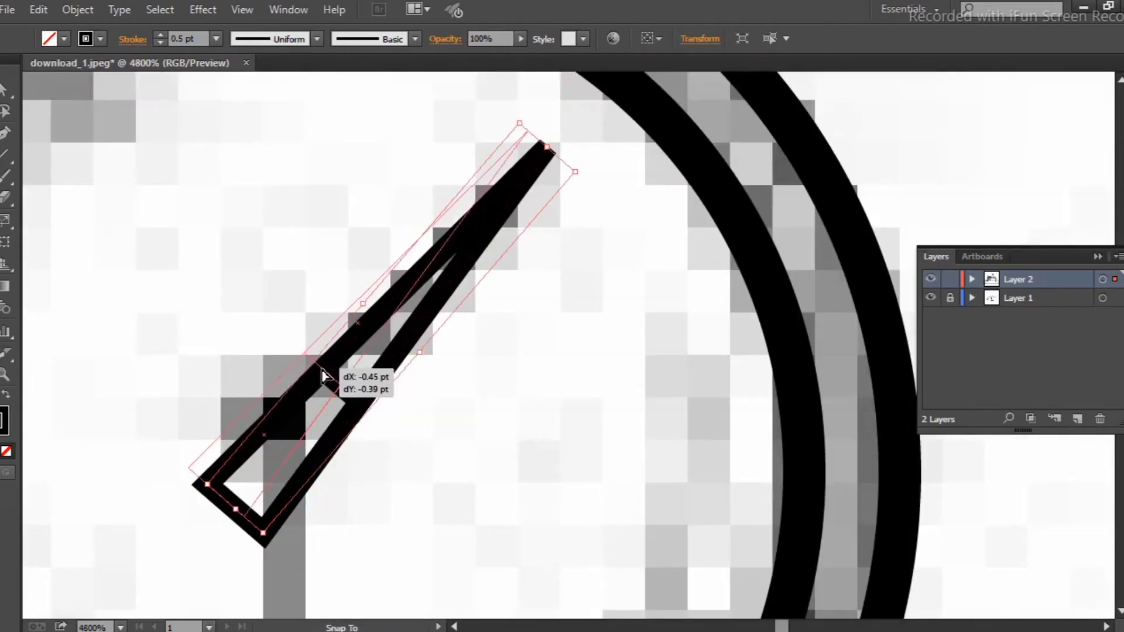
Step: Make a rotated copy of the hand pointing straight down and stretch it longer
drag(567, 151, 359, 529)
scroll(521, 300, down, 2)
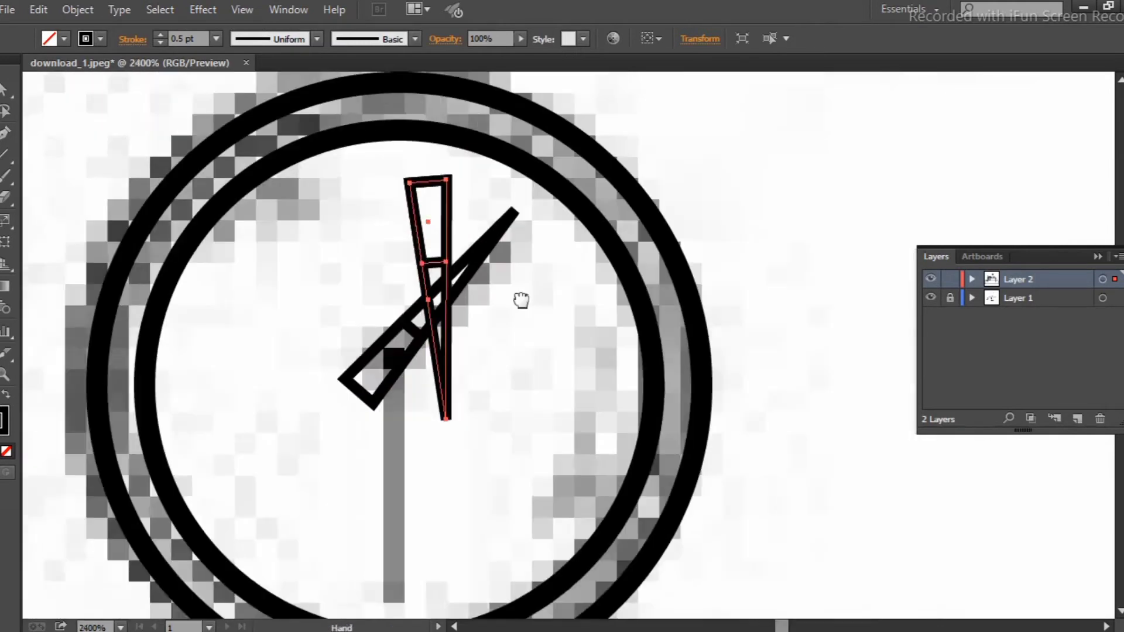
drag(521, 301, 563, 233)
drag(492, 483, 450, 514)
drag(440, 256, 436, 227)
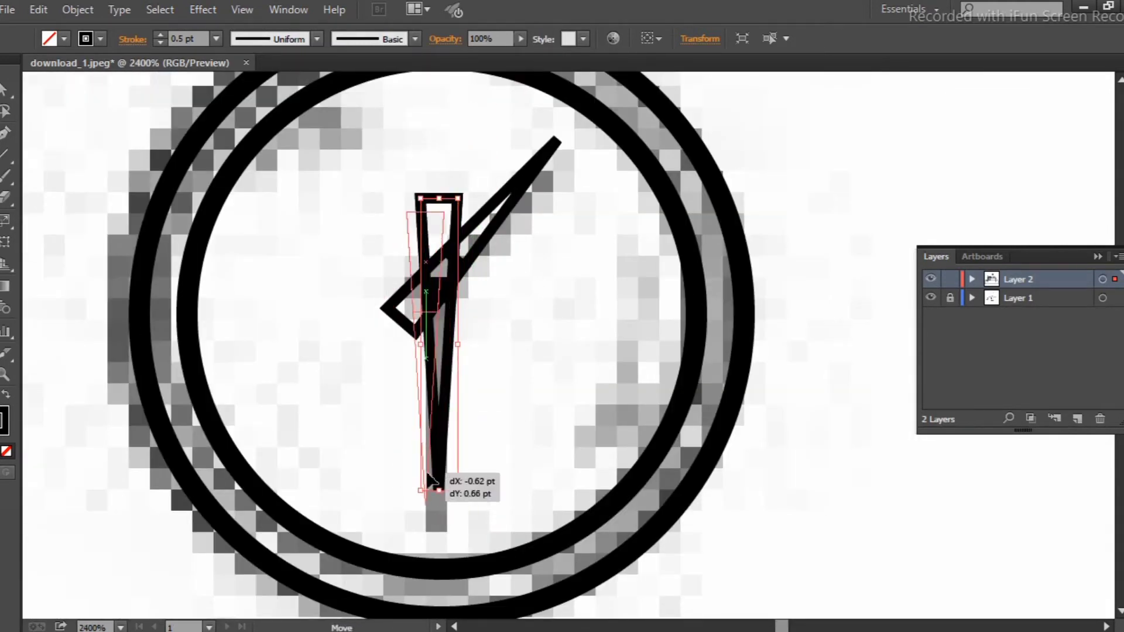
drag(439, 491, 433, 520)
click(507, 364)
Step: Draw a small solid black circle where the two clock hands meet
key(l)
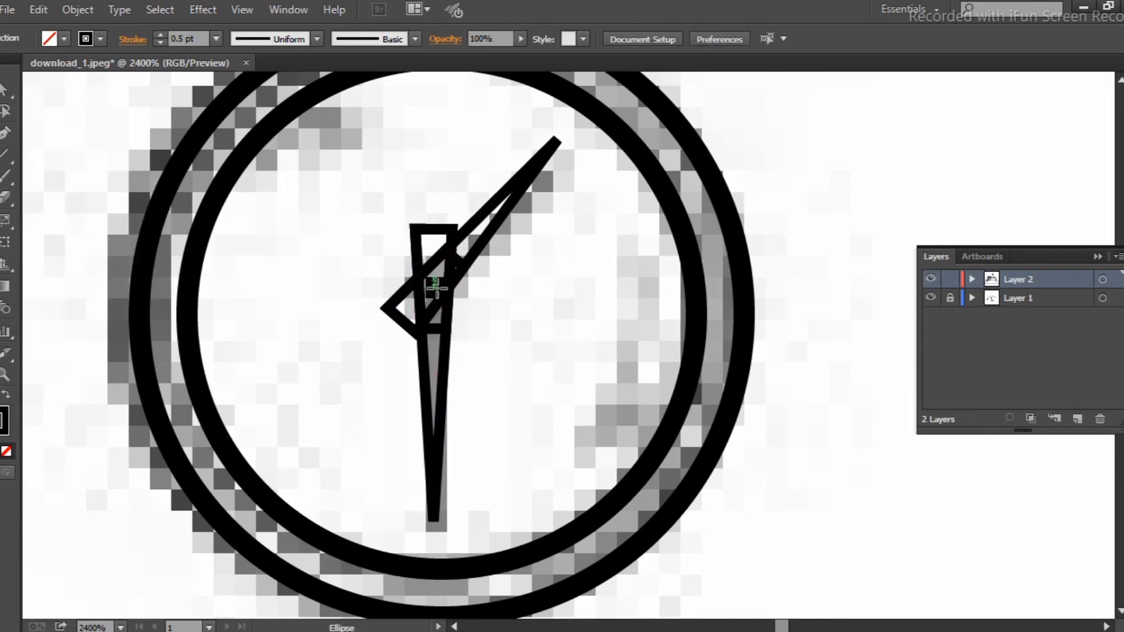
drag(433, 285, 462, 313)
click(5, 397)
key(v)
key(ctrl+shift+a)
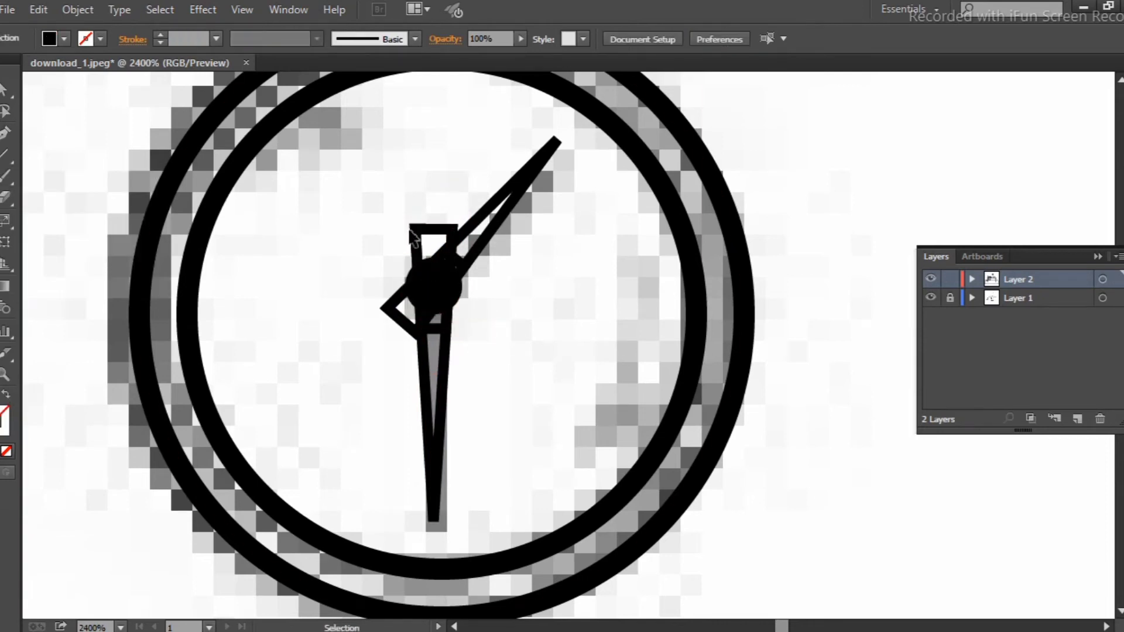
alt+scroll(572, 307, down, 1)
alt+scroll(777, 297, down, 2)
alt+scroll(237, 244, down, 1)
alt+scroll(237, 243, down, 4)
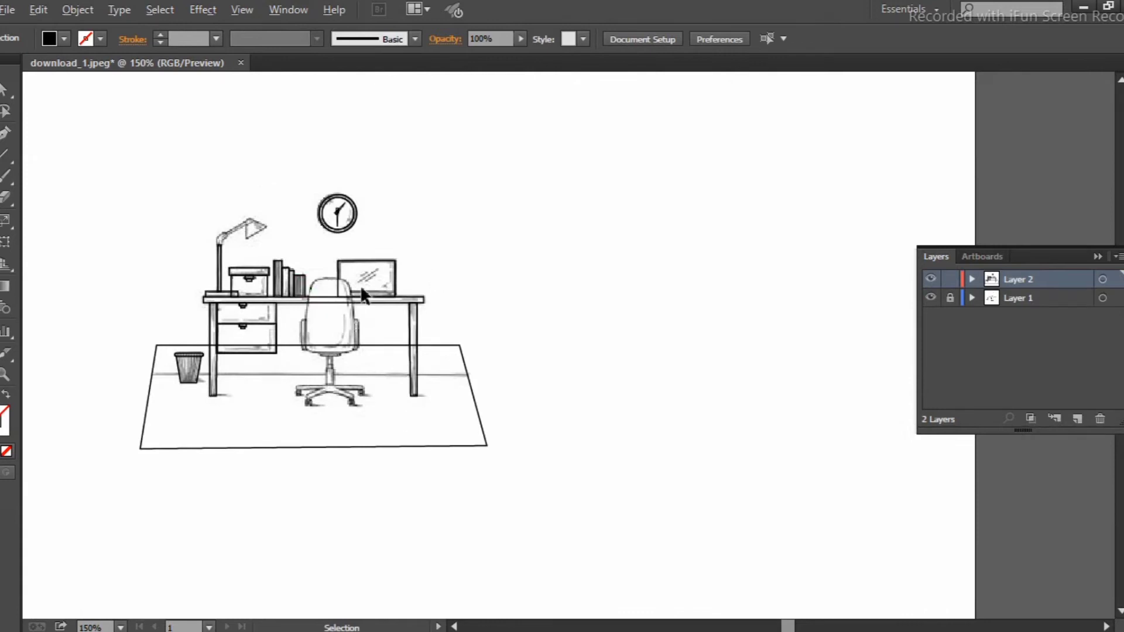
Step: Draw a black rectangle bar over the laptop's bottom bezel
alt+scroll(351, 293, up, 5)
alt+scroll(289, 261, up, 1)
key(m)
drag(581, 337, 124, 387)
key(v)
click(695, 325)
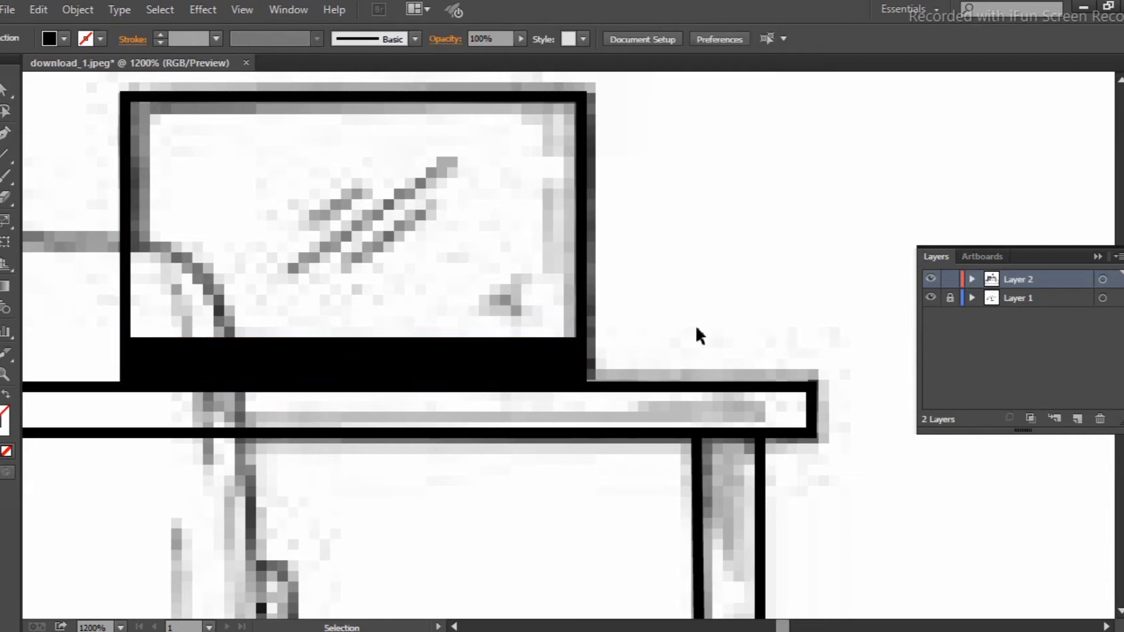
Step: Hide and reshow the pencil sketch layer to compare it with the whole traced desk
scroll(696, 325, down, 1)
alt+scroll(696, 325, down, 3)
drag(581, 432, 635, 342)
click(931, 298)
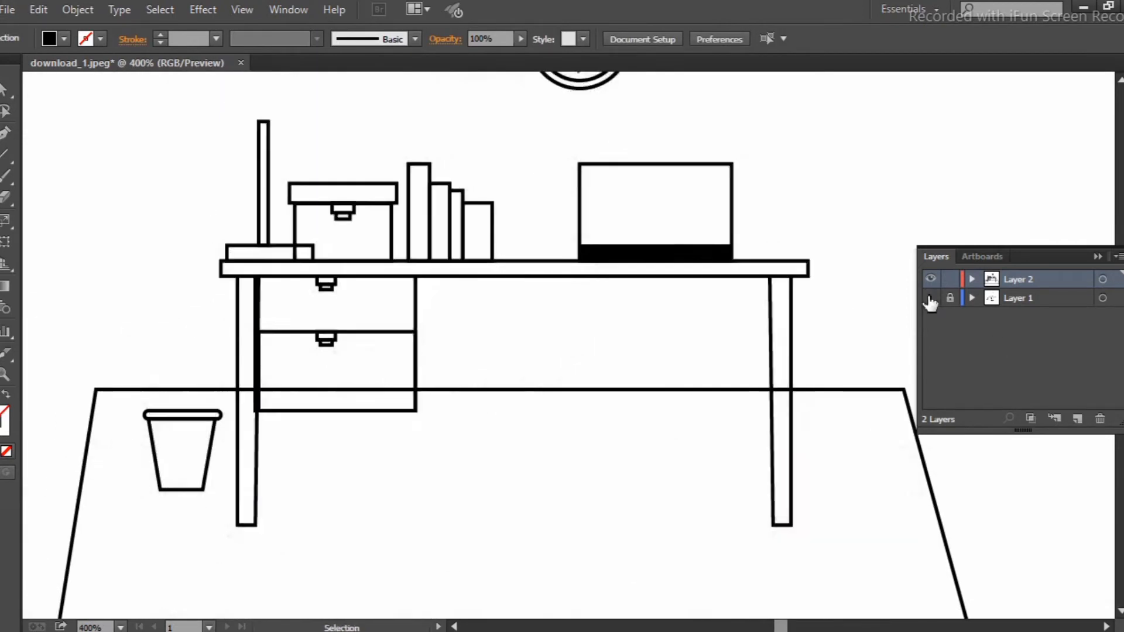
key(ctrl+minus)
key(ctrl+minus)
click(931, 297)
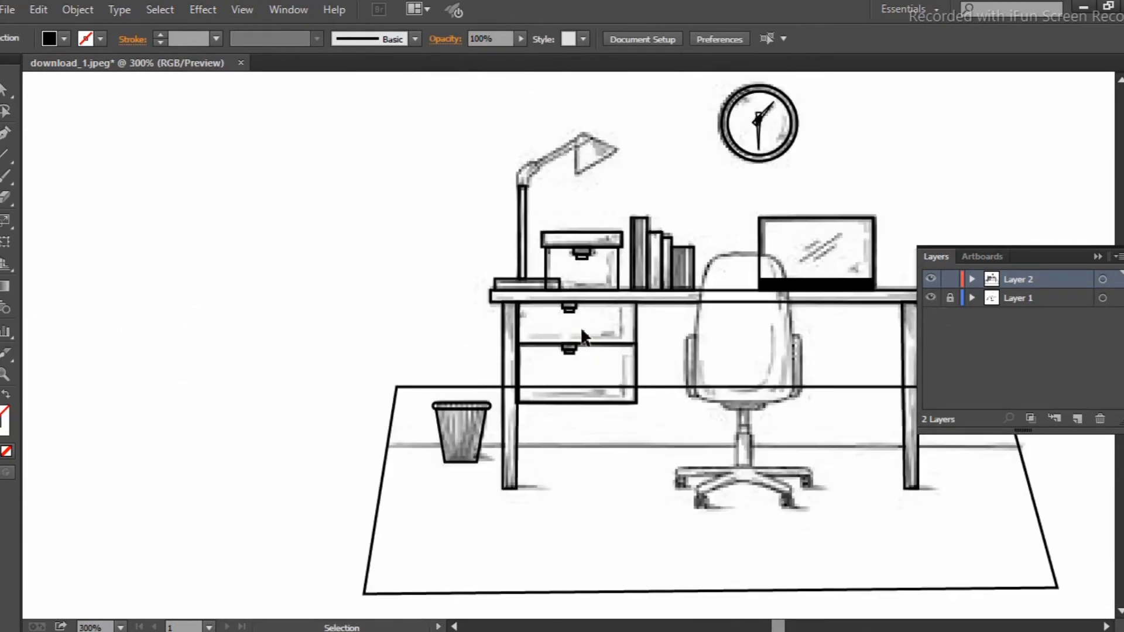
alt+scroll(529, 272, up, 2)
alt+scroll(550, 344, up, 2)
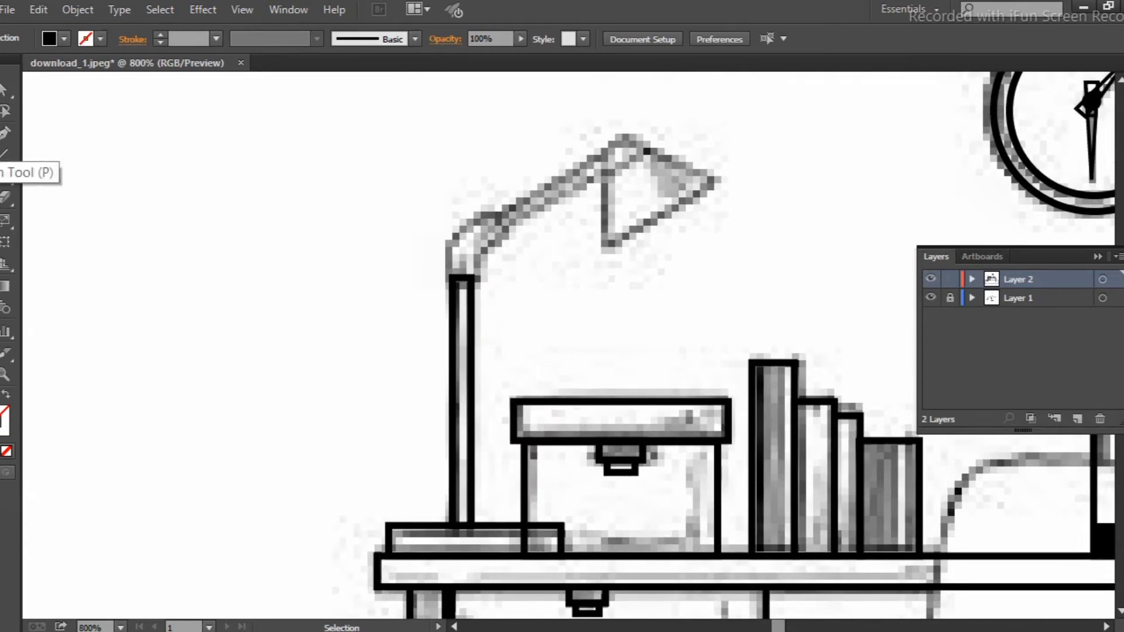
click(5, 134)
Step: Curve the lamp-arm segment and close the path for the lamp's elbow
click(446, 286)
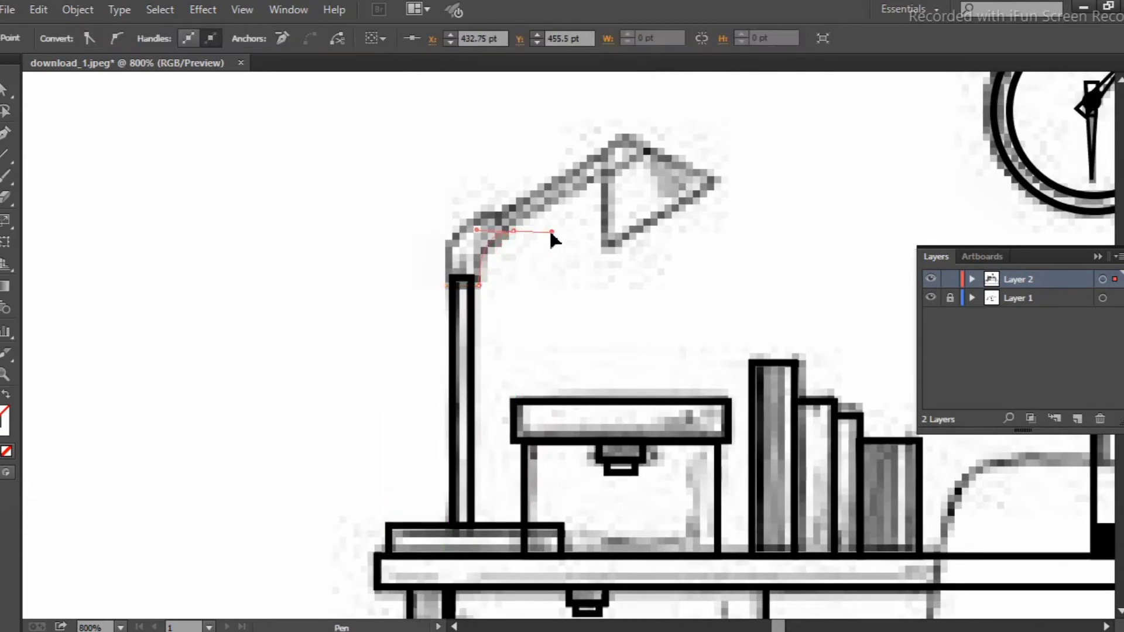
drag(551, 232, 495, 216)
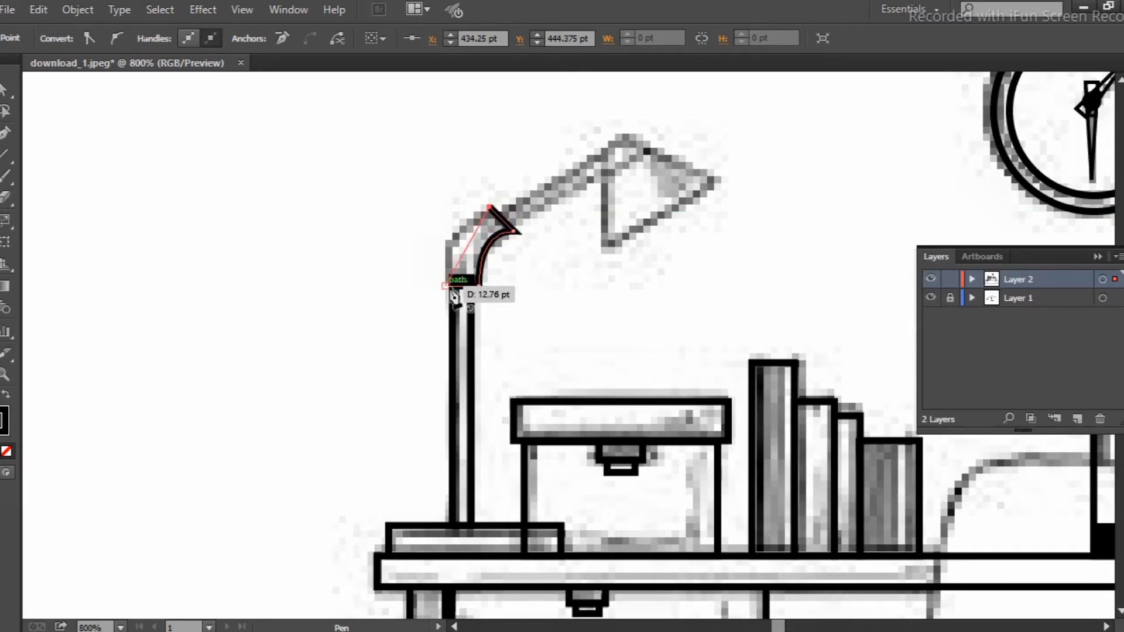
drag(446, 285, 460, 360)
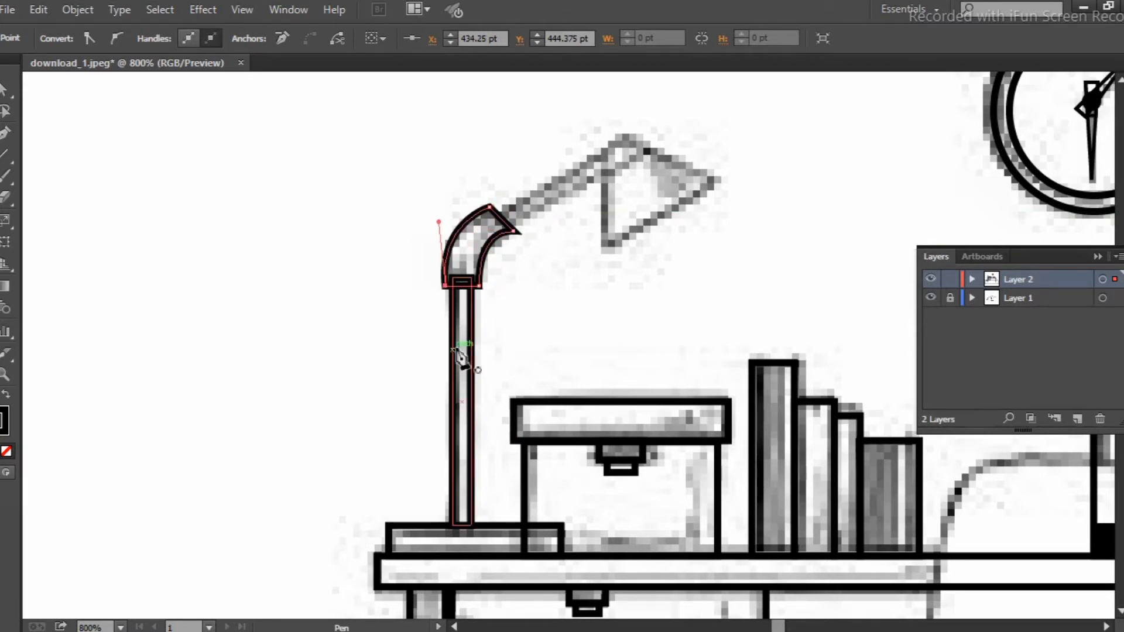
ctrl+click(130, 219)
Step: Draw a rectangle for the lamp's upper arm, rotated and shortened to fit the sketch
key(m)
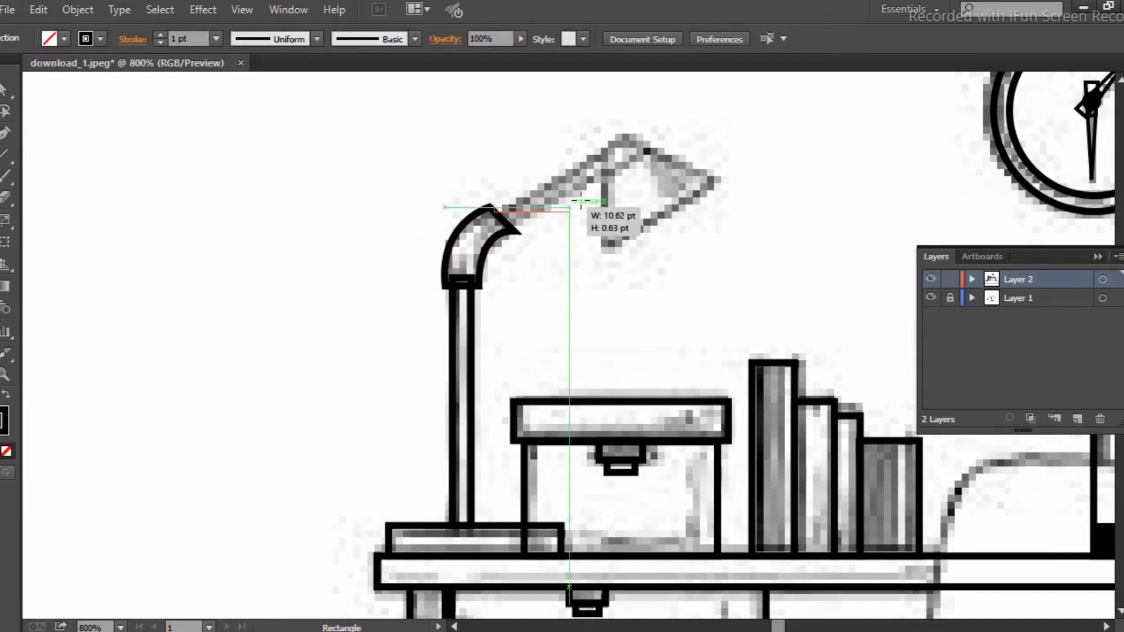
drag(448, 275, 476, 524)
key(v)
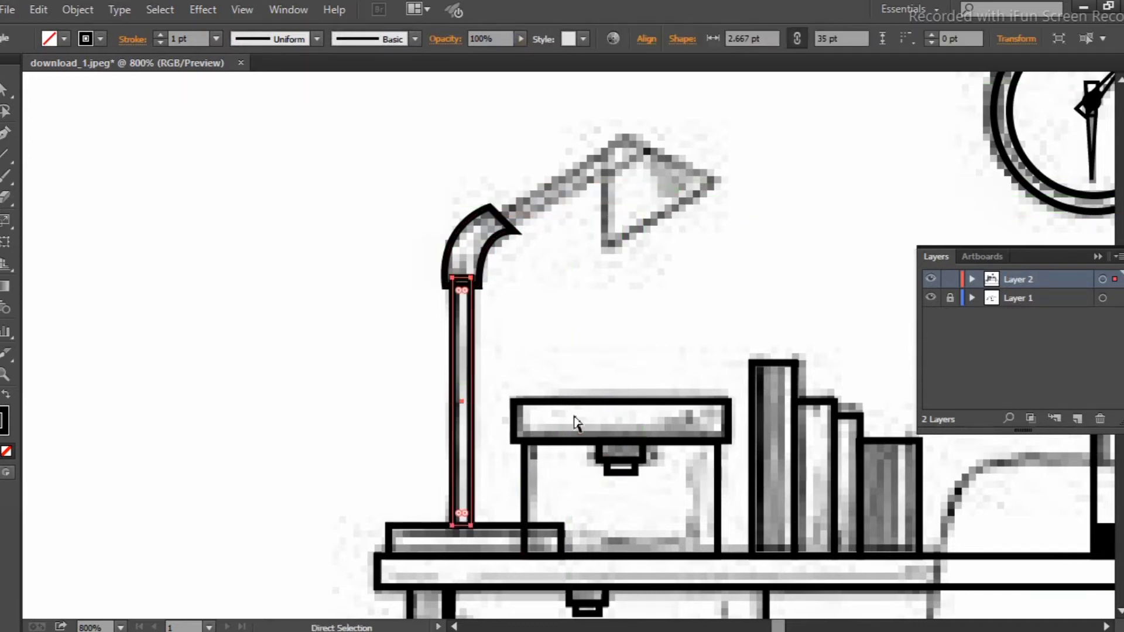
drag(471, 439, 402, 371)
drag(410, 202, 443, 304)
drag(398, 333, 609, 132)
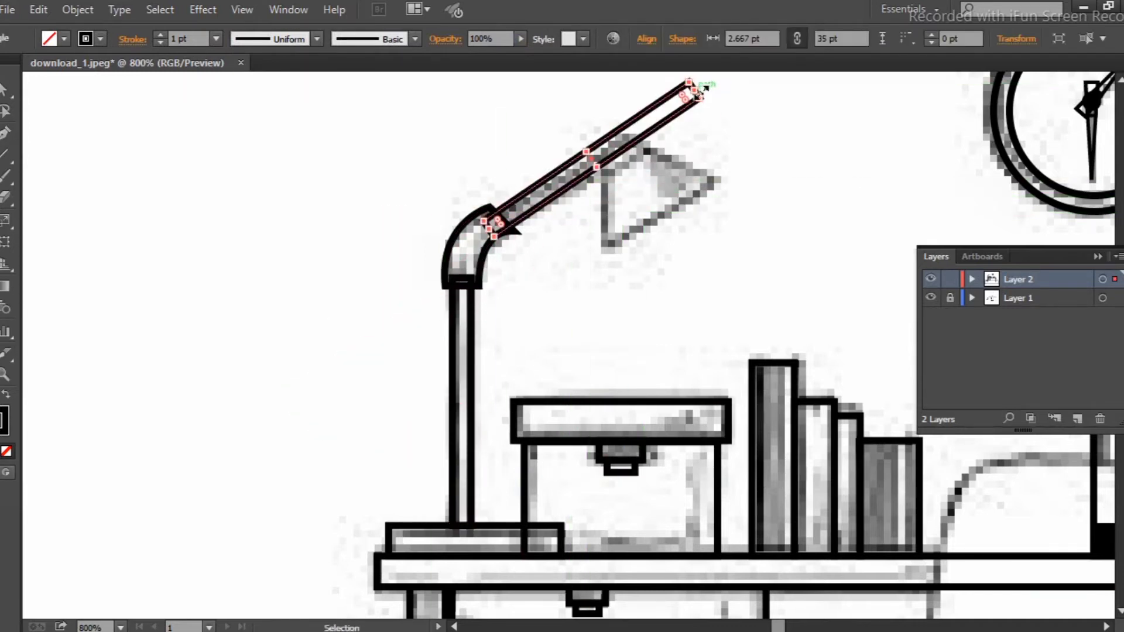
drag(732, 89, 634, 143)
click(682, 111)
Step: Round the top end of the lamp arm rectangle
key(a)
mouse_move(622, 165)
mouse_down()
mouse_move(660, 143)
mouse_move(655, 135)
mouse_up()
key(v)
click(718, 289)
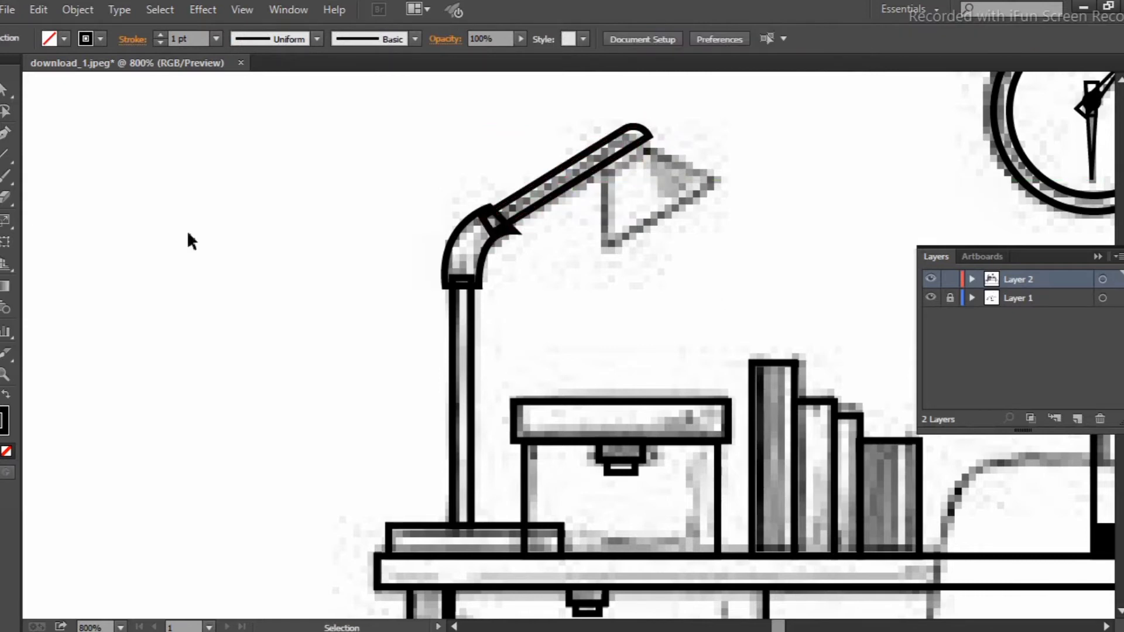
Step: Draw a rectangle over the lamp shade and remove its top corners into a trapezoid
key(m)
drag(587, 144, 712, 246)
key(p)
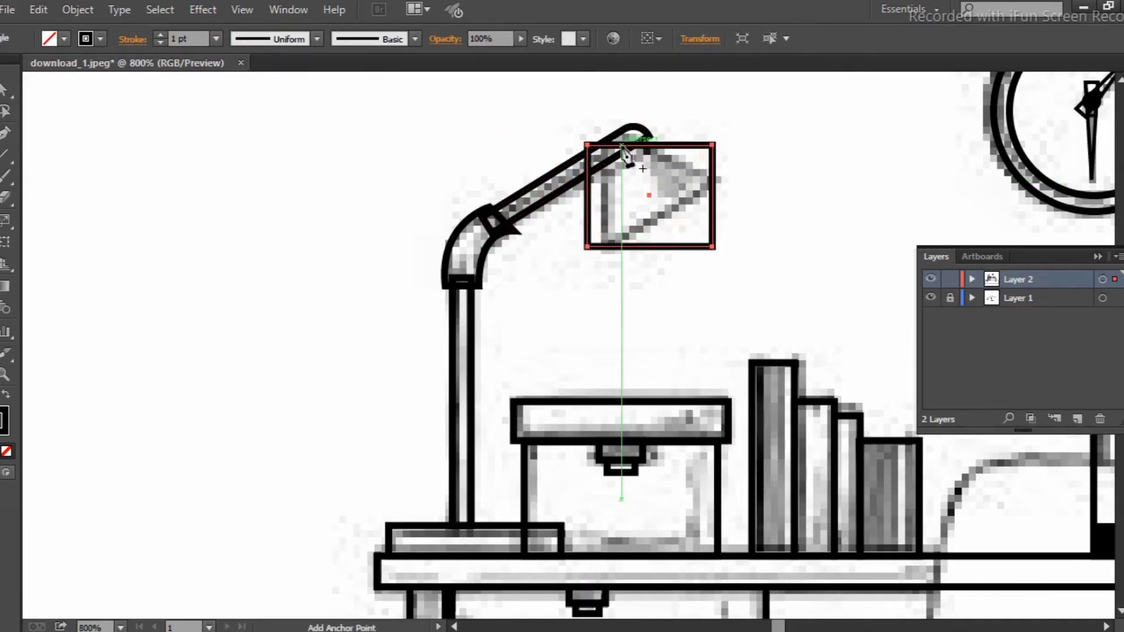
click(621, 145)
click(712, 145)
click(587, 144)
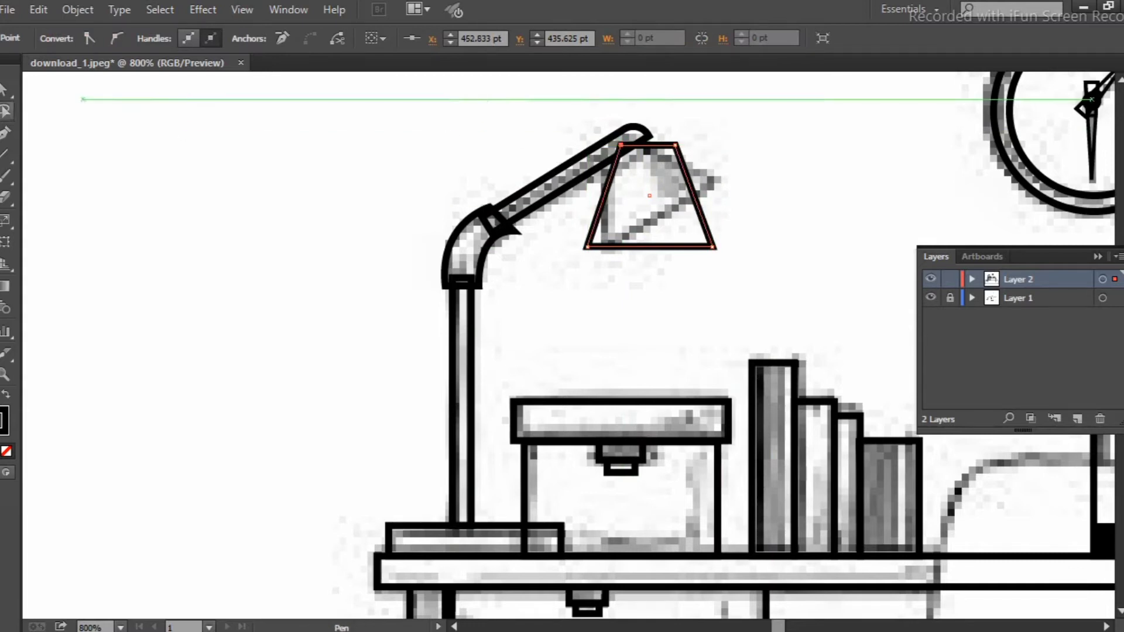
key(v)
Step: Tilt the trapezoid shade, position it at the arm's end, and round its corners
drag(735, 246, 778, 204)
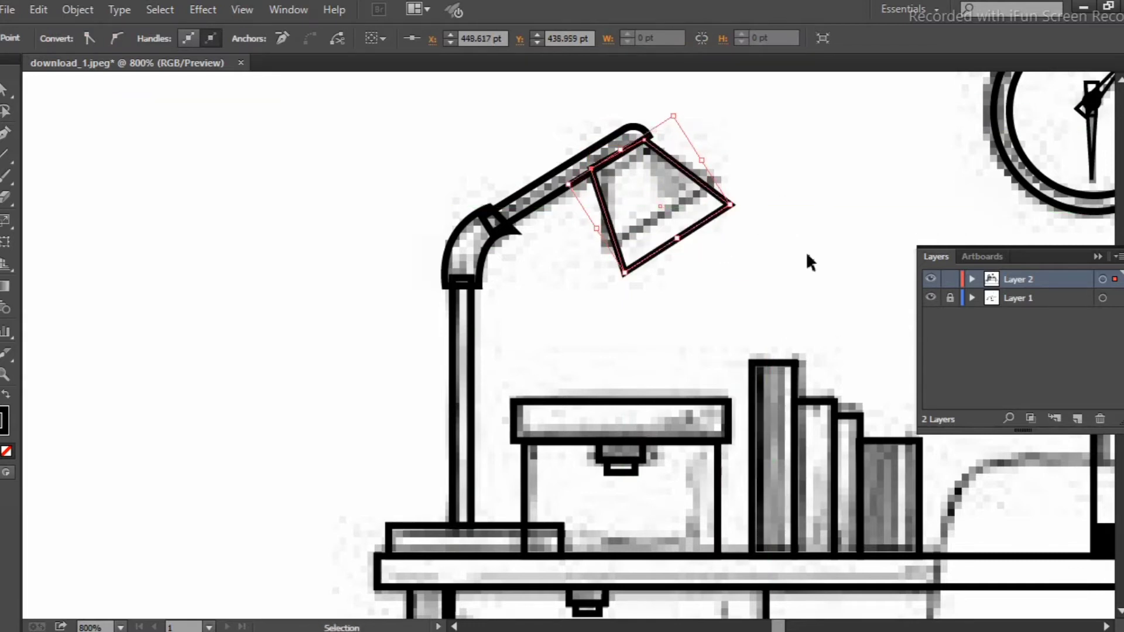
mouse_move(673, 168)
mouse_down()
mouse_move(696, 212)
mouse_move(708, 179)
mouse_up()
drag(683, 234, 702, 236)
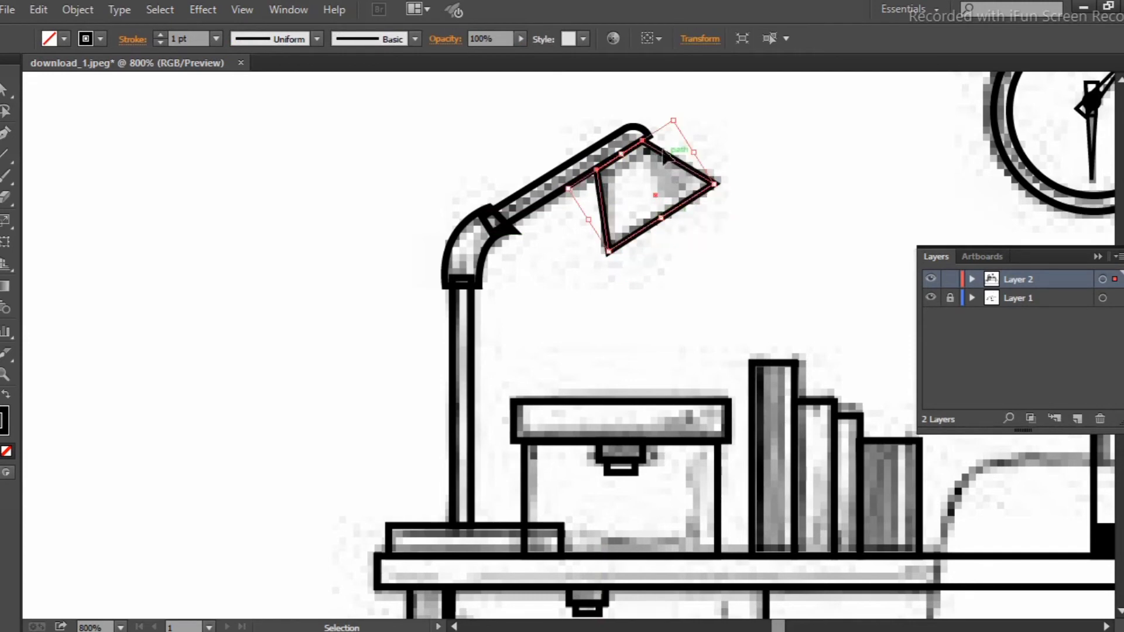
click(7, 110)
click(707, 183)
shift+click(608, 251)
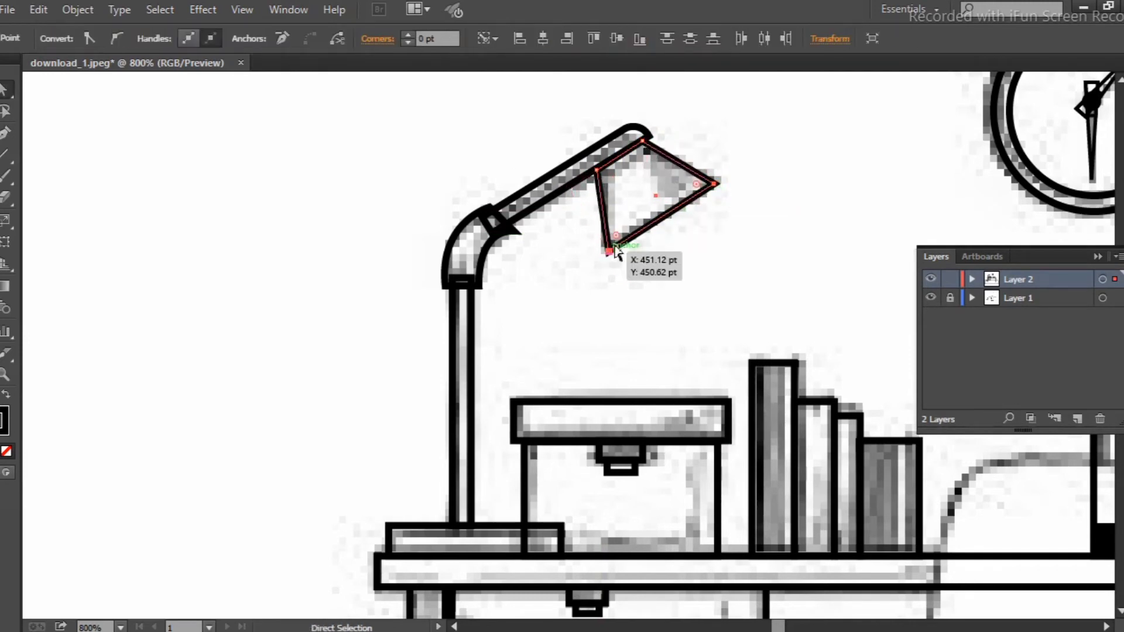
mouse_move(617, 234)
mouse_down()
mouse_move(679, 249)
mouse_move(641, 252)
mouse_up()
click(679, 250)
click(724, 299)
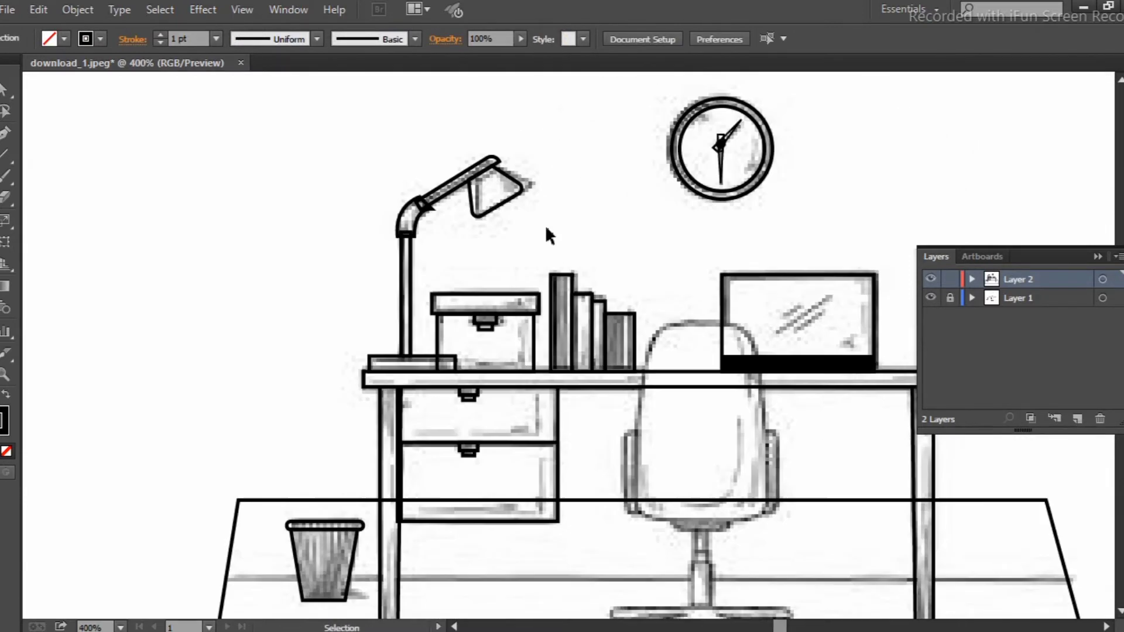
Step: Slightly rotate the lamp arm and adjust its upper corner anchor to meet the shade
key(ctrl+plus)
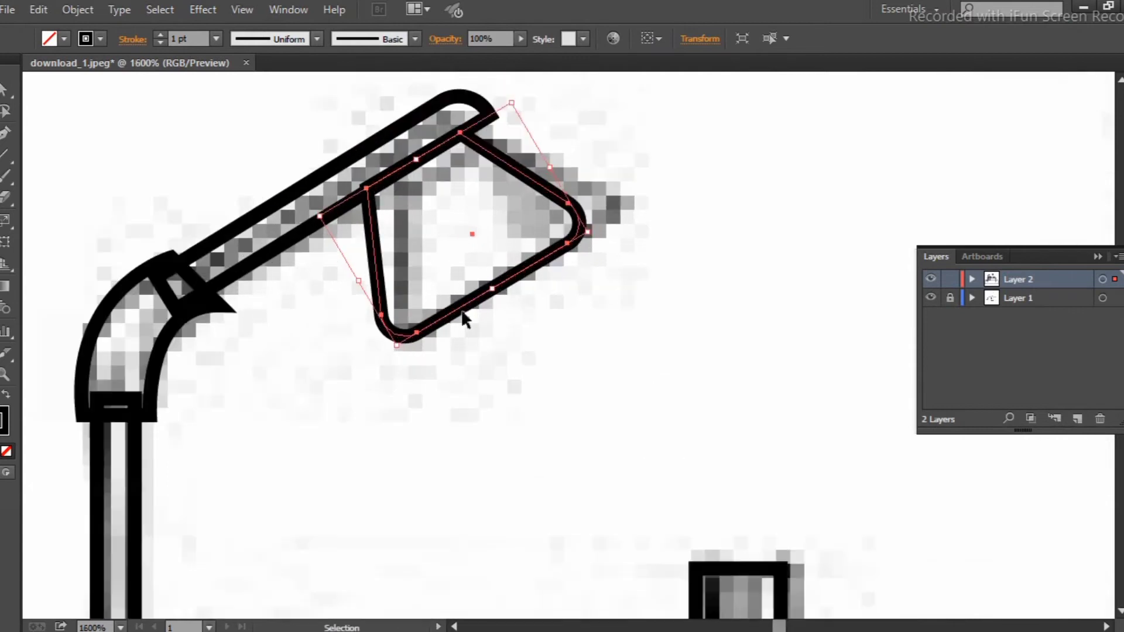
key(a)
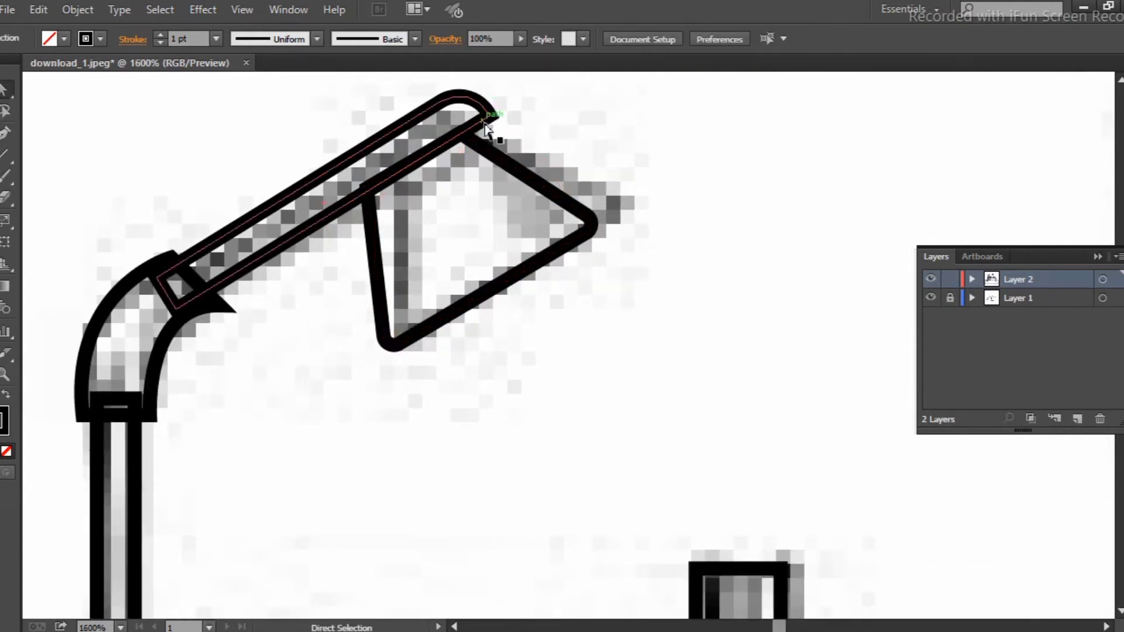
click(484, 114)
key(v)
click(464, 132)
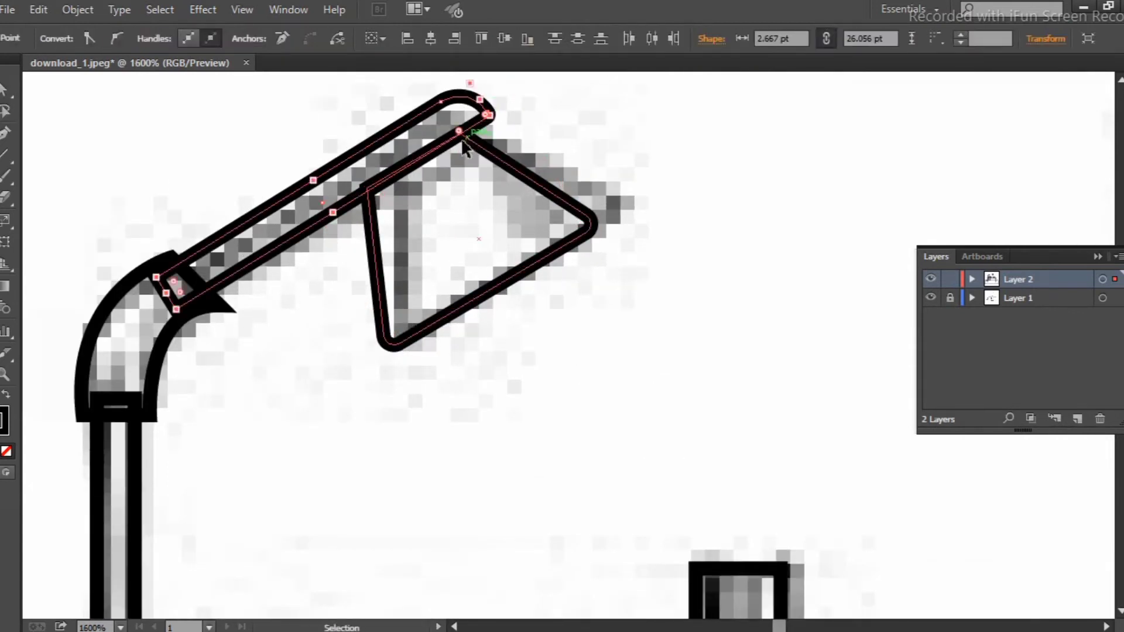
mouse_move(462, 112)
mouse_down()
mouse_move(475, 117)
mouse_move(468, 94)
mouse_up()
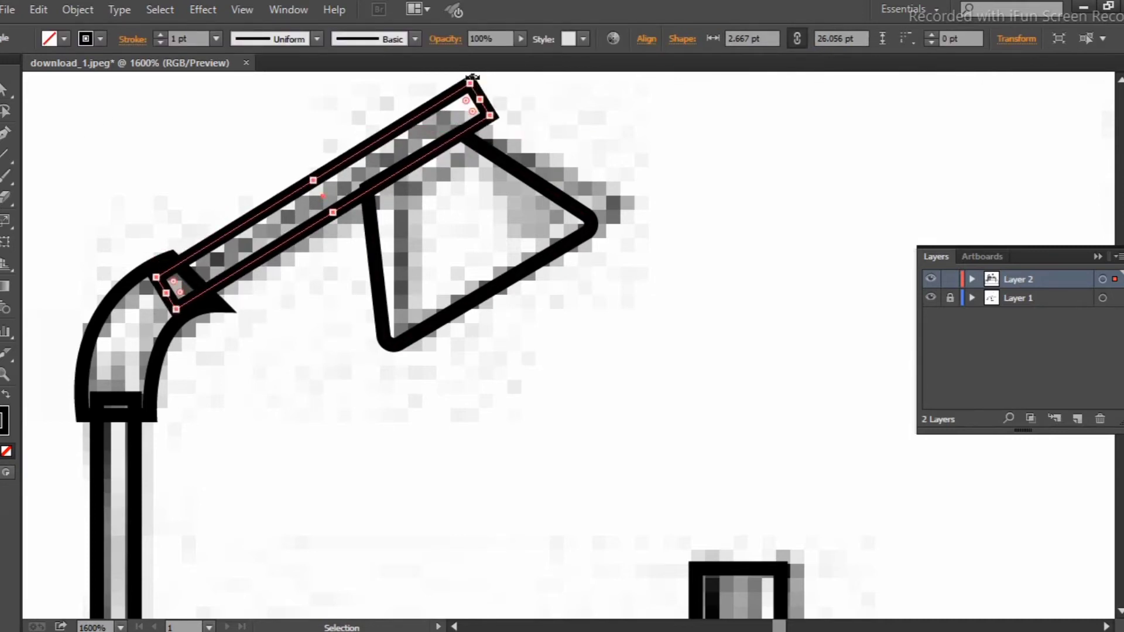
key(a)
click(489, 116)
click(6, 89)
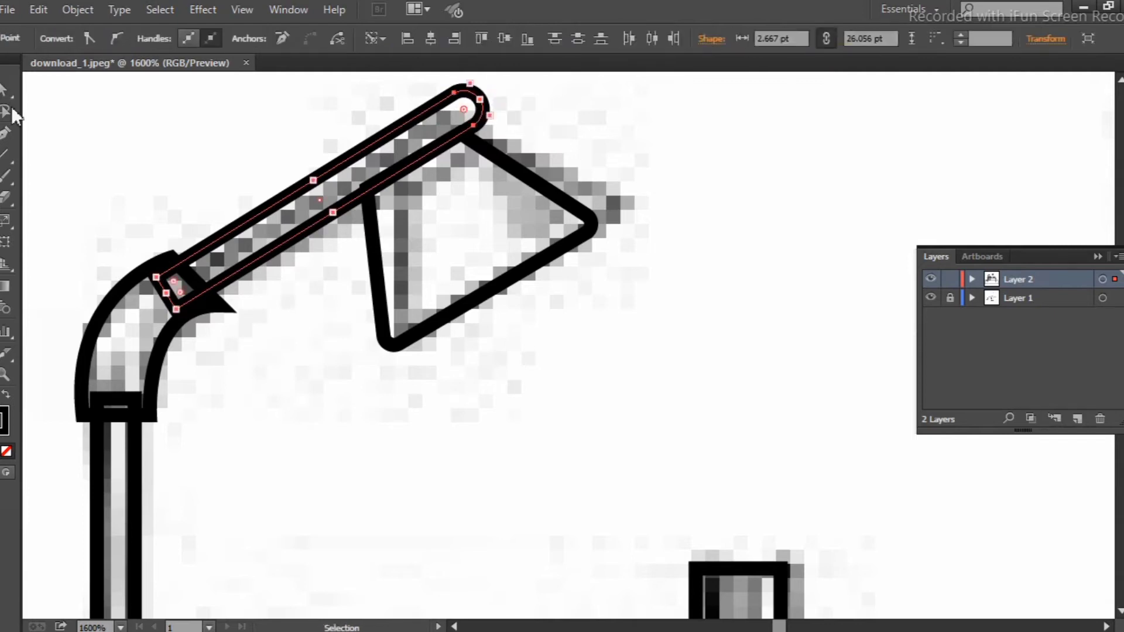
Step: Zoom out to the desk scene and toggle the sketch layer off and on to compare
click(736, 193)
key(ctrl+minus)
key(ctrl+minus)
key(ctrl+minus)
click(931, 299)
click(931, 299)
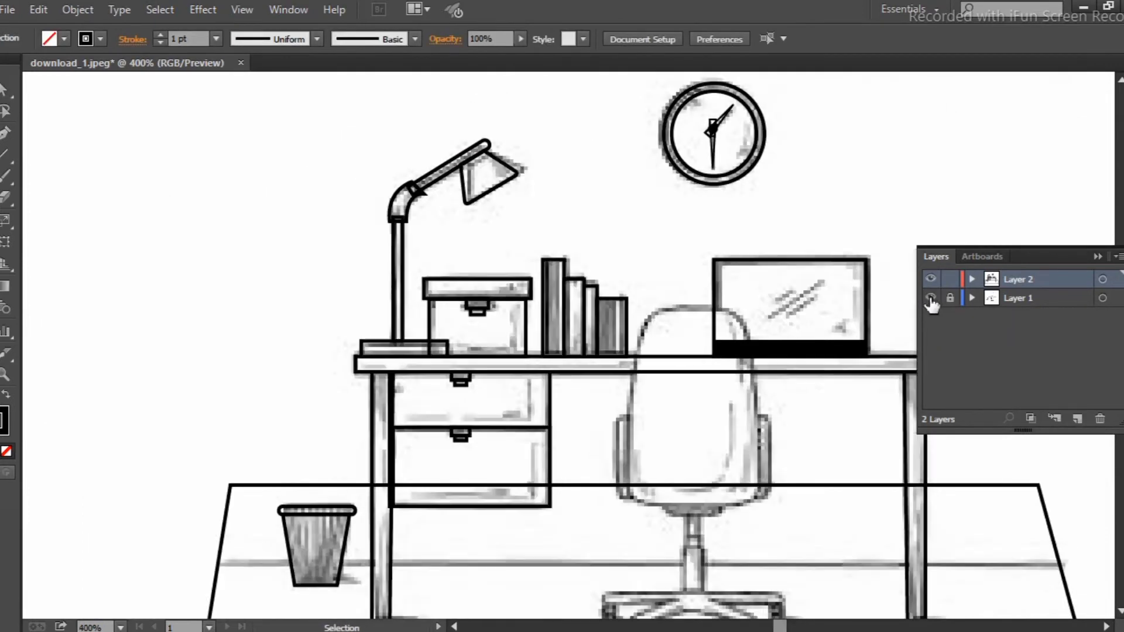
click(930, 298)
Step: Draw rectangles for the chair's seat mount, stem and wide base
right_click(620, 346)
click(673, 404)
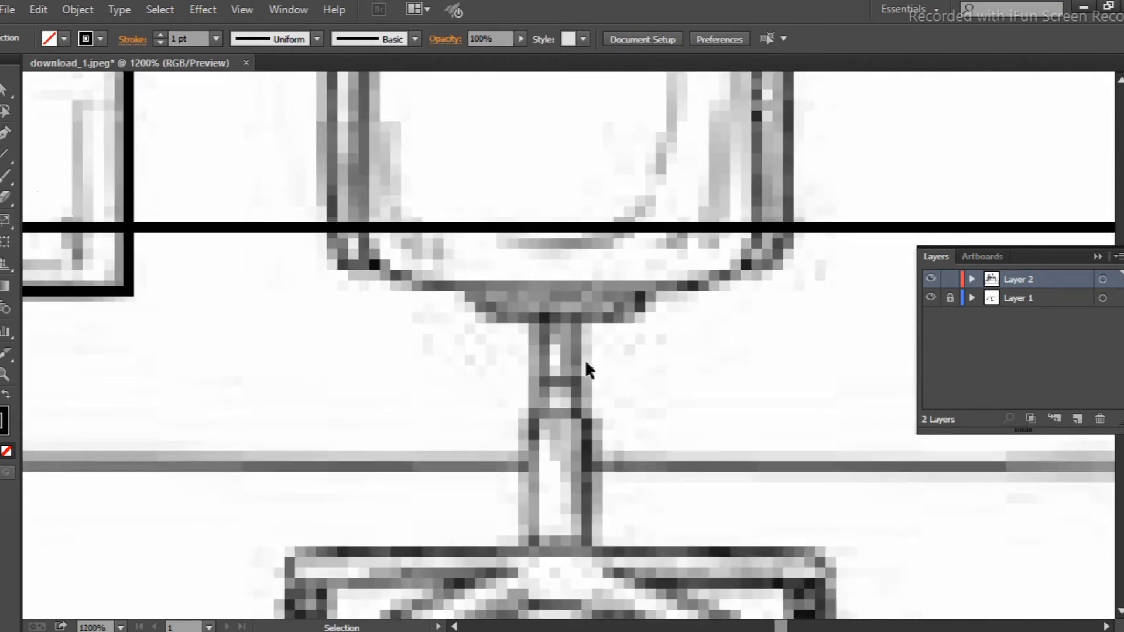
drag(468, 284, 641, 321)
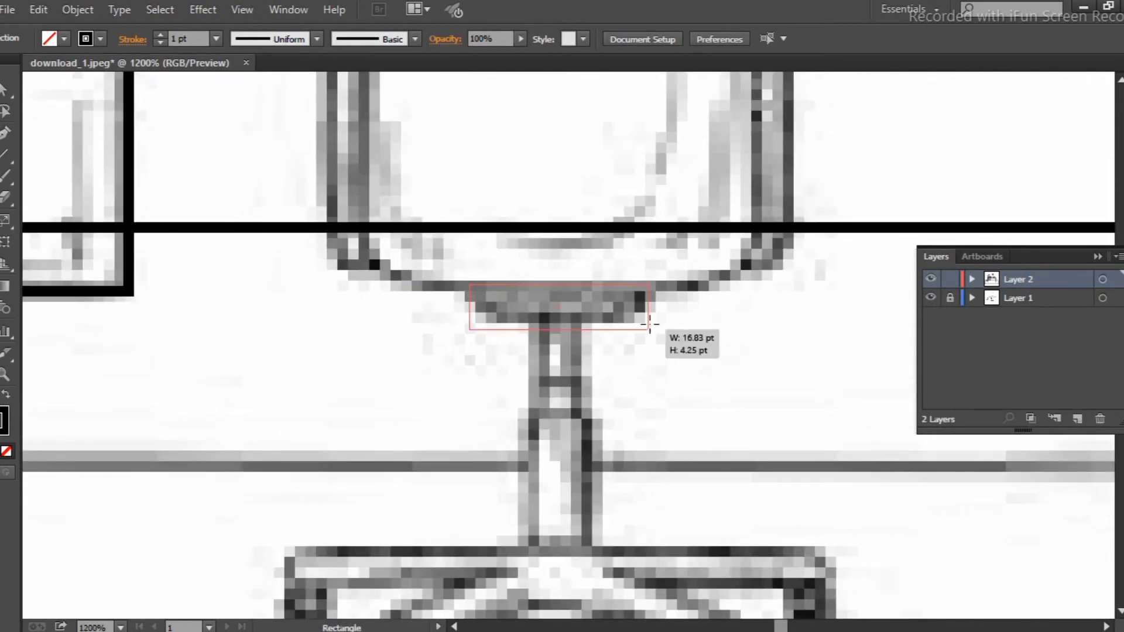
mouse_move(545, 320)
mouse_down()
mouse_move(577, 380)
mouse_move(536, 380)
mouse_up()
drag(594, 550, 526, 411)
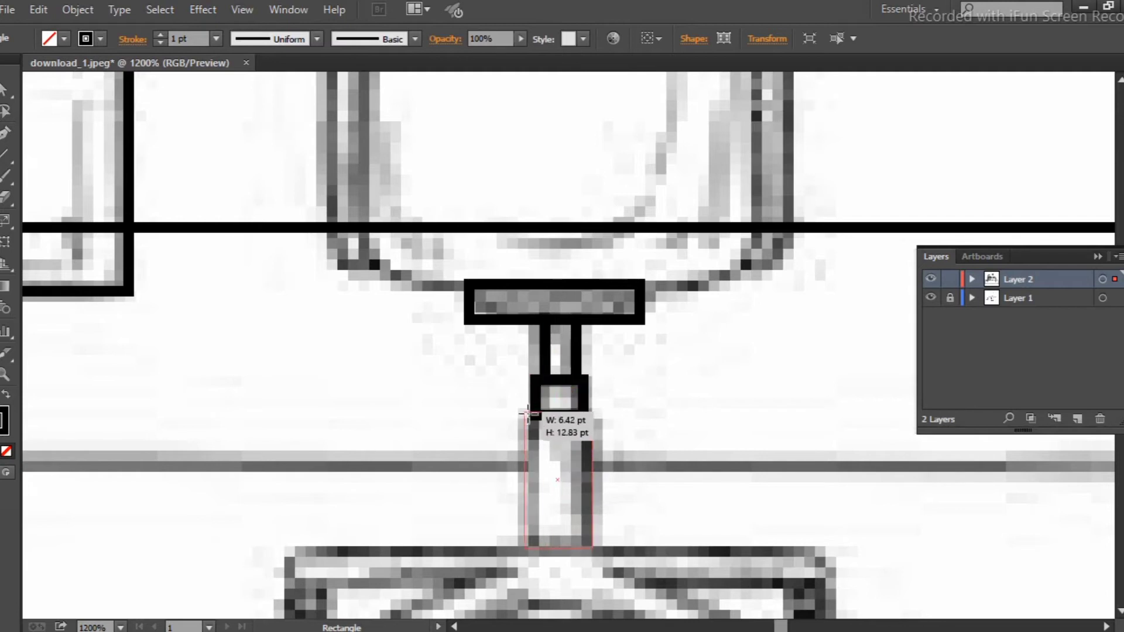
scroll(526, 412, down, 3)
drag(291, 378, 829, 413)
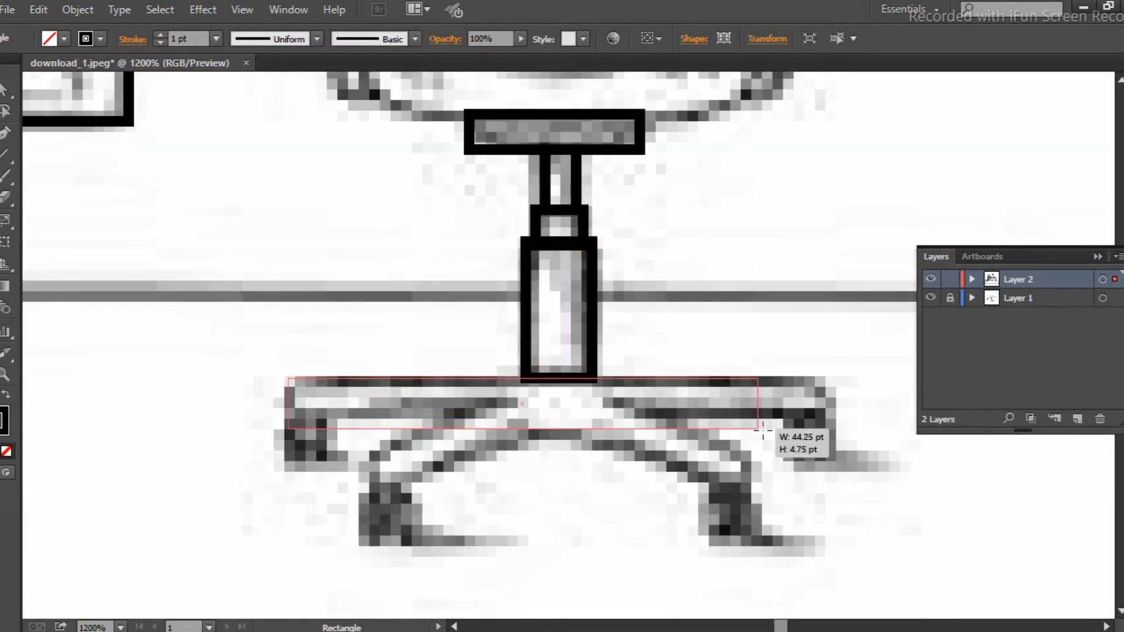
key(v)
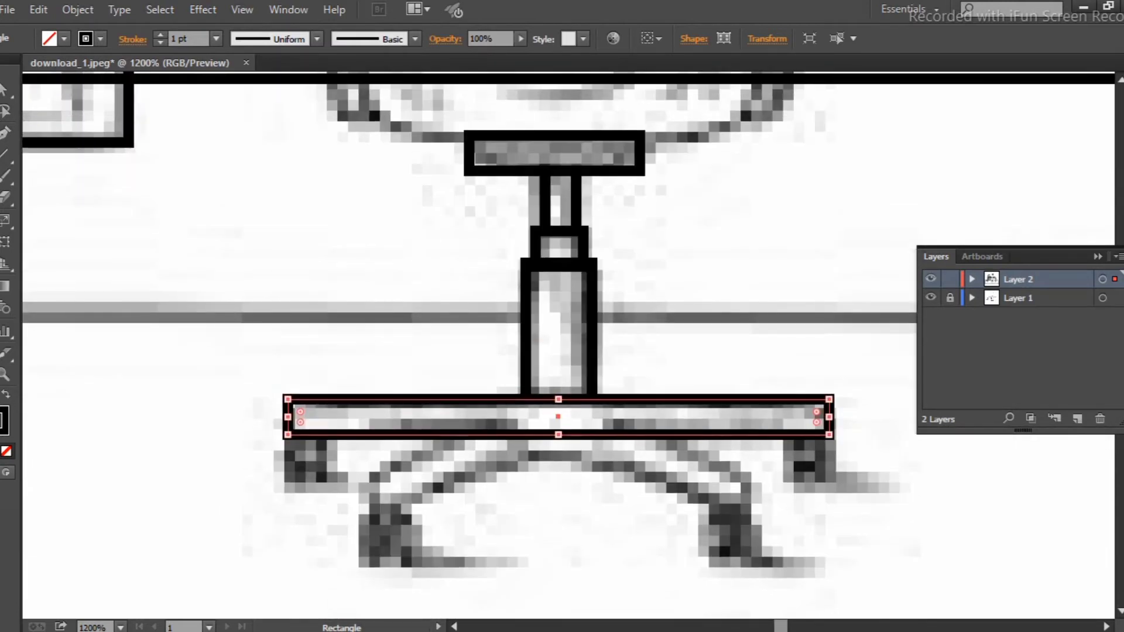
click(726, 365)
key(ctrl+minus)
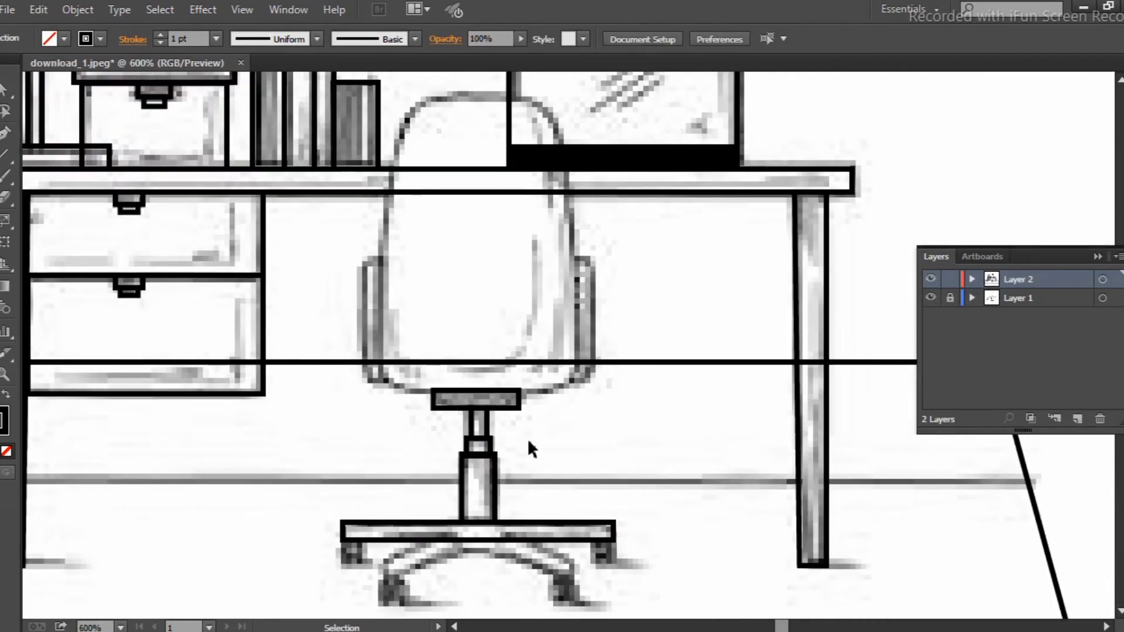
scroll(475, 416, up, 5)
Step: Round the seat-mount rectangle's corners and select the chair-base rectangle
click(246, 363)
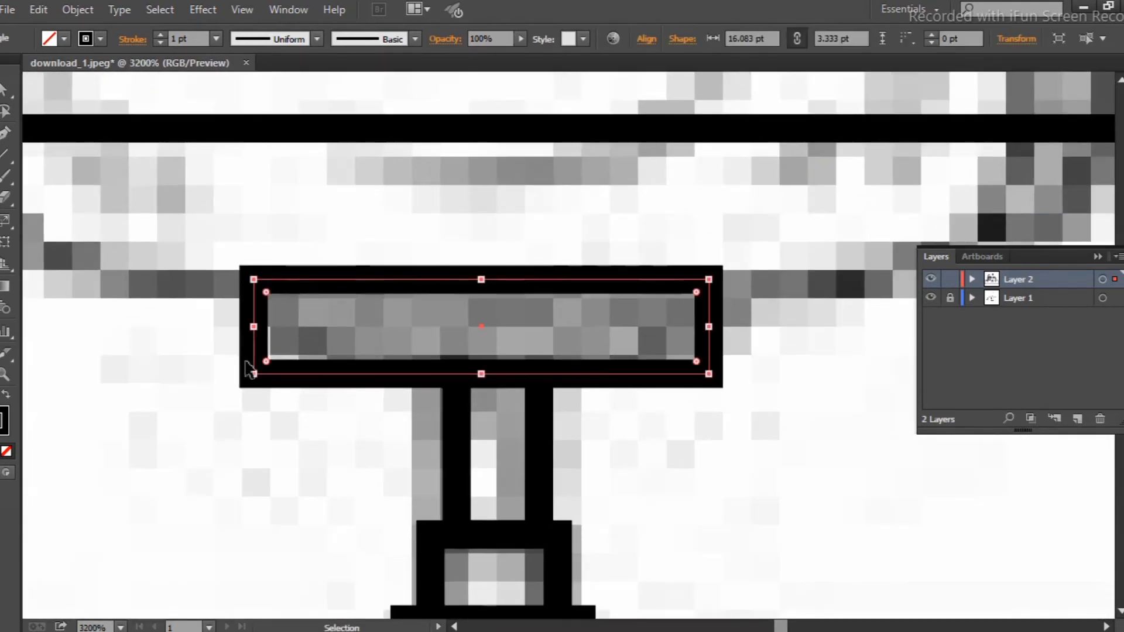
click(7, 106)
drag(698, 364, 542, 451)
scroll(678, 396, down, 5)
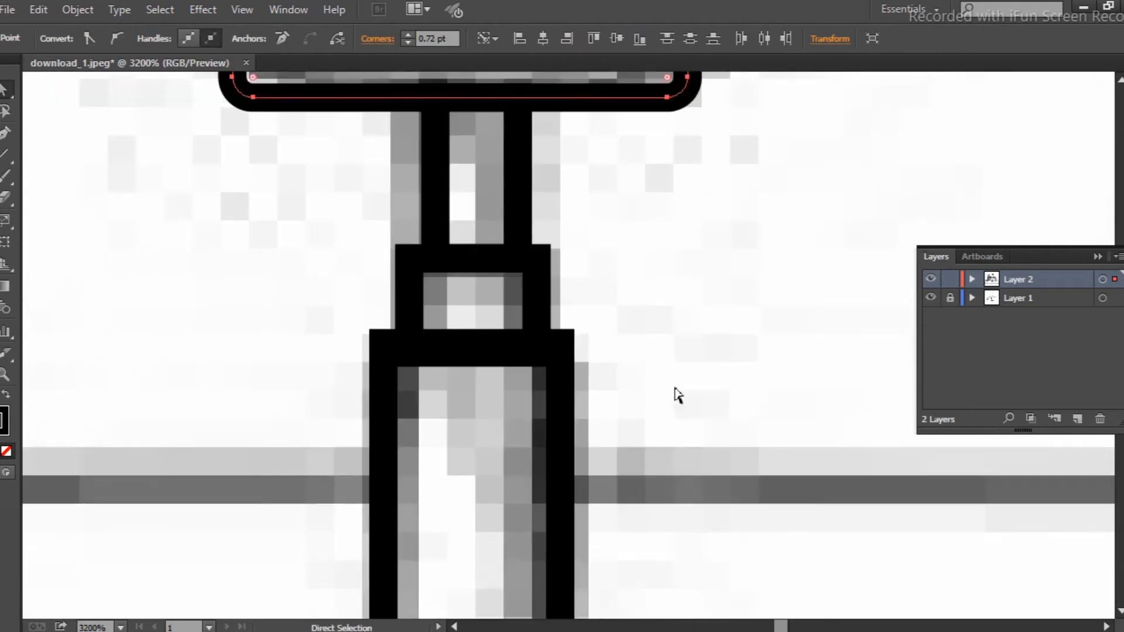
key(ctrl+minus)
scroll(414, 377, down, 3)
key(v)
click(167, 381)
scroll(567, 501, down, 3)
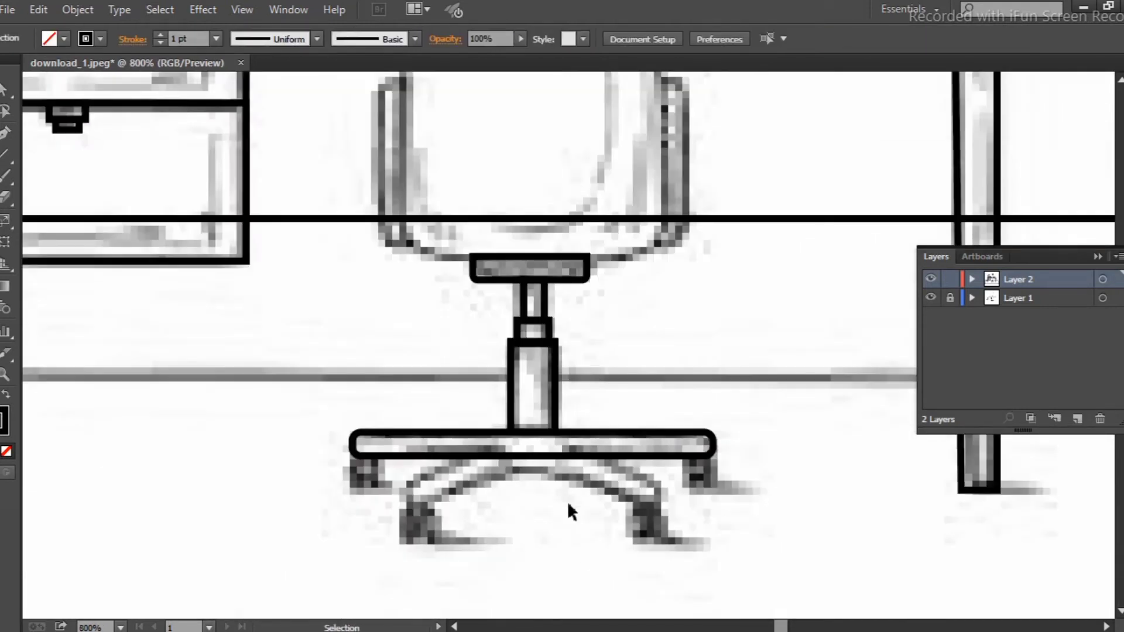
scroll(592, 444, down, 4)
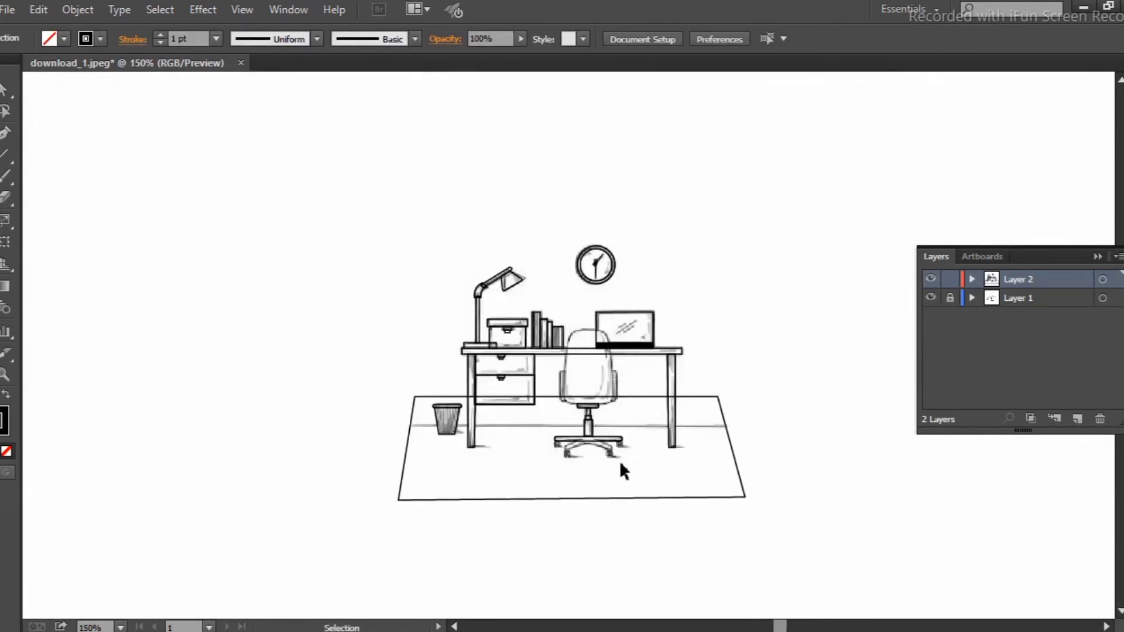
scroll(620, 460, up, 4)
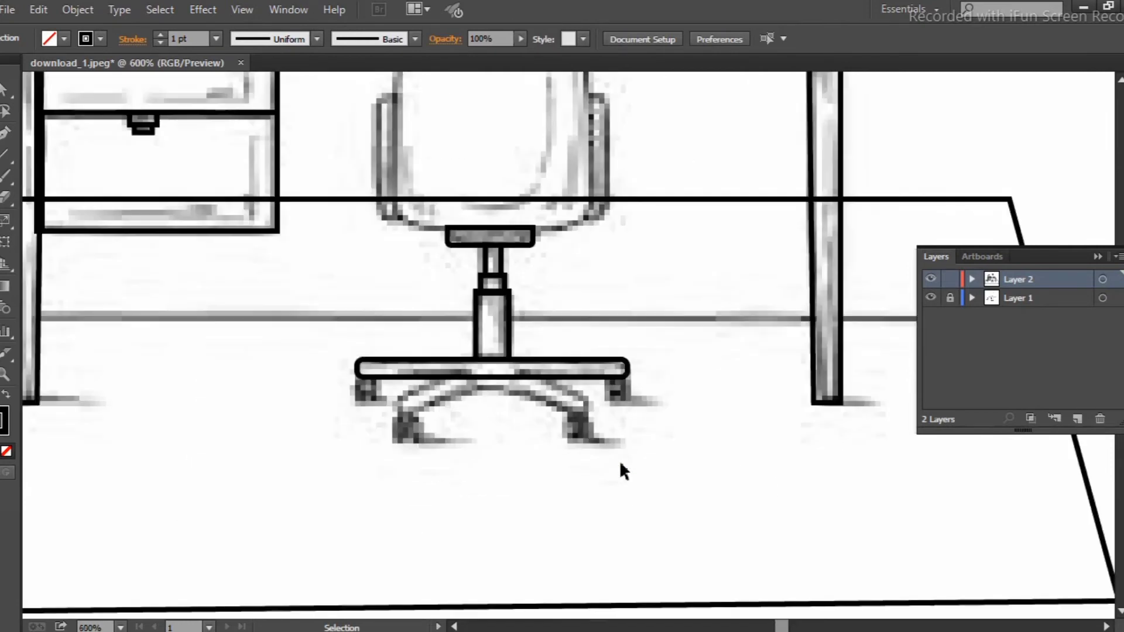
scroll(622, 465, up, 3)
Step: Draw an armrest rectangle and round its right-side corners
mouse_move(358, 265)
mouse_down()
mouse_move(382, 387)
mouse_move(592, 378)
mouse_up()
key(v)
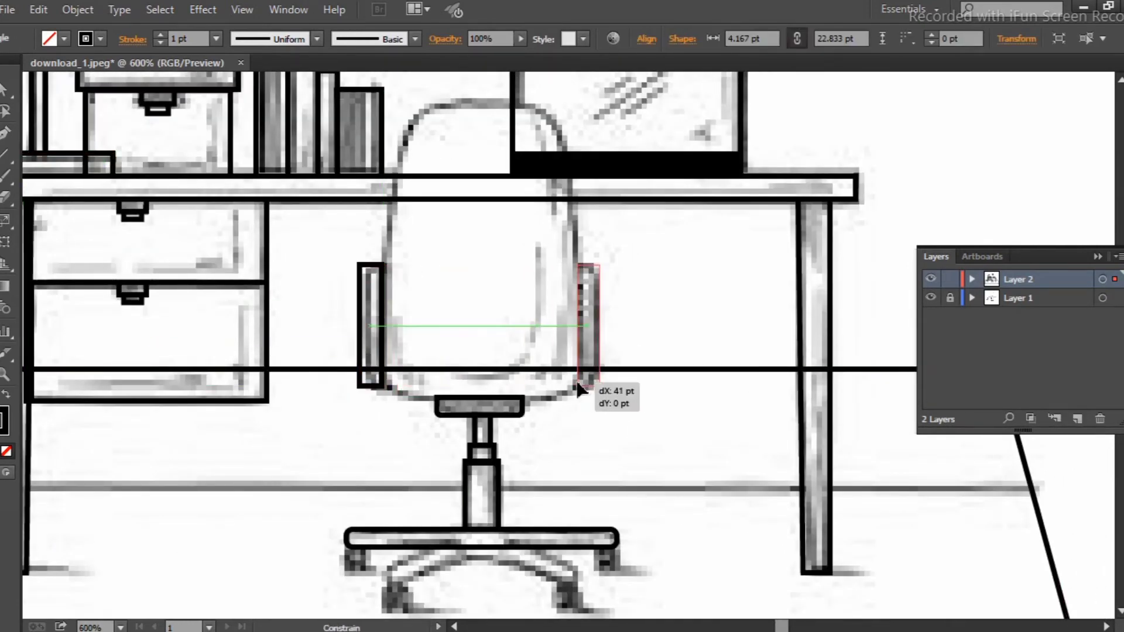
key(a)
scroll(571, 406, up, 3)
click(465, 215)
shift+click(464, 537)
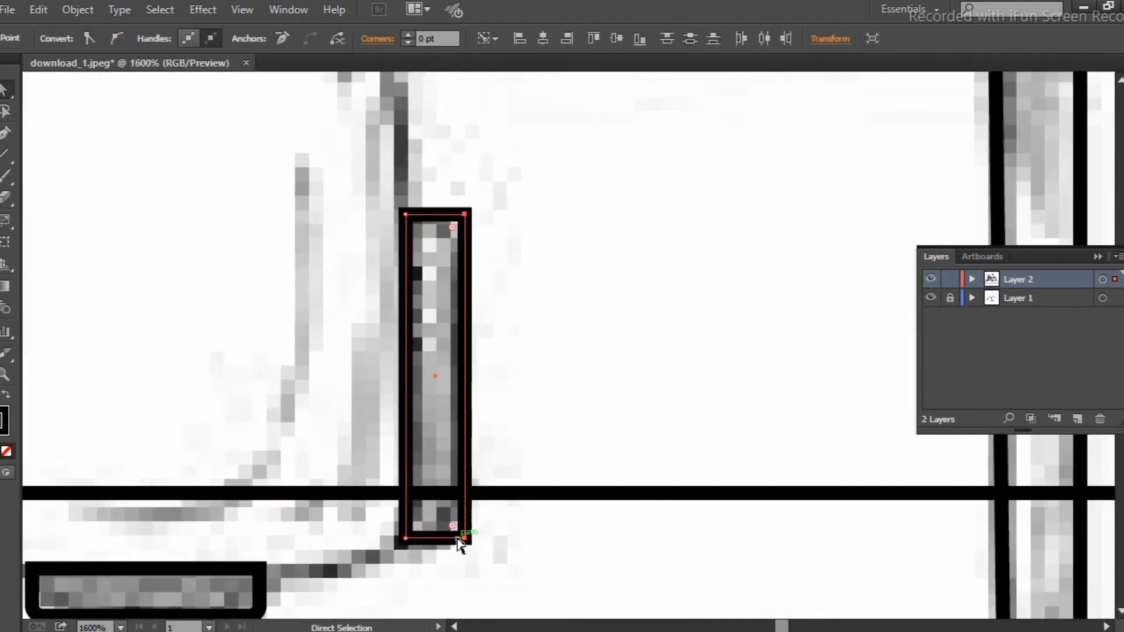
drag(454, 527, 432, 516)
Step: Replace the left armrest with a reflected copy of the right armrest, deleting the extra shape
scroll(352, 389, left, 5)
click(222, 382)
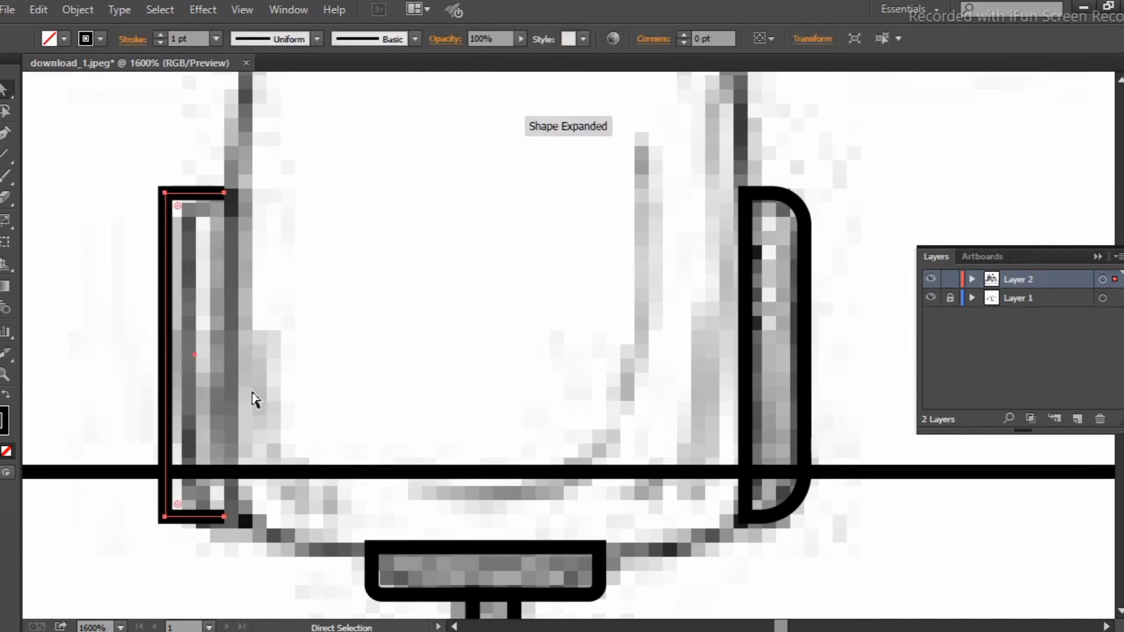
key(Delete)
key(v)
click(748, 427)
drag(818, 325, 557, 319)
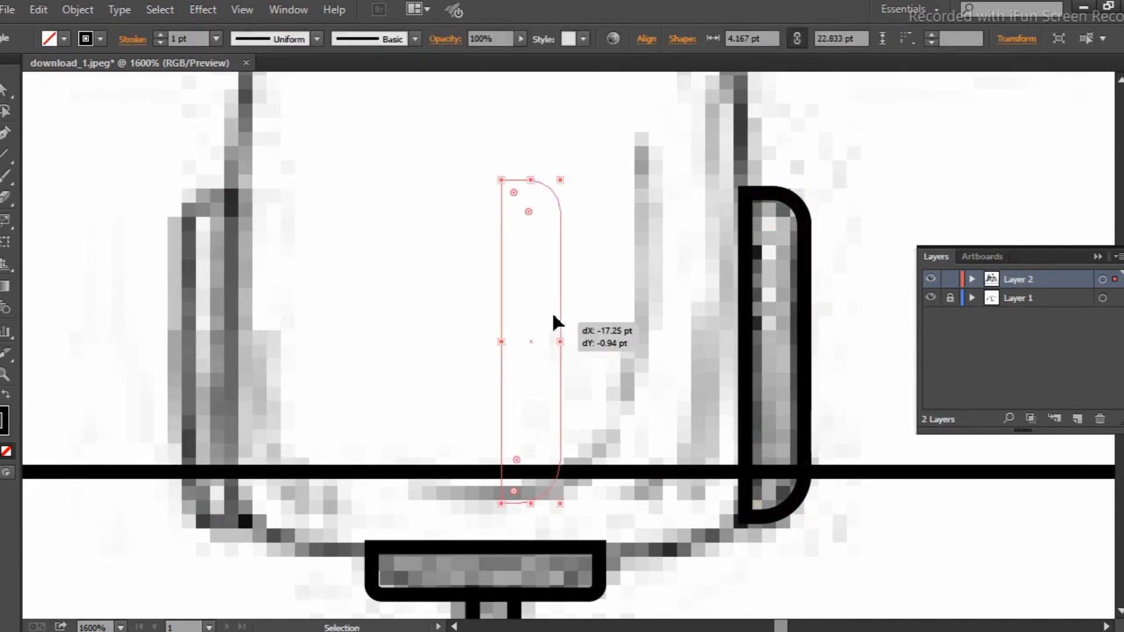
right_click(575, 313)
click(796, 585)
click(840, 391)
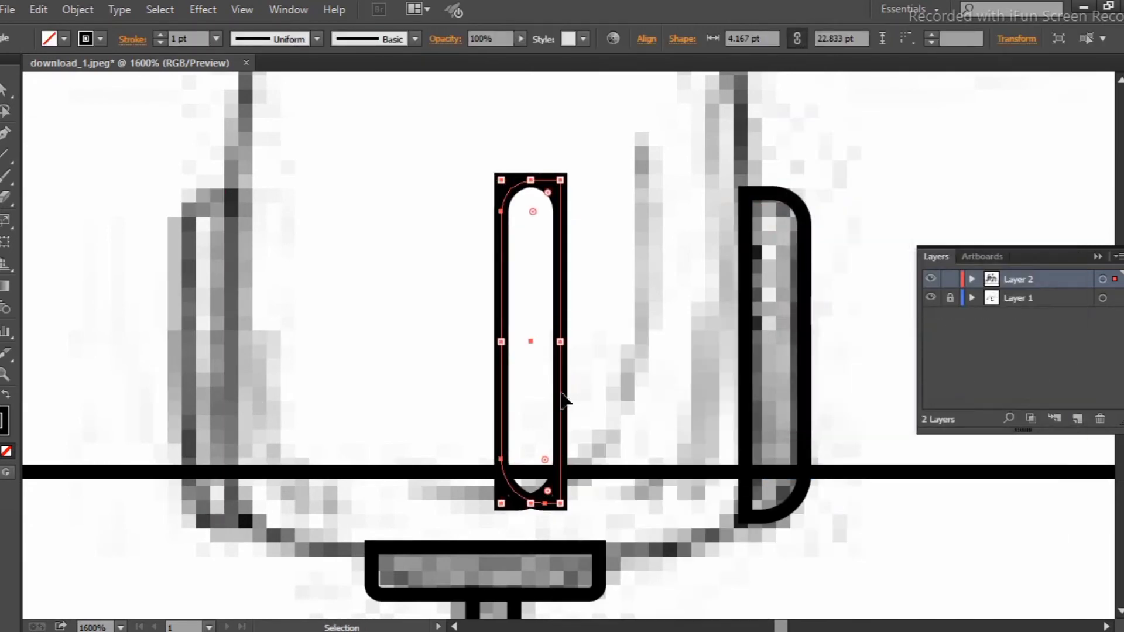
drag(558, 400, 234, 419)
click(532, 409)
key(Delete)
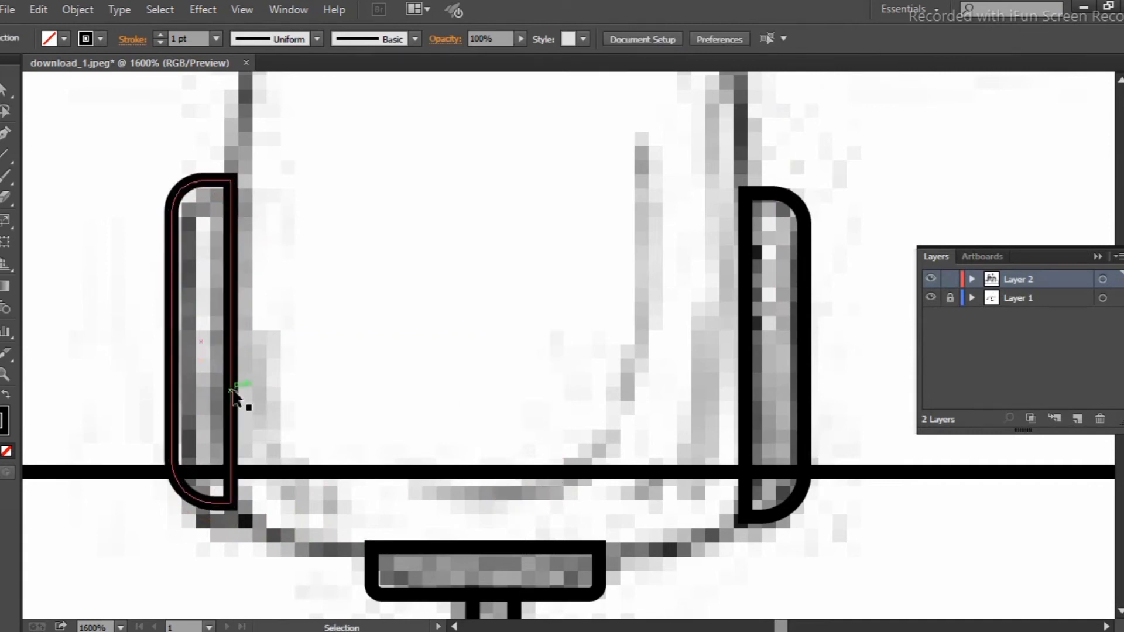
Step: Draw a chair-back rectangle and strongly round its top corners into a dome
scroll(709, 523, down, 1)
key(ctrl+minus)
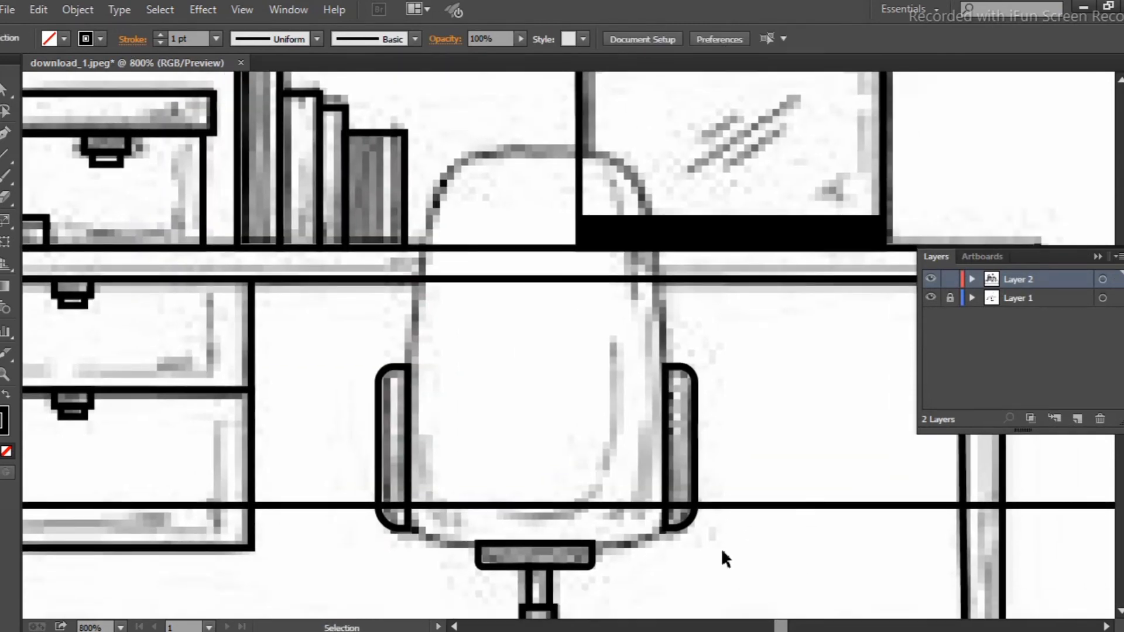
drag(412, 548, 664, 156)
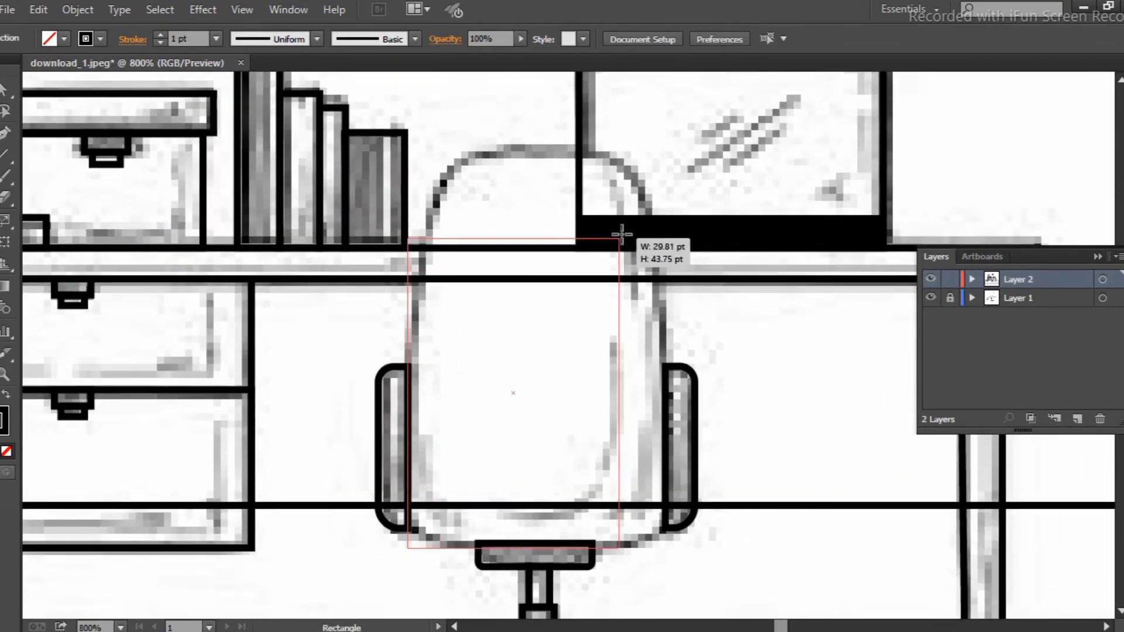
key(ctrl+plus)
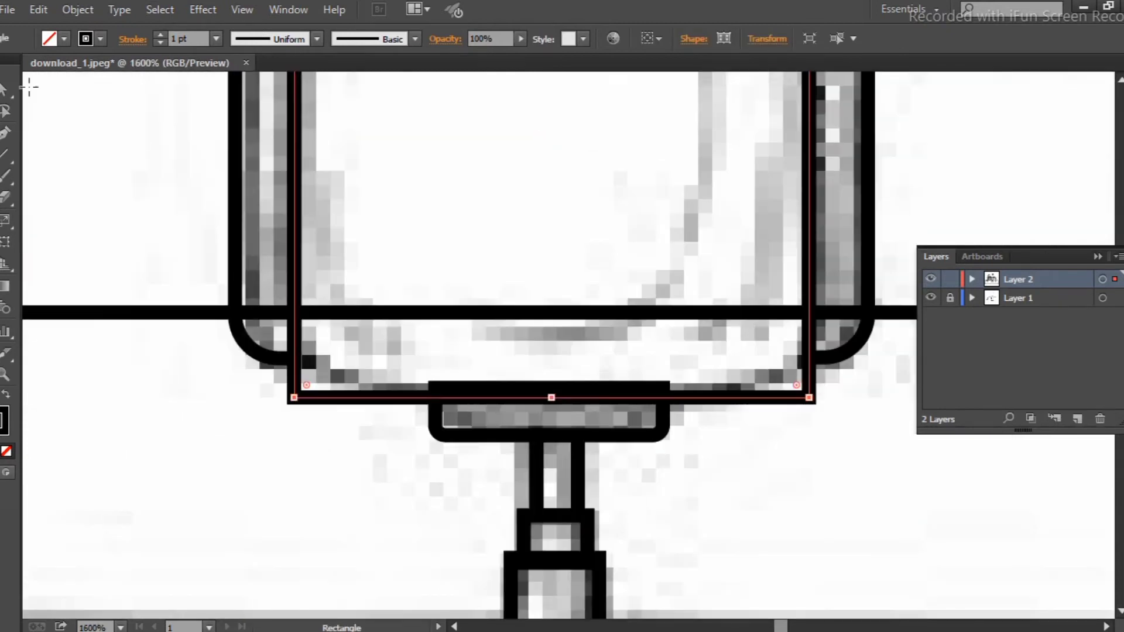
key(a)
drag(317, 381, 321, 377)
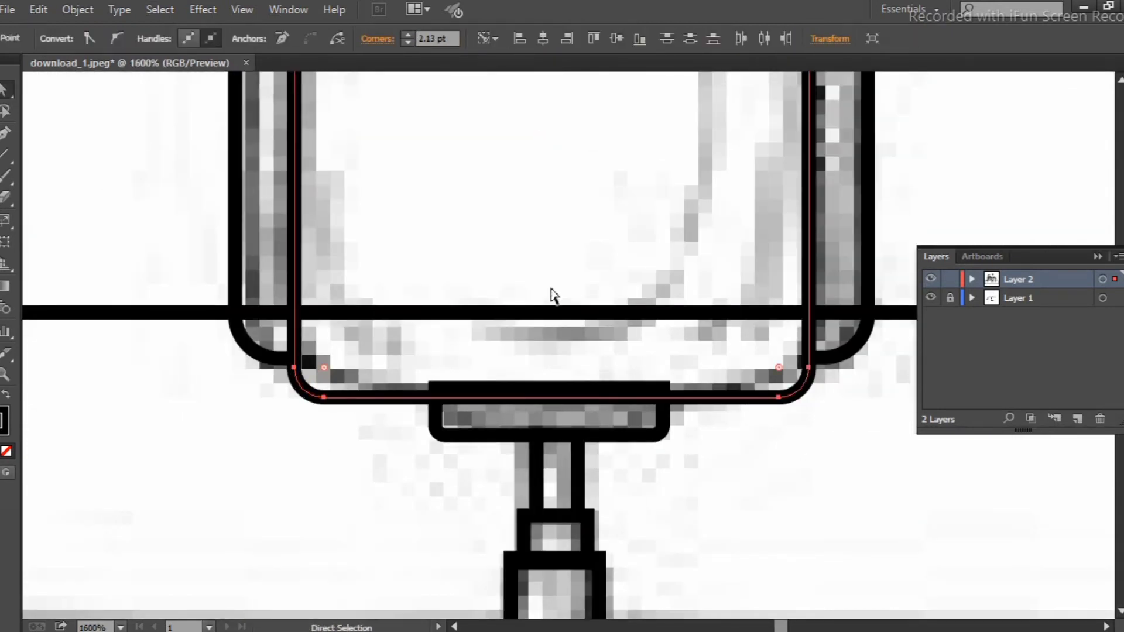
scroll(552, 296, up, 8)
key(ctrl+minus)
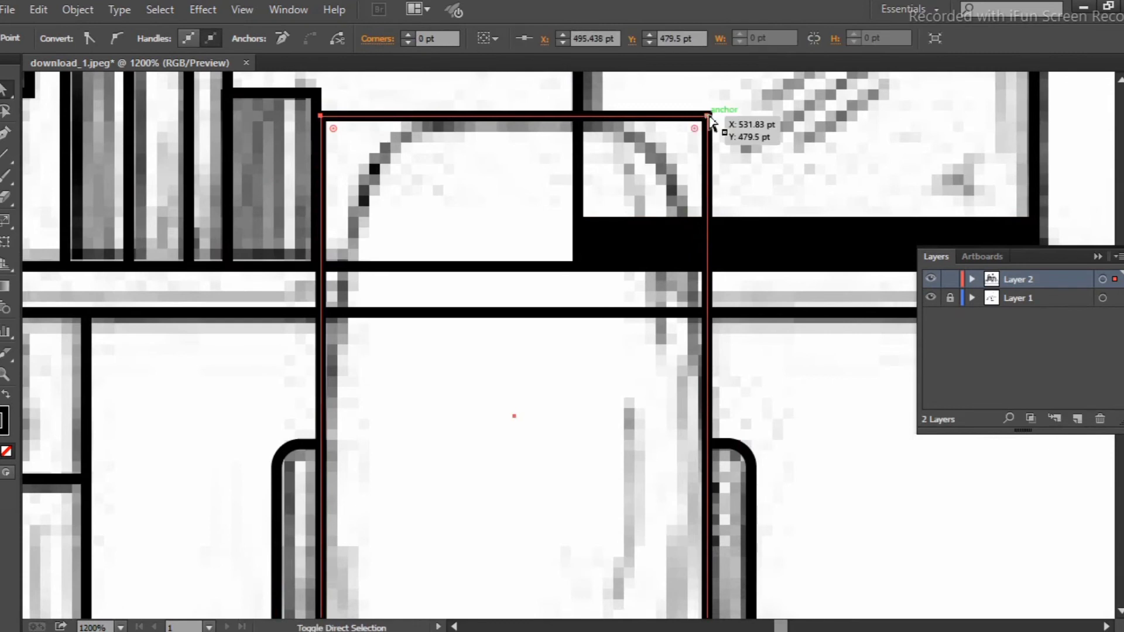
drag(702, 138, 481, 191)
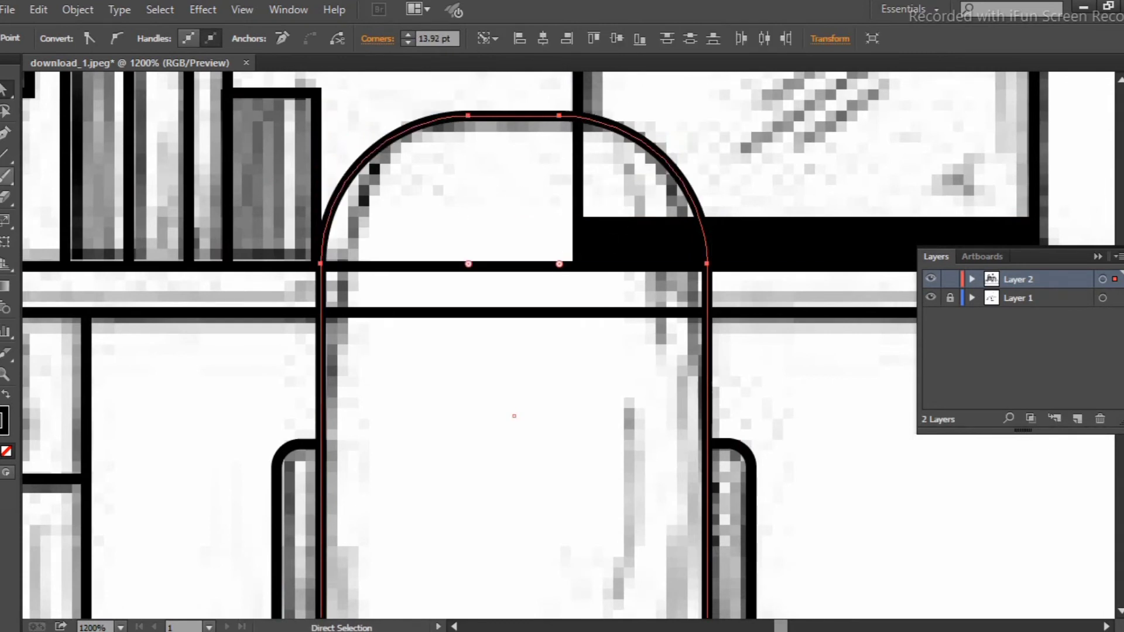
click(321, 263)
click(510, 321)
key(ctrl+minus)
key(ctrl+minus)
key(ctrl+minus)
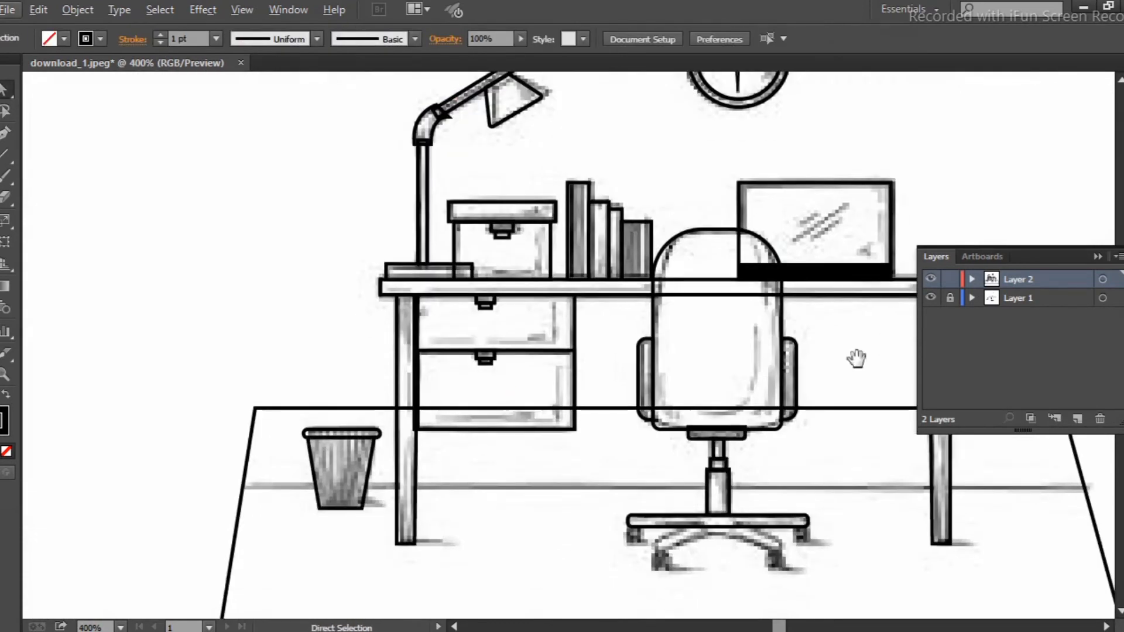
key(ctrl+minus)
key(ctrl+minus)
Step: Toggle the sketch layer off and on to check the outlines
click(930, 299)
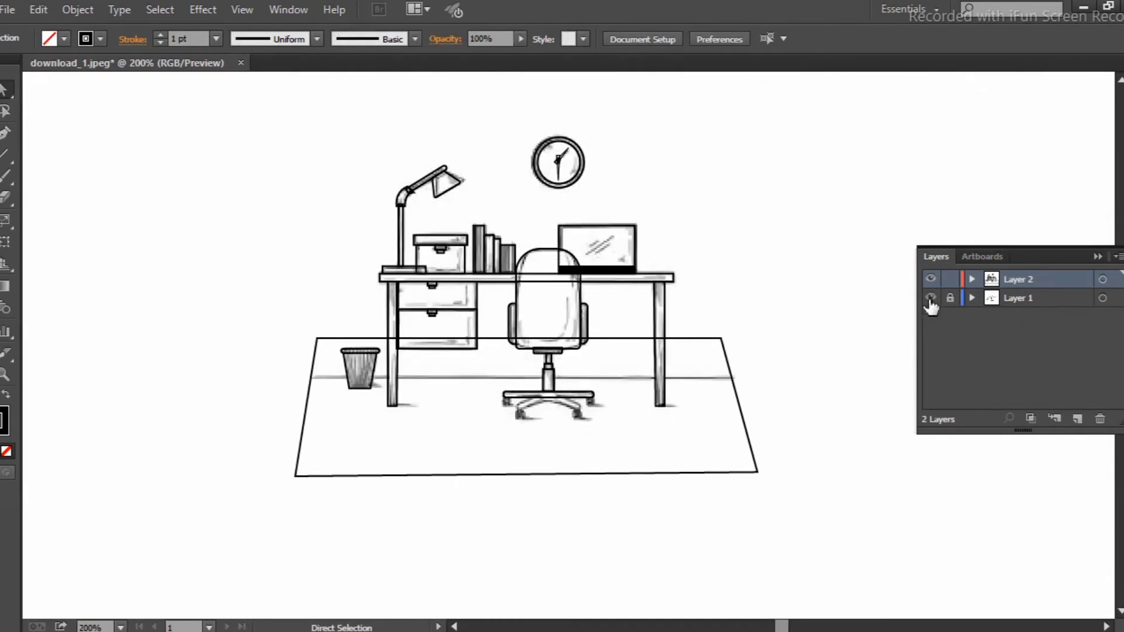
click(931, 300)
click(930, 298)
scroll(534, 365, up, 5)
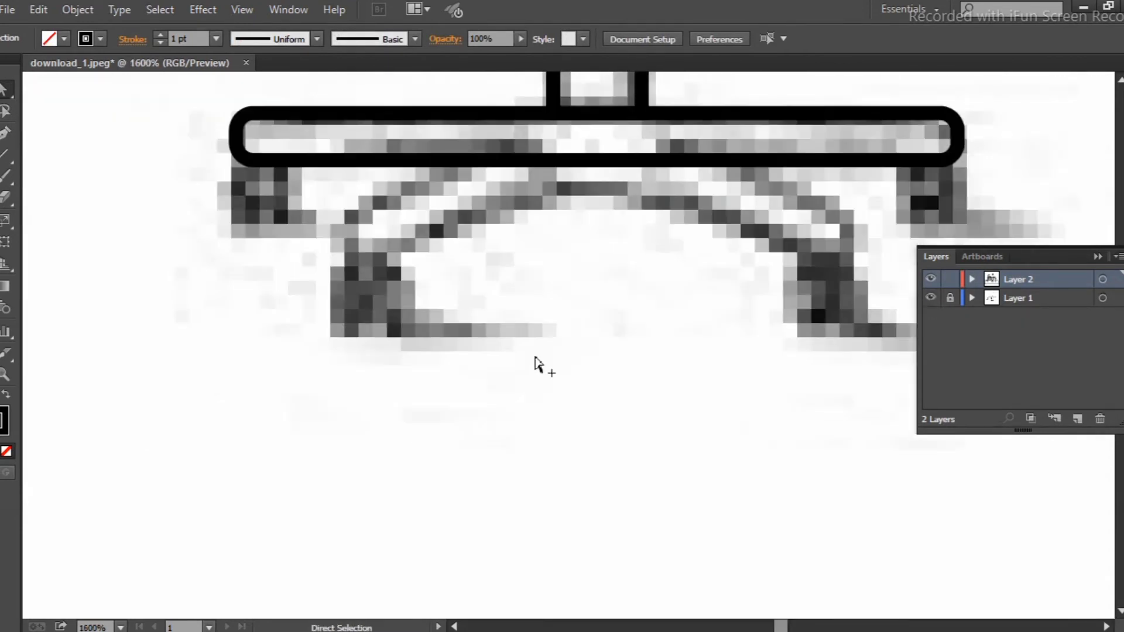
scroll(535, 364, up, 2)
Step: Draw a pair of narrow ellipses as the first caster's wheels
drag(5, 175, 29, 220)
click(30, 216)
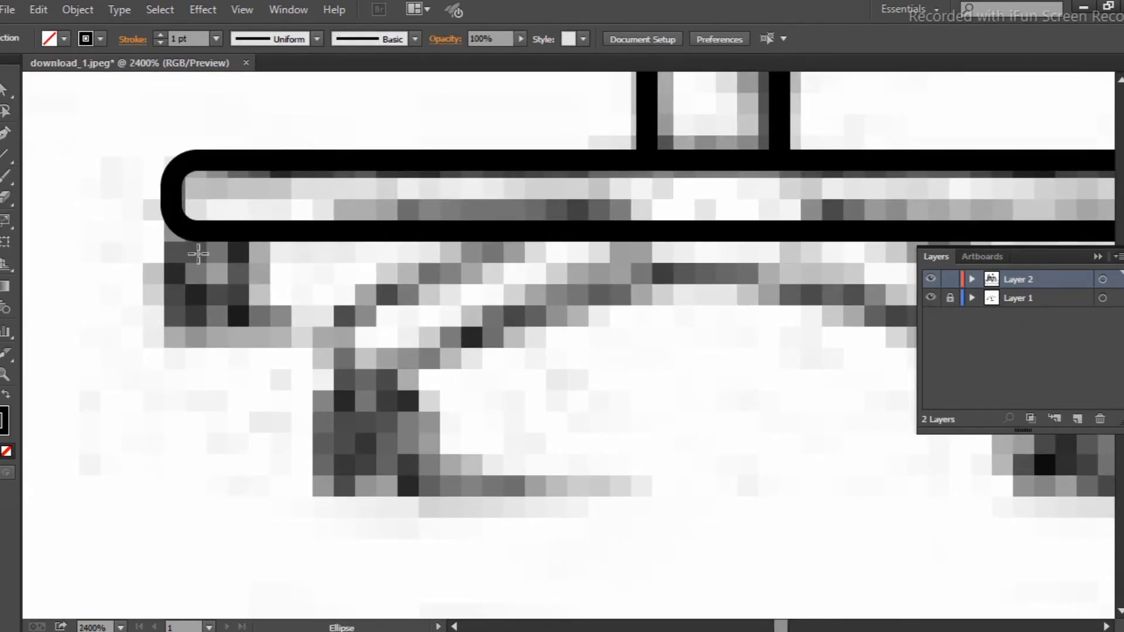
mouse_move(206, 337)
mouse_down()
mouse_move(226, 342)
mouse_move(260, 313)
mouse_up()
click(145, 337)
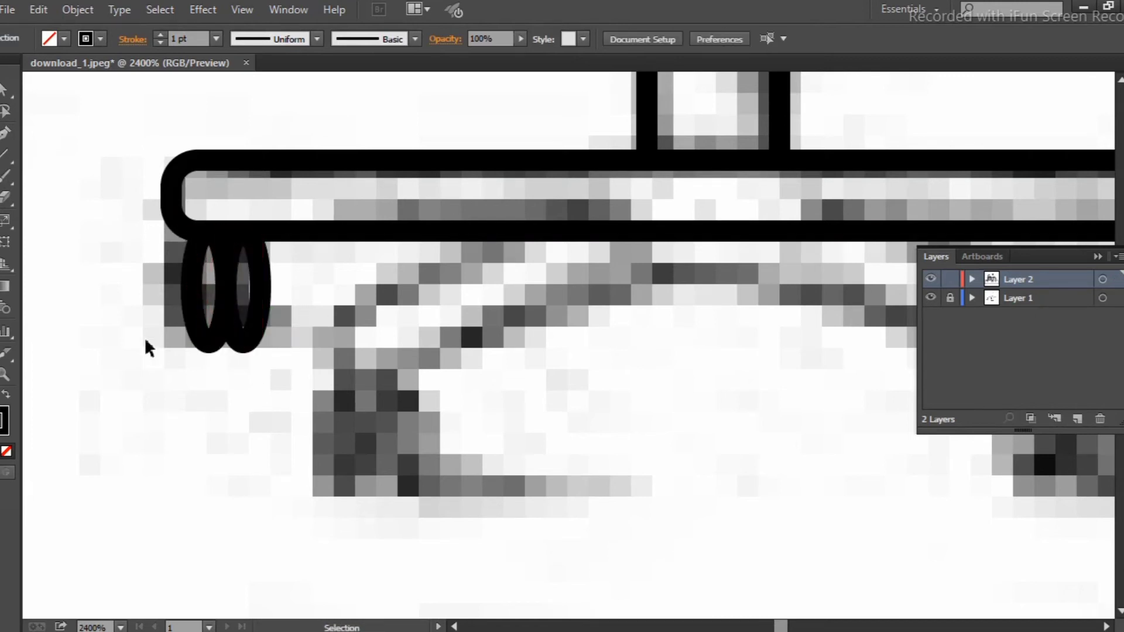
click(224, 287)
drag(230, 319, 240, 320)
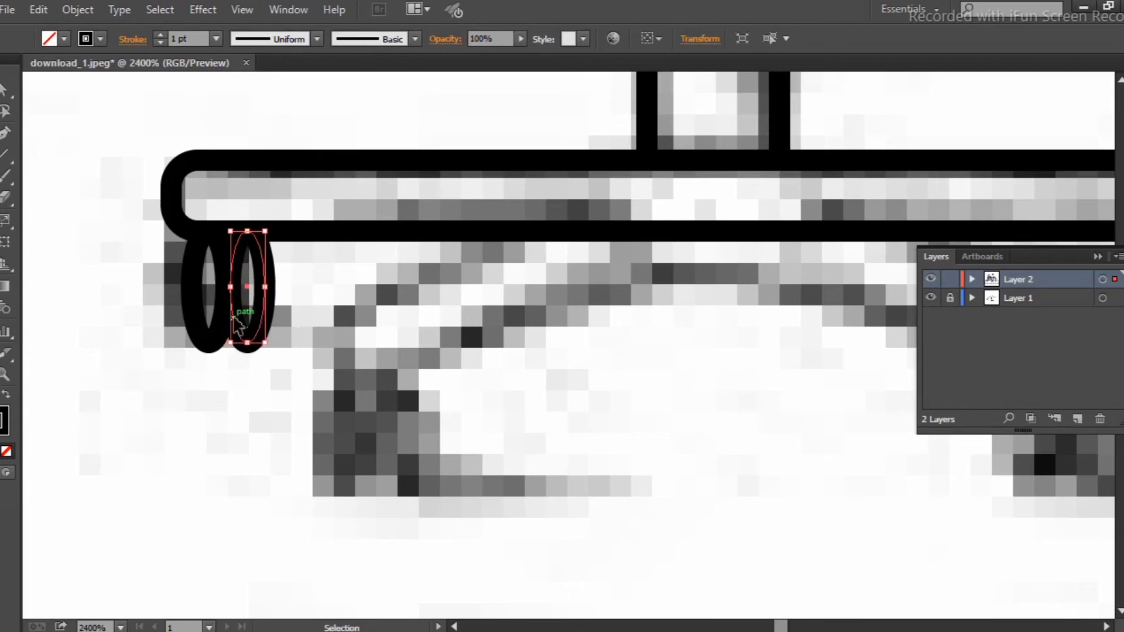
click(236, 394)
Step: Copy the wheel pair onto each of the remaining casters
drag(184, 297, 354, 465)
mouse_move(469, 497)
mouse_down()
mouse_move(243, 327)
mouse_move(843, 319)
mouse_up()
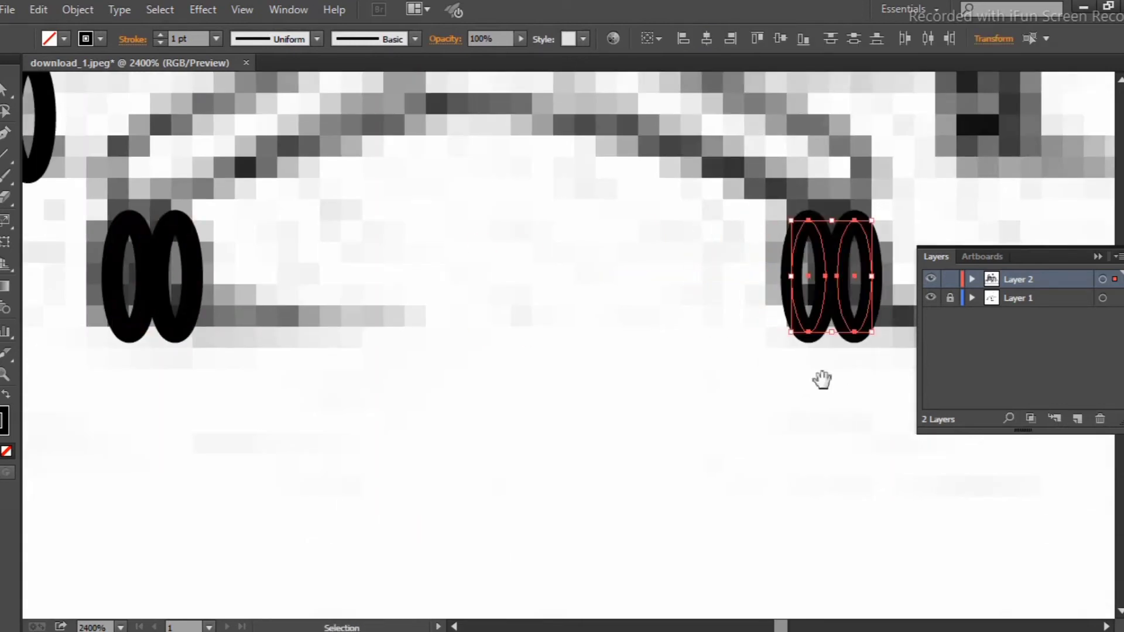
scroll(588, 384, up, 3)
drag(831, 439, 87, 328)
mouse_move(139, 374)
mouse_down()
mouse_move(512, 375)
mouse_move(1115, 501)
mouse_move(650, 337)
mouse_up()
click(565, 385)
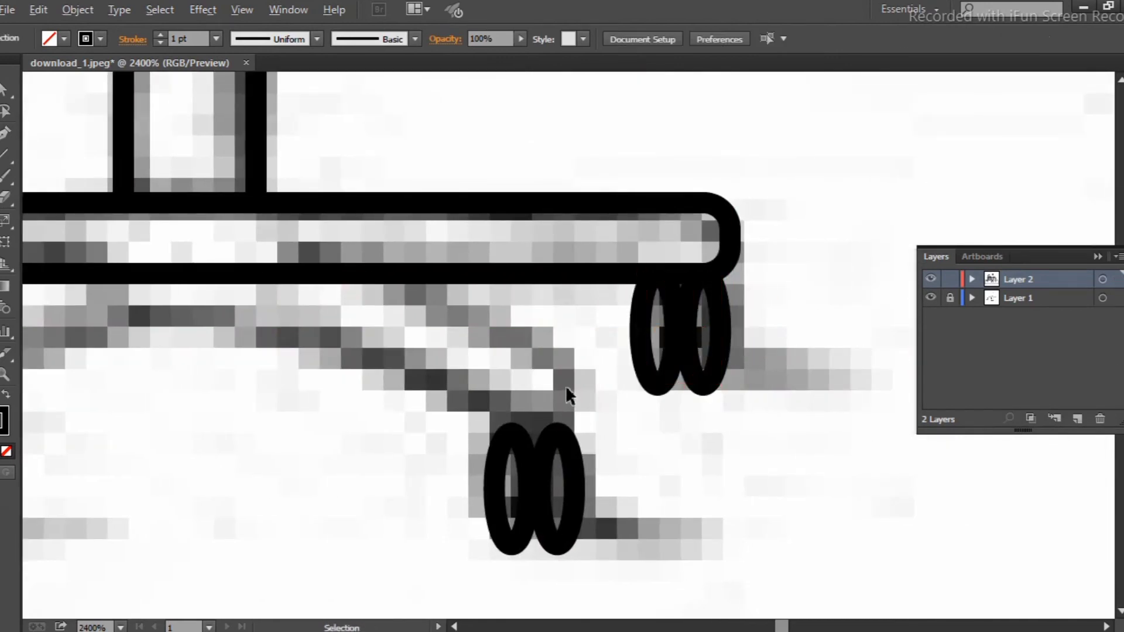
scroll(566, 386, down, 1)
scroll(573, 404, down, 1)
Step: Trace one curved half of the chair base with the Pen tool
key(p)
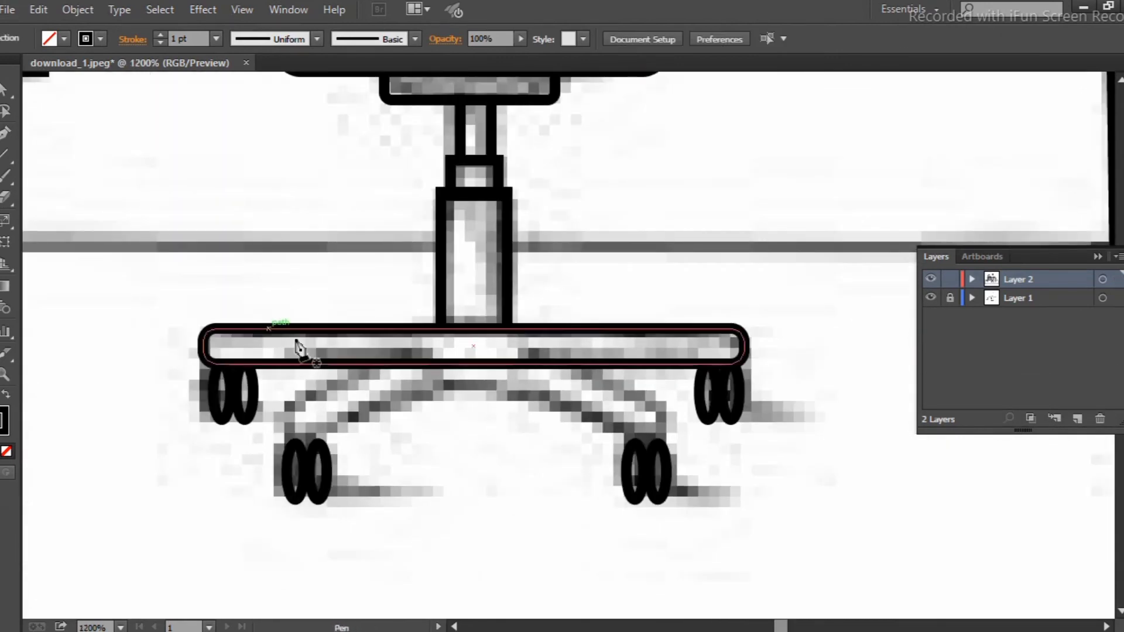
click(346, 420)
drag(296, 404, 357, 334)
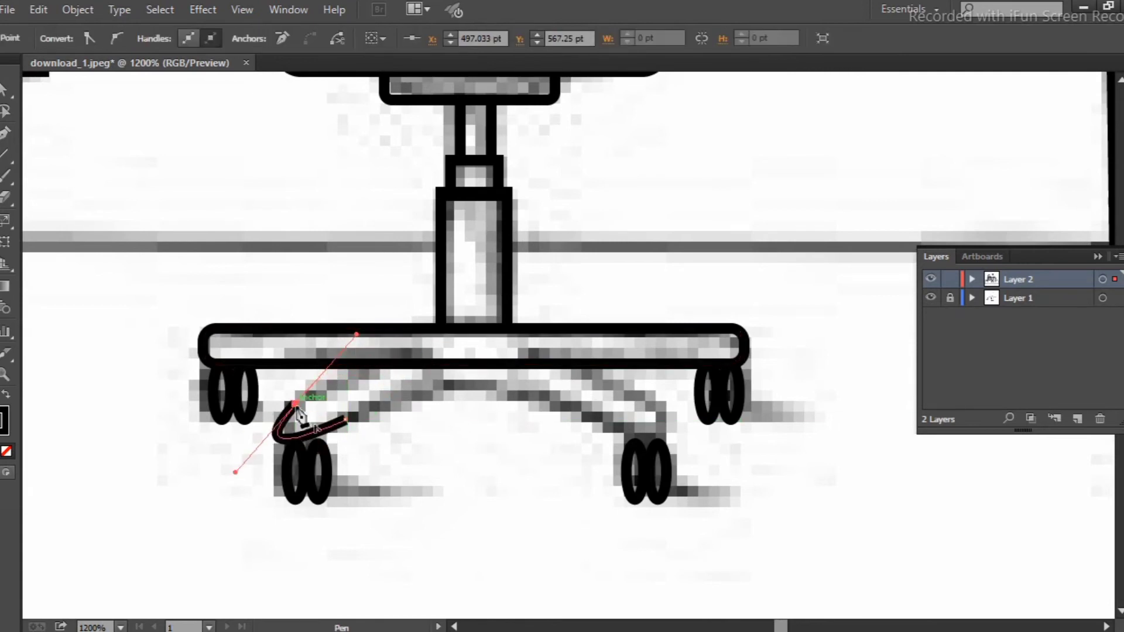
drag(474, 364, 477, 400)
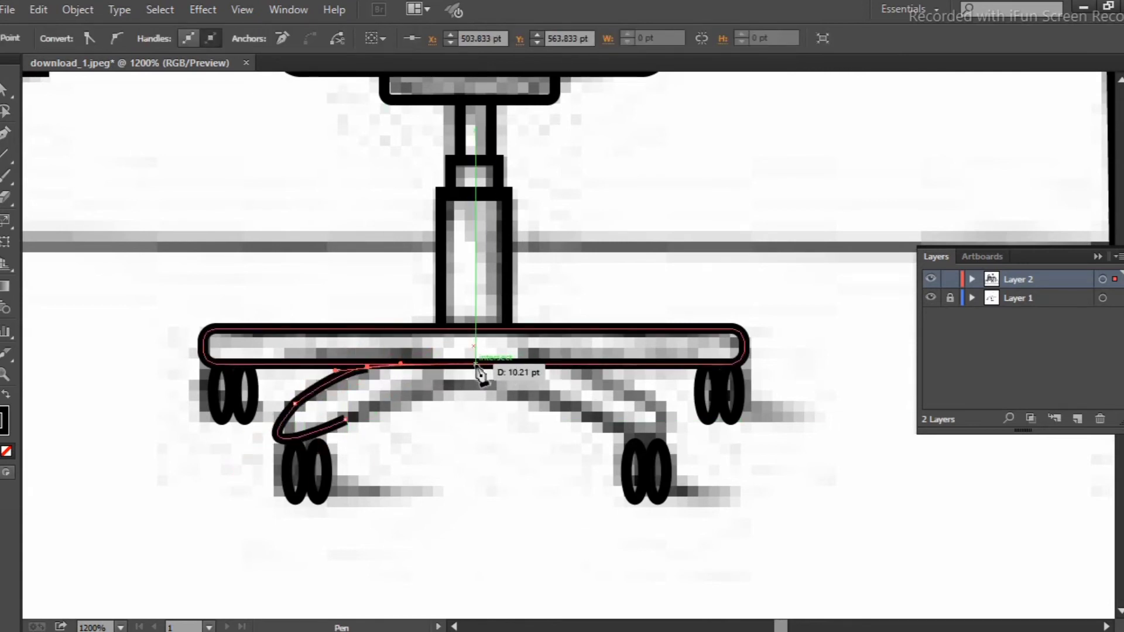
click(474, 386)
drag(347, 421, 302, 450)
Step: Reflect a copy of the base half to the right and merge both halves with Shape Builder
right_click(375, 412)
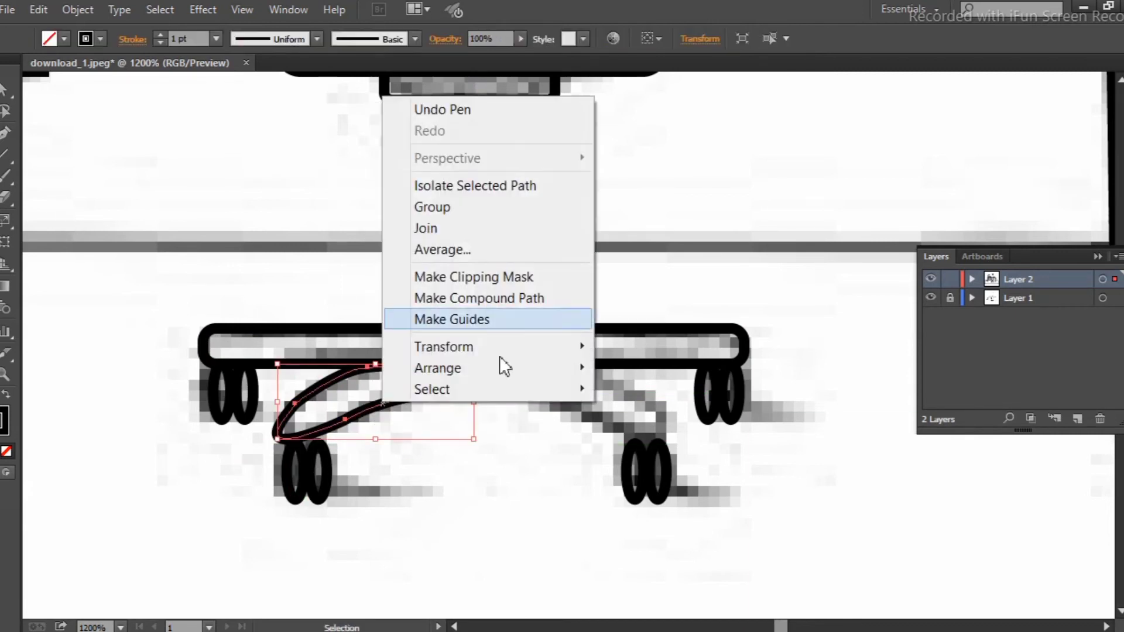
click(657, 414)
drag(510, 403, 648, 404)
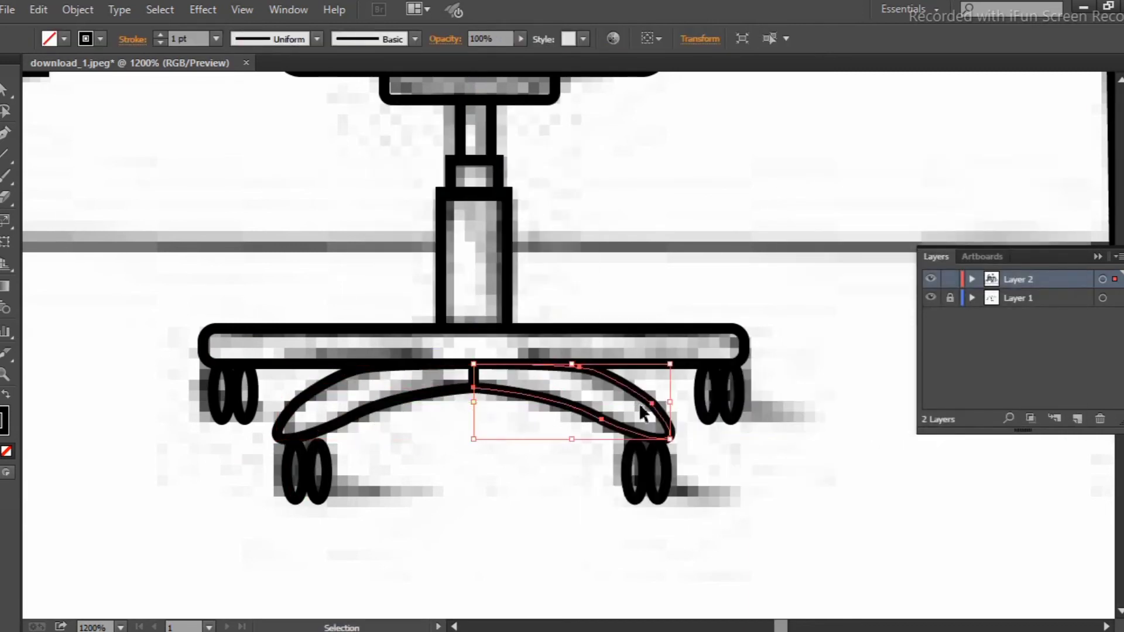
scroll(508, 483, up, 2)
key(ctrl+plus)
key(shift+m)
drag(234, 445, 534, 447)
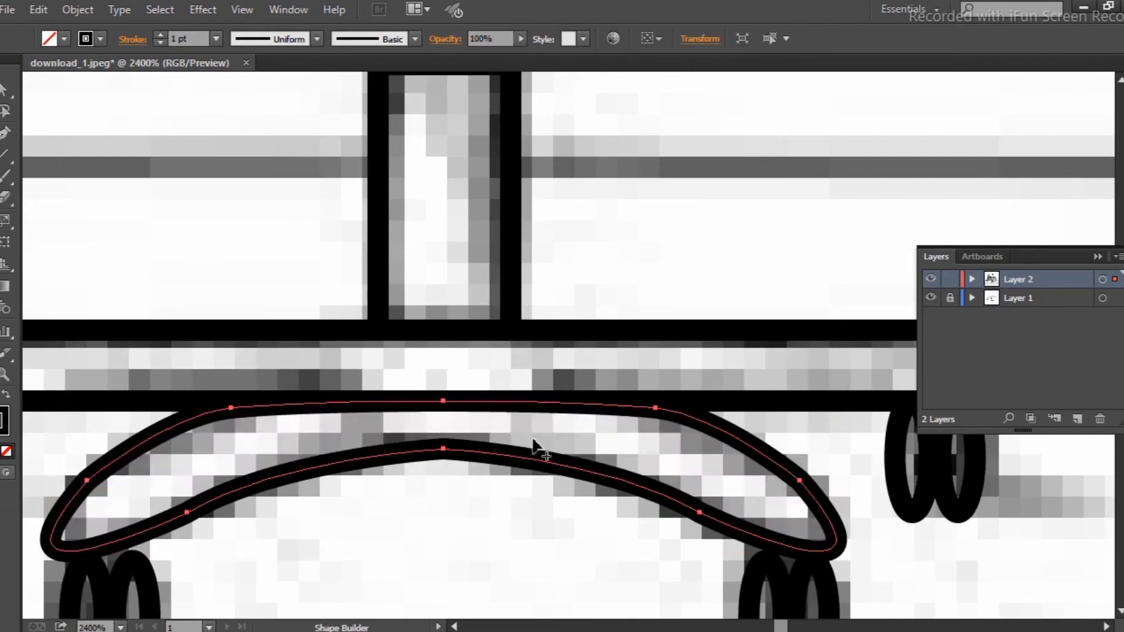
key(ctrl+minus)
key(ctrl+minus)
key(ctrl+minus)
key(ctrl+minus)
key(ctrl+minus)
key(ctrl+minus)
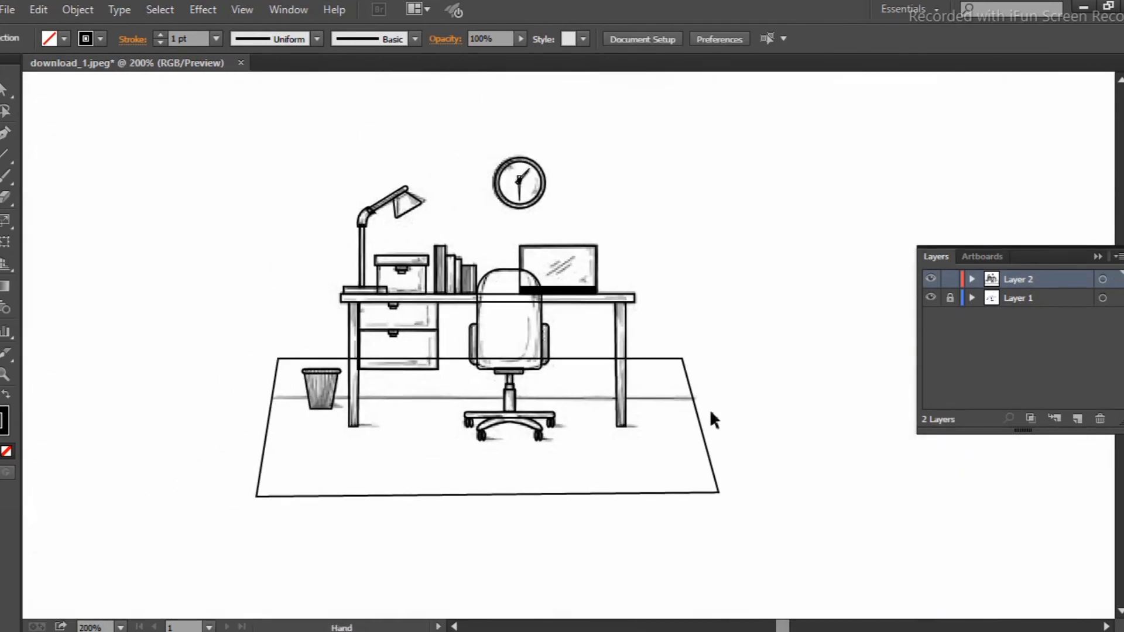
Step: Toggle the sketch layer to compare the chair base outlines
click(931, 297)
scroll(539, 455, up, 4)
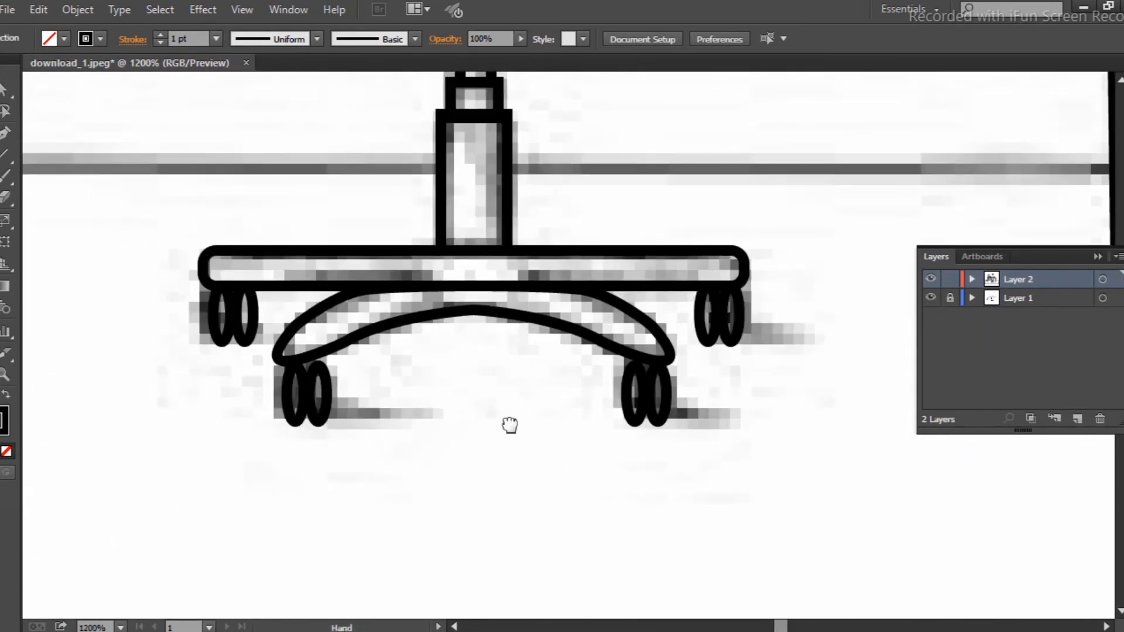
scroll(510, 421, down, 1)
scroll(488, 426, down, 2)
scroll(571, 474, down, 1)
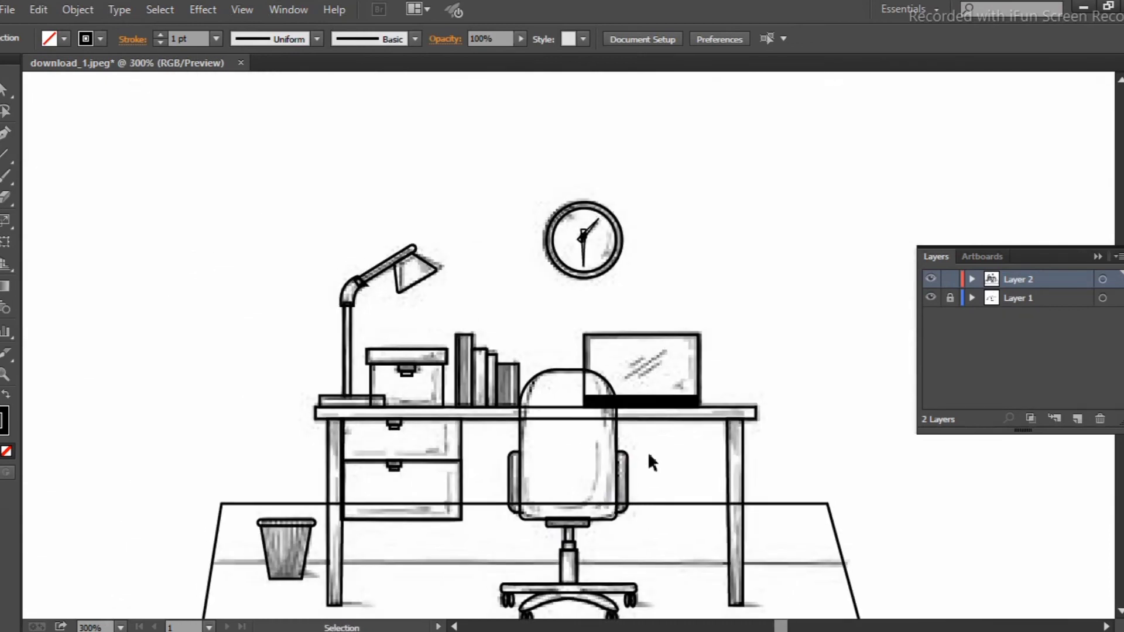
Step: Draw two glare lines on the laptop screen
key(p)
click(625, 370)
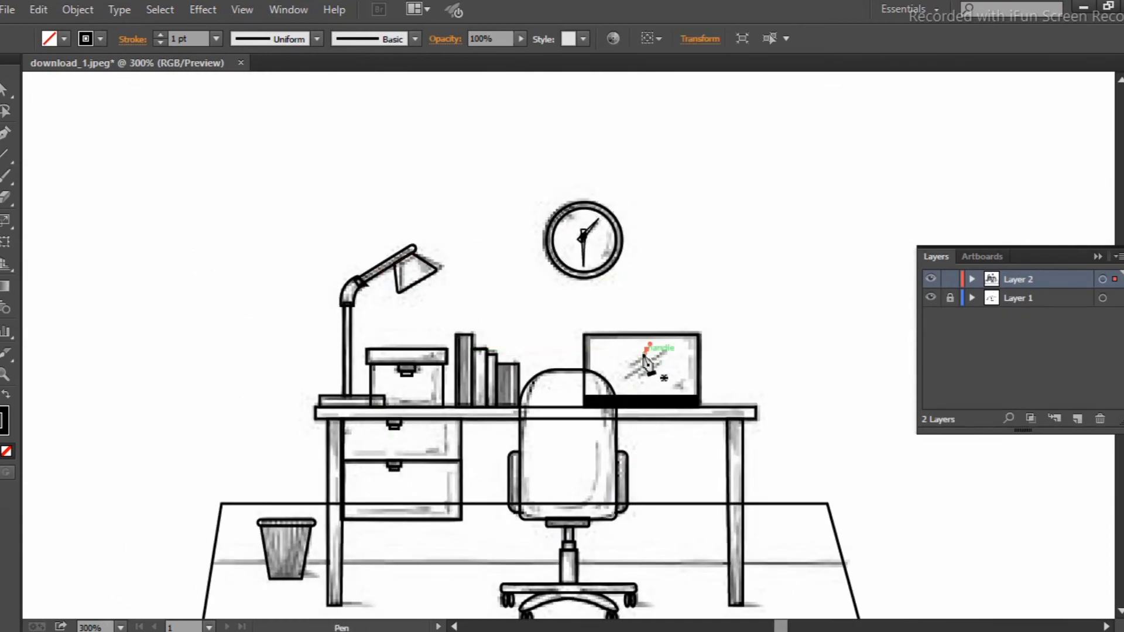
click(646, 351)
ctrl+click(638, 379)
click(669, 350)
click(623, 384)
ctrl+click(643, 371)
Step: Add detail lines on the lamp shade and the chair back
click(398, 264)
click(403, 291)
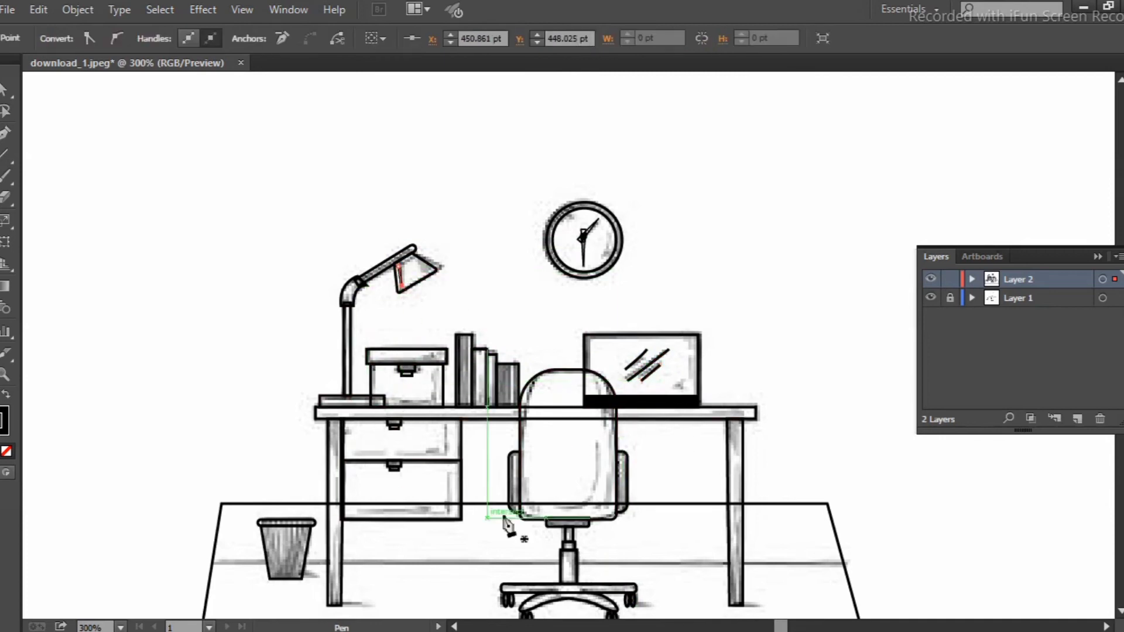
ctrl+click(507, 524)
click(602, 502)
click(598, 445)
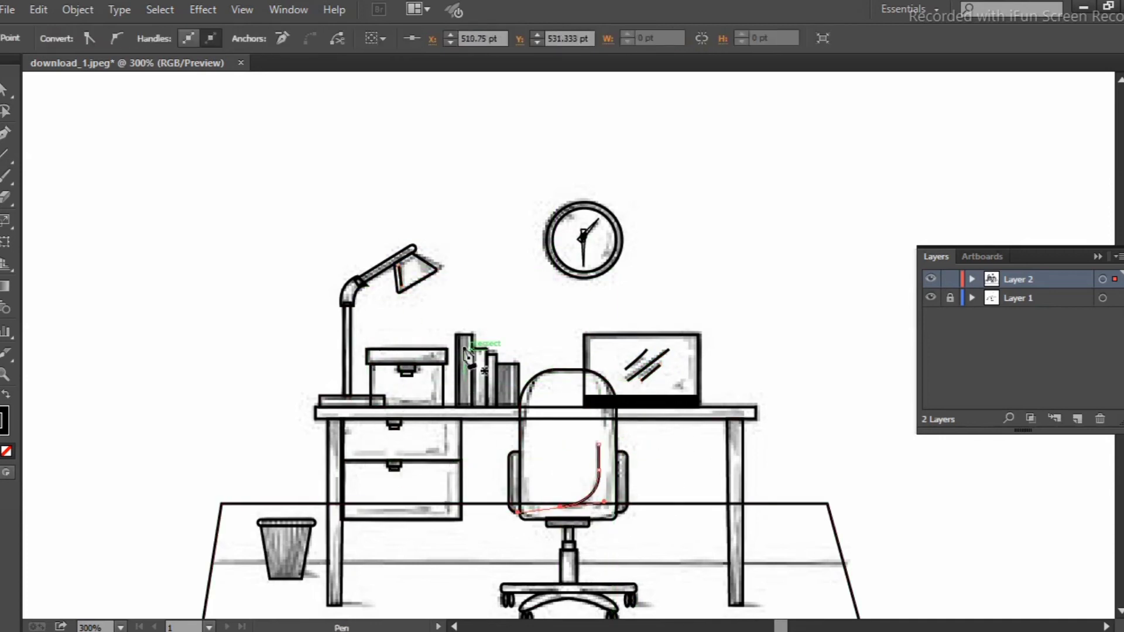
ctrl+click(468, 358)
Step: Trace a book spine line and outline the next book
click(479, 402)
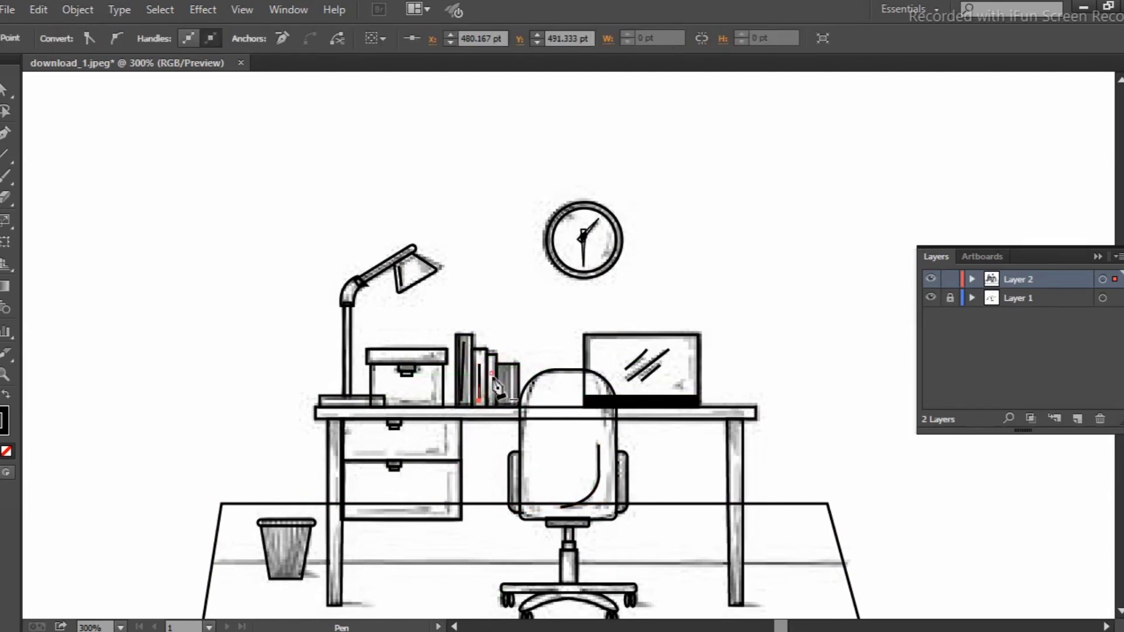
ctrl+click(526, 388)
click(512, 365)
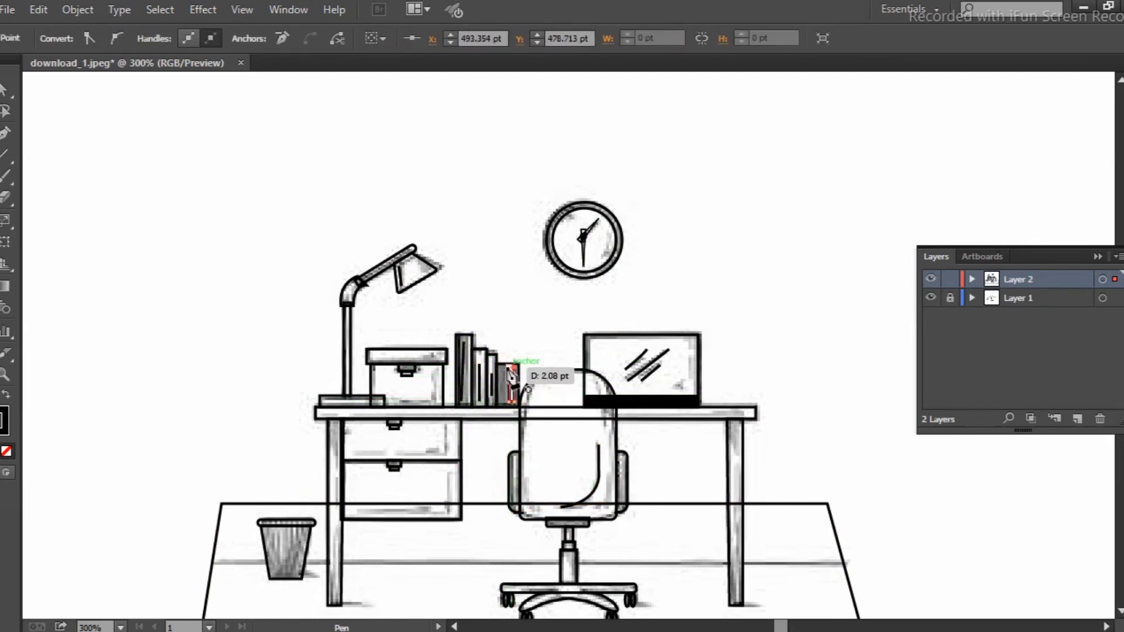
drag(510, 377, 502, 350)
Step: Trace L-shaped outlines for the top and bottom drawers
scroll(430, 201, down, 3)
ctrl+click(450, 357)
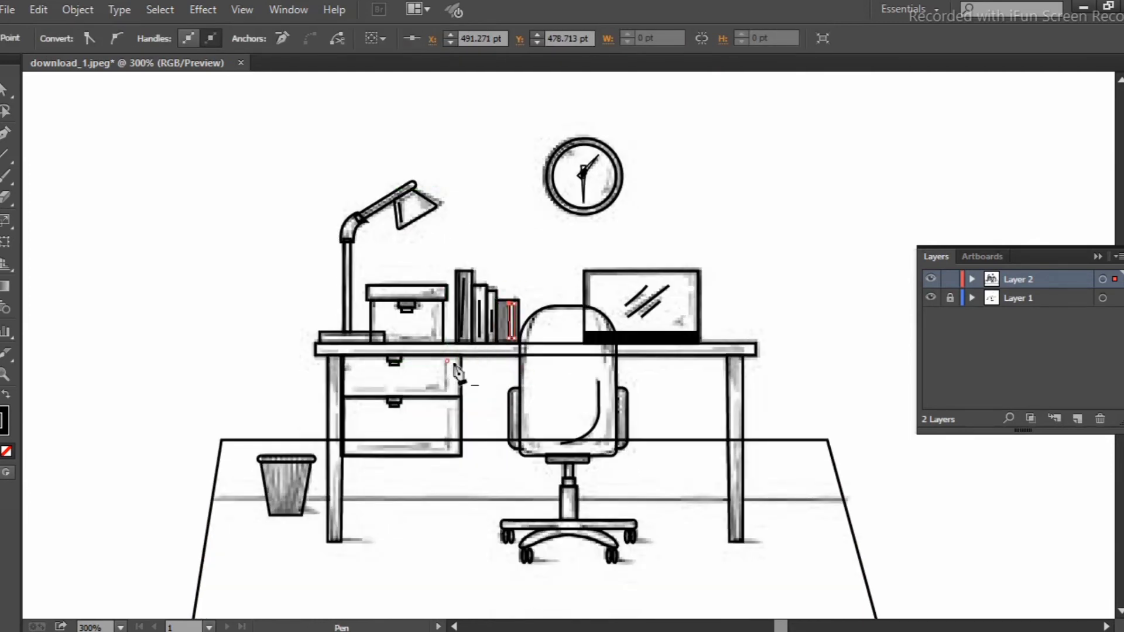
click(446, 388)
click(354, 388)
click(447, 411)
click(447, 448)
click(359, 447)
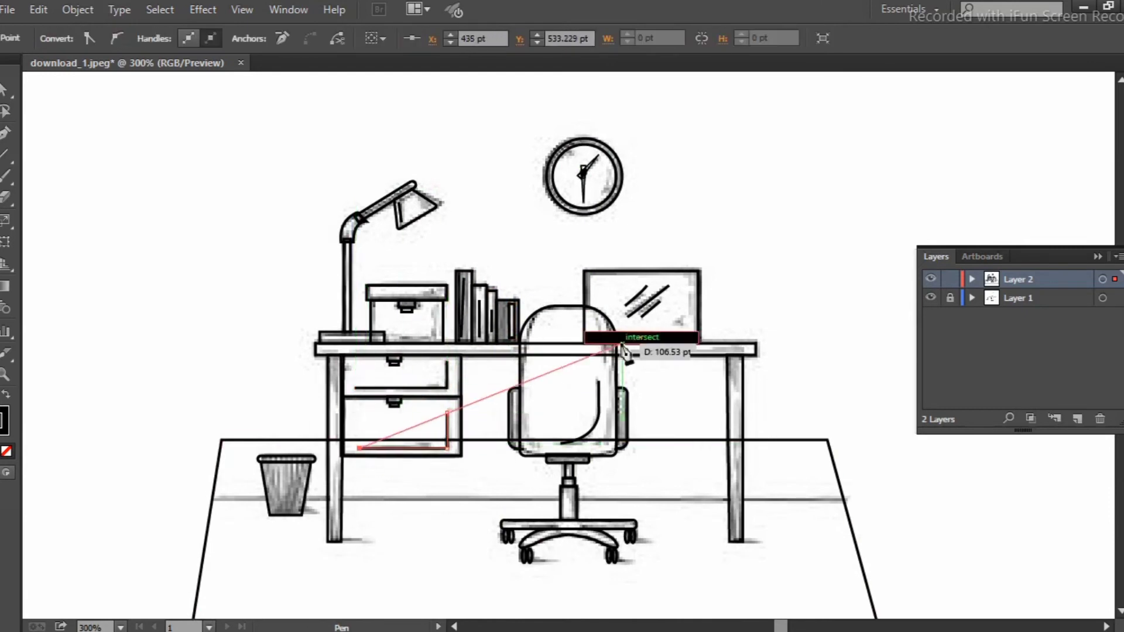
Step: Deselect the drawer path and zoom back in around the lamp and desk
key(ctrl+plus)
drag(336, 600, 351, 467)
ctrl+click(614, 471)
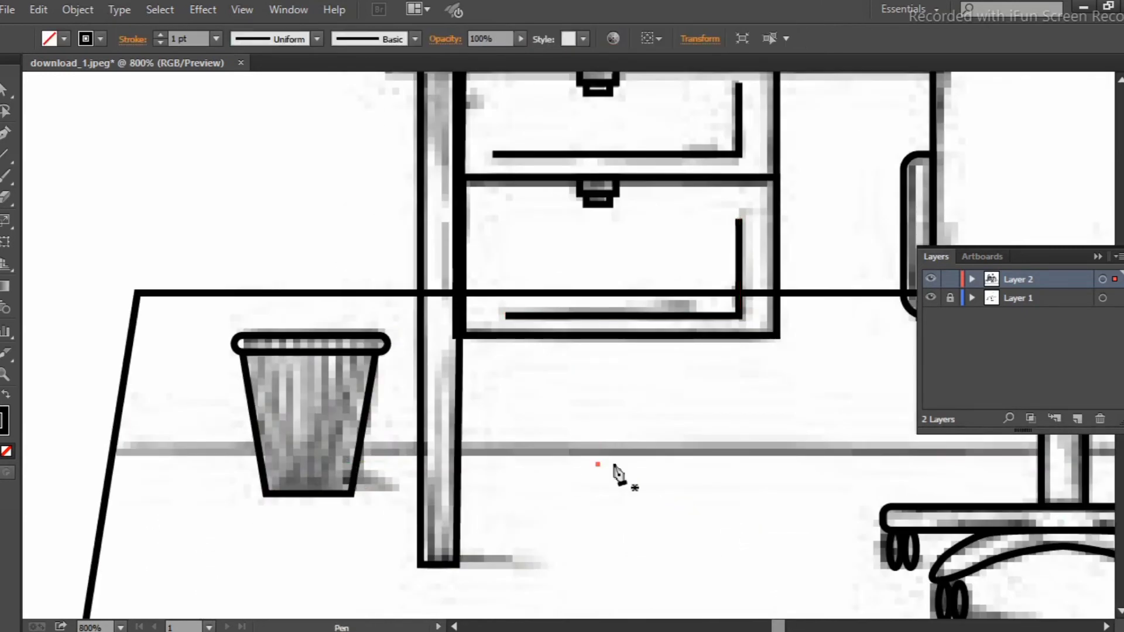
key(ctrl+minus)
key(ctrl+0)
key(ctrl+plus)
key(ctrl+plus)
key(ctrl+plus)
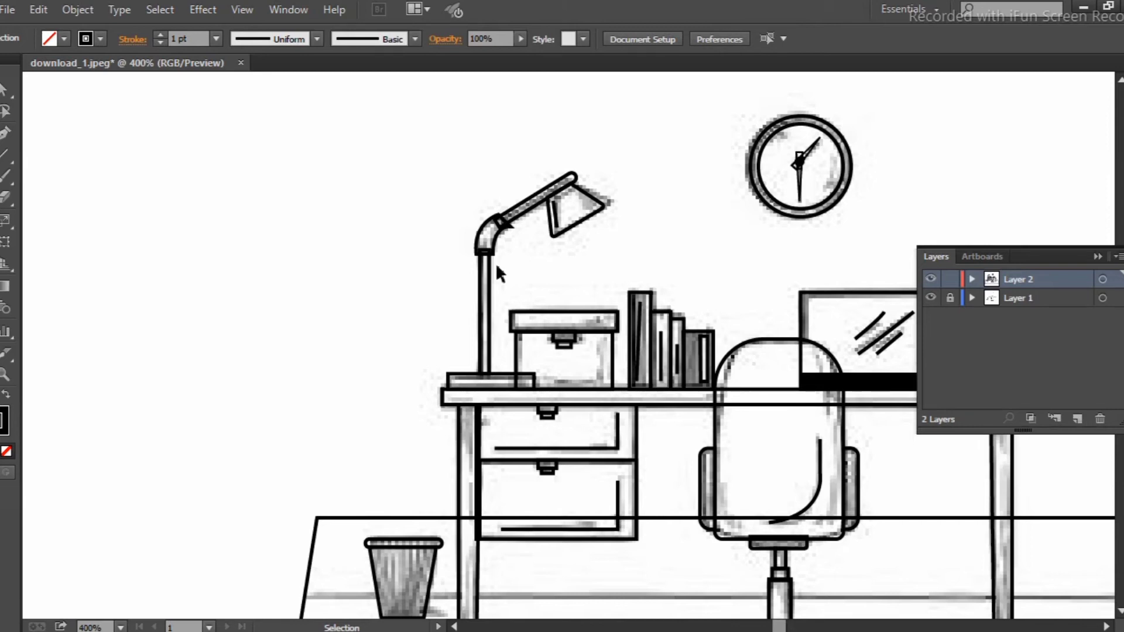
Step: Show the Color, Gradient and Swatches panels and fill the lamp arm dark navy
click(1104, 266)
click(288, 10)
click(404, 371)
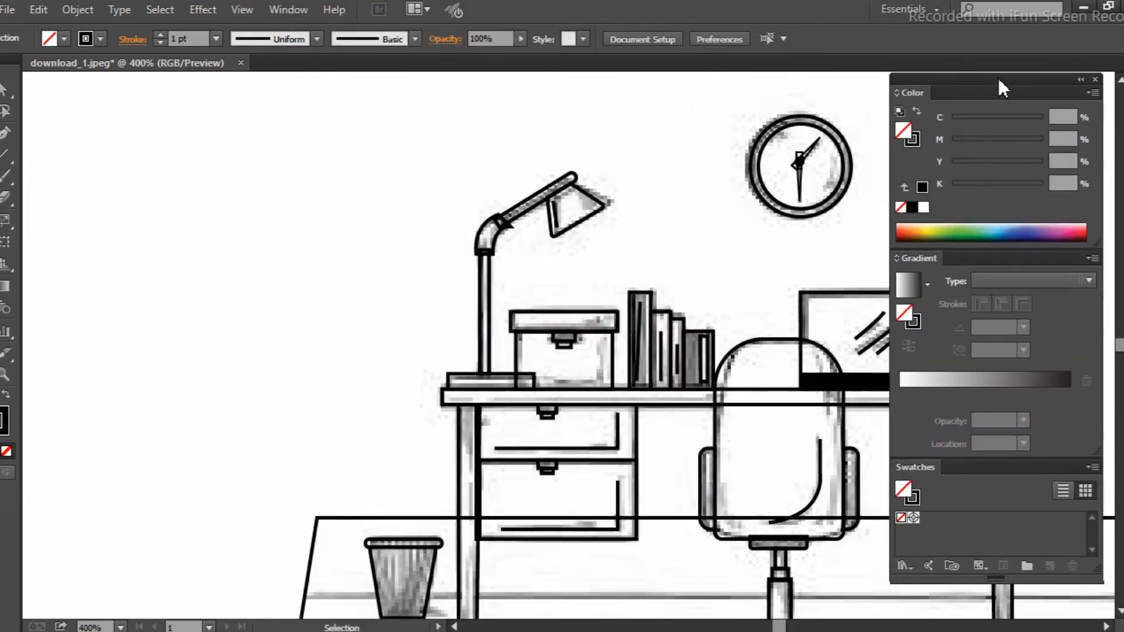
drag(522, 287, 524, 289)
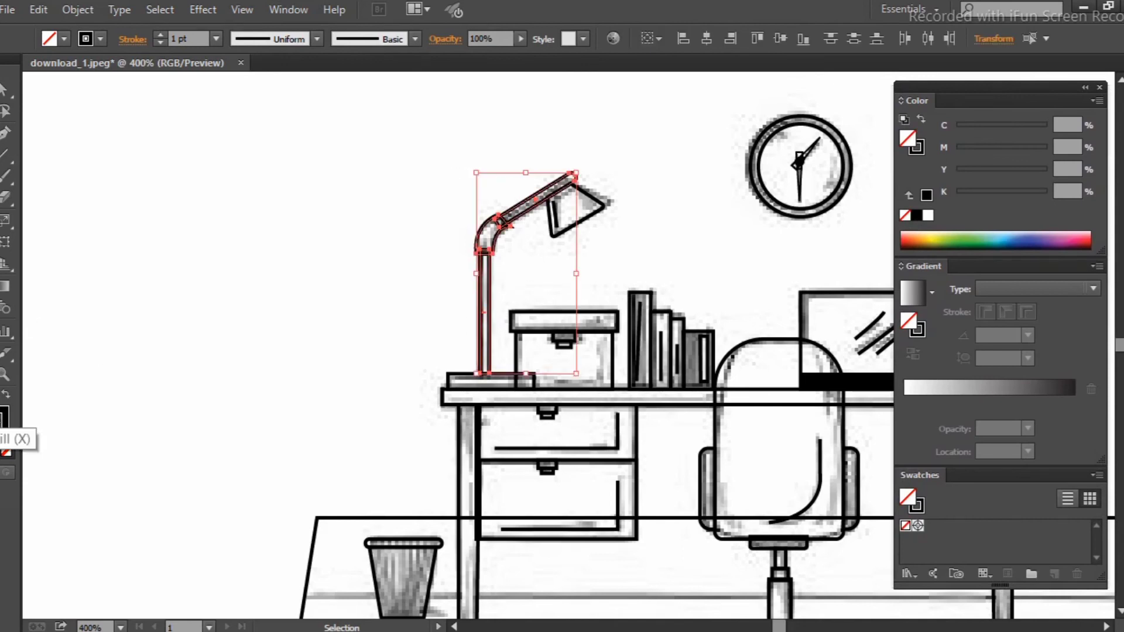
double_click(4, 419)
click(1033, 345)
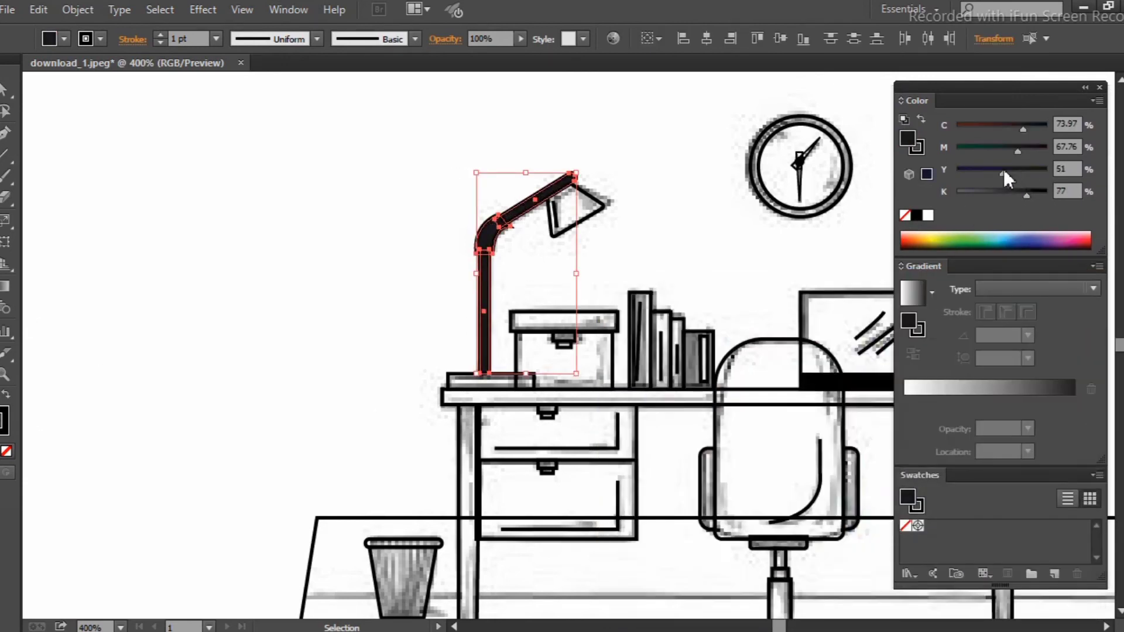
click(998, 146)
Step: Fill the lamp shade dark, ending on plain black
click(468, 248)
click(585, 225)
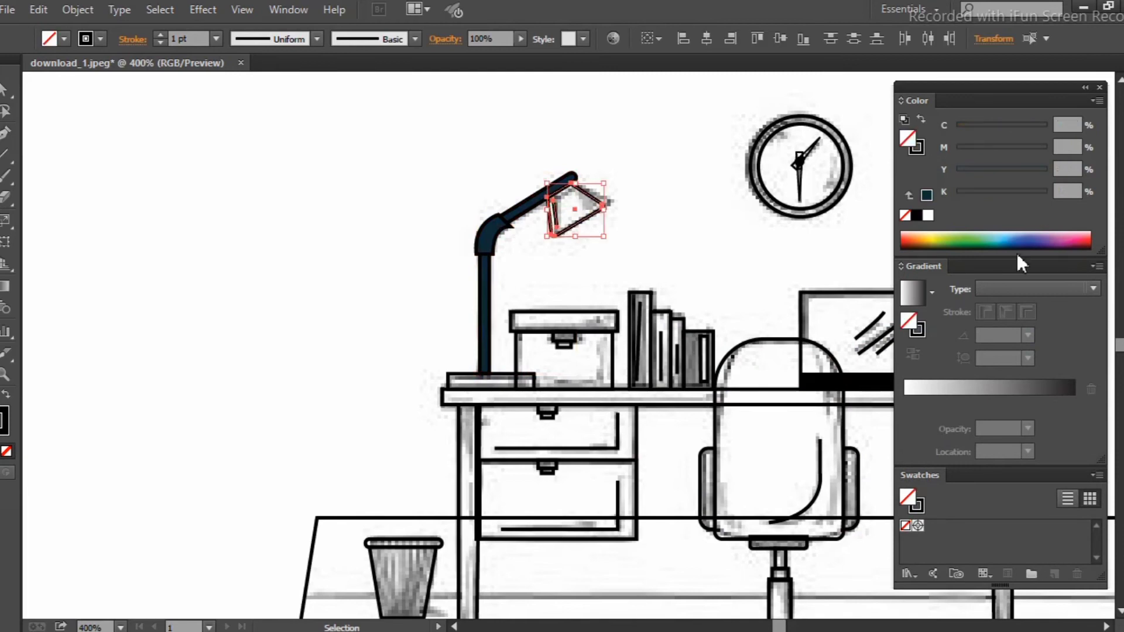
click(999, 146)
click(1037, 193)
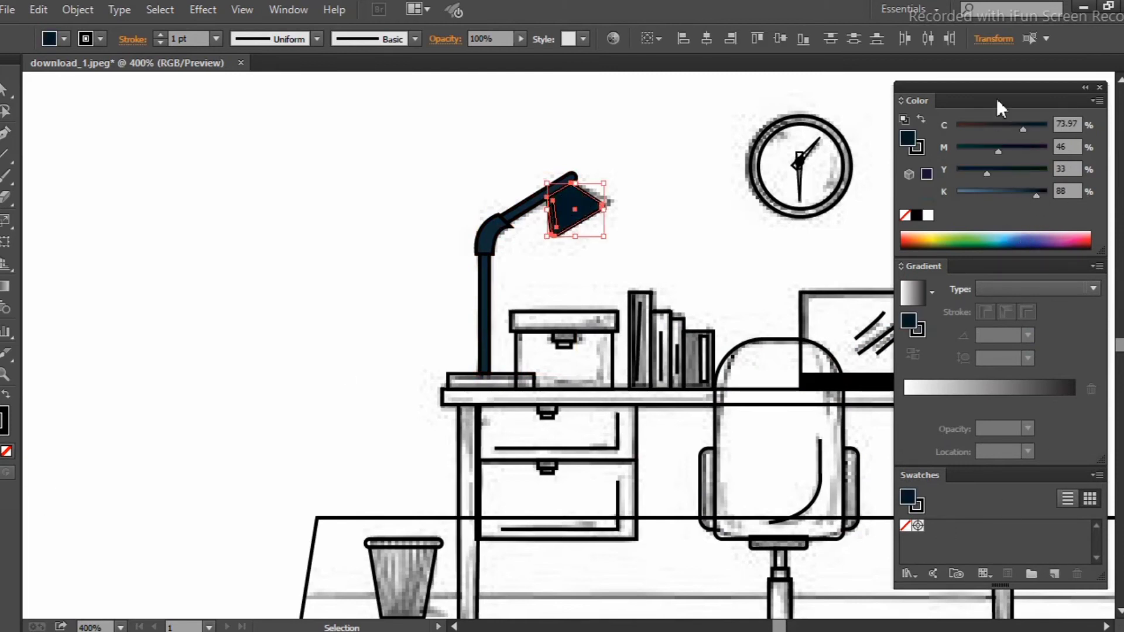
drag(996, 100, 988, 59)
click(1037, 128)
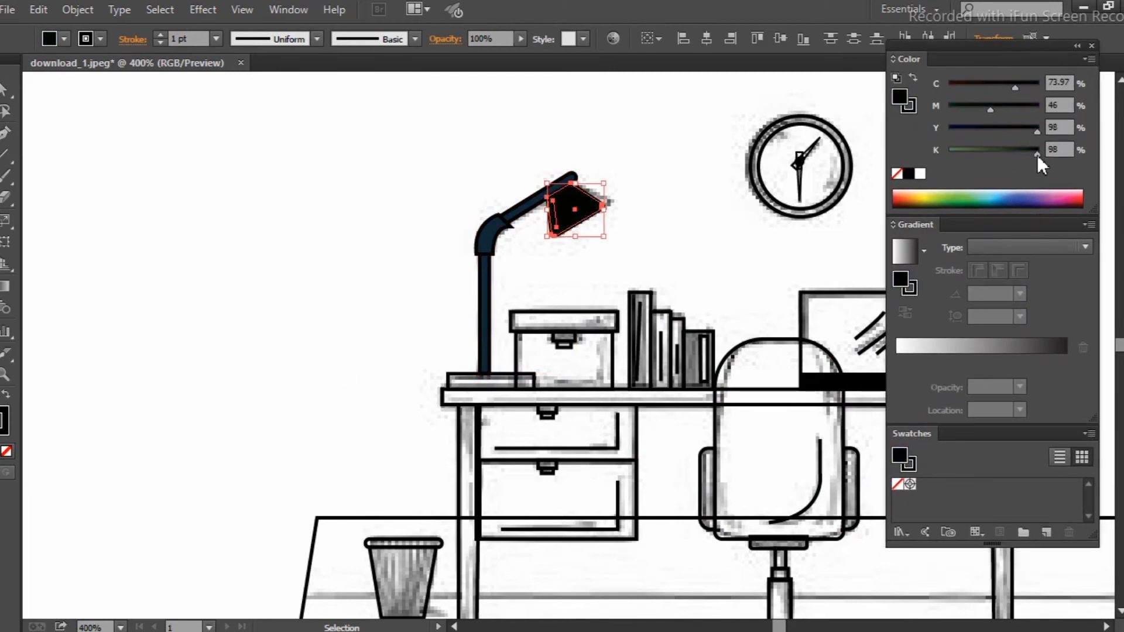
click(1032, 150)
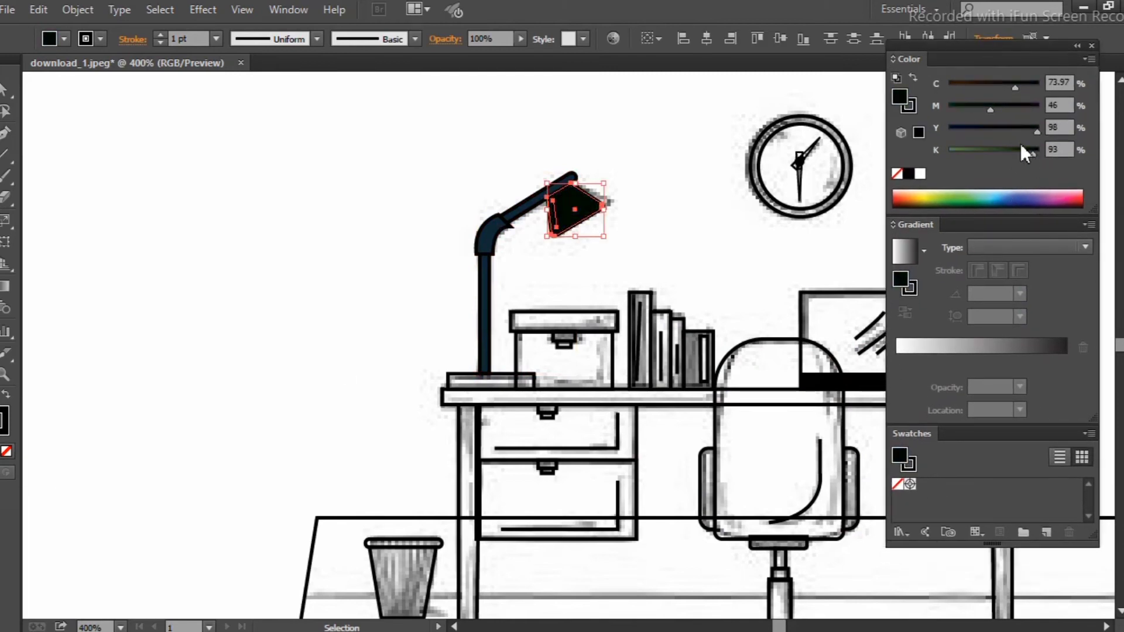
click(908, 174)
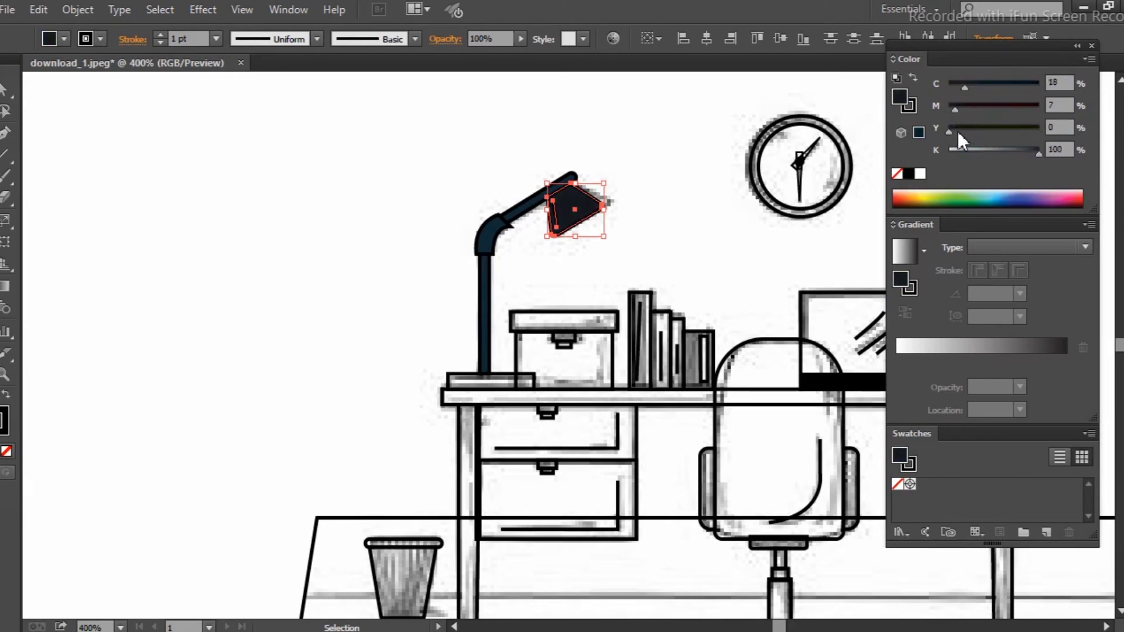
Step: Sample the navy onto the lamp base and make the clock face grey
click(397, 225)
click(456, 384)
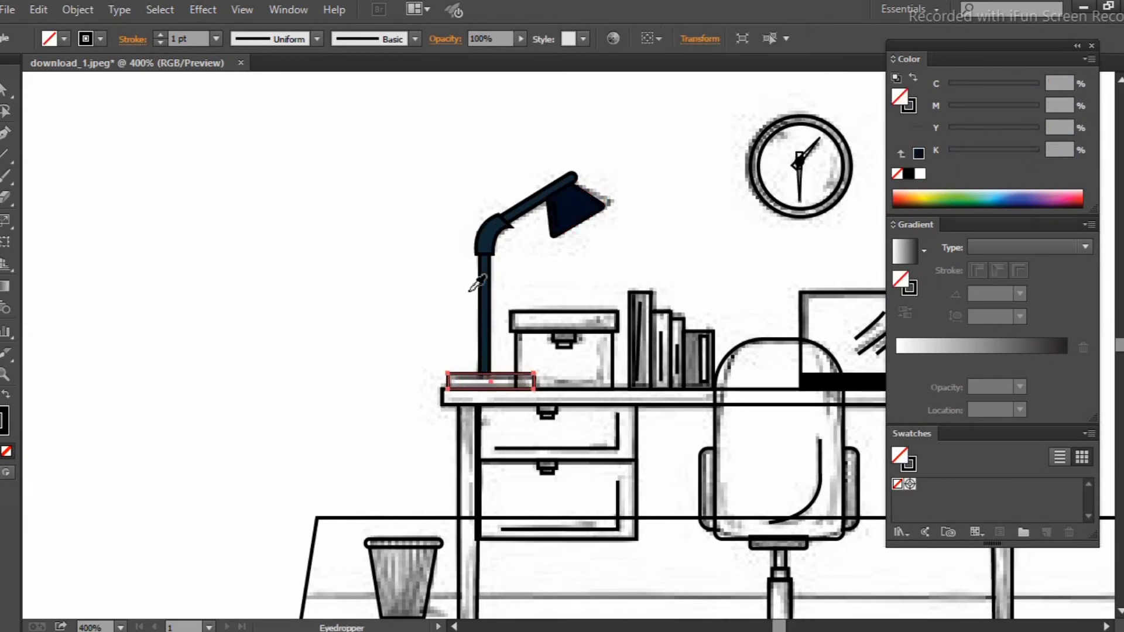
drag(861, 170, 552, 205)
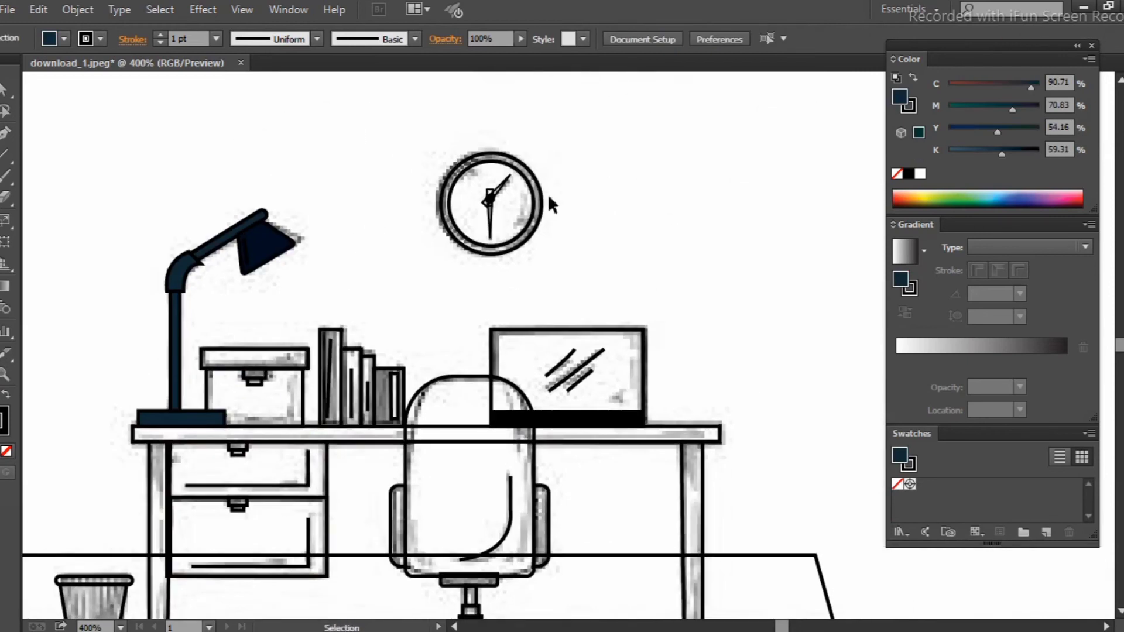
click(443, 216)
click(257, 243)
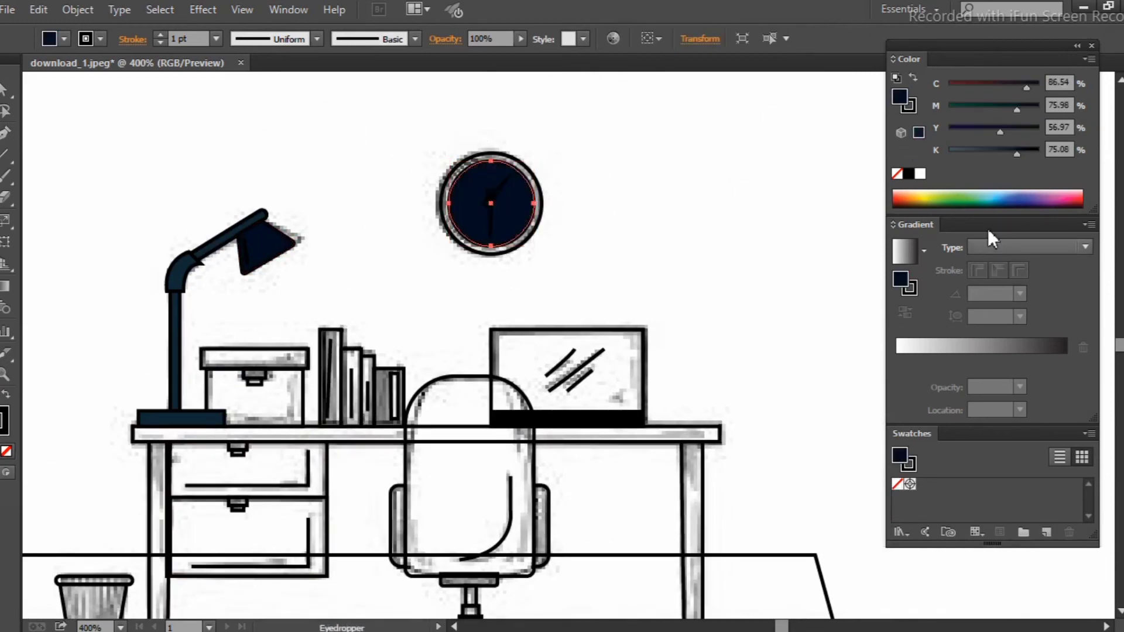
click(920, 174)
drag(948, 150, 1024, 150)
Step: Fill the clock's outer ring navy and the desktop rectangle dark
ctrl+click(495, 153)
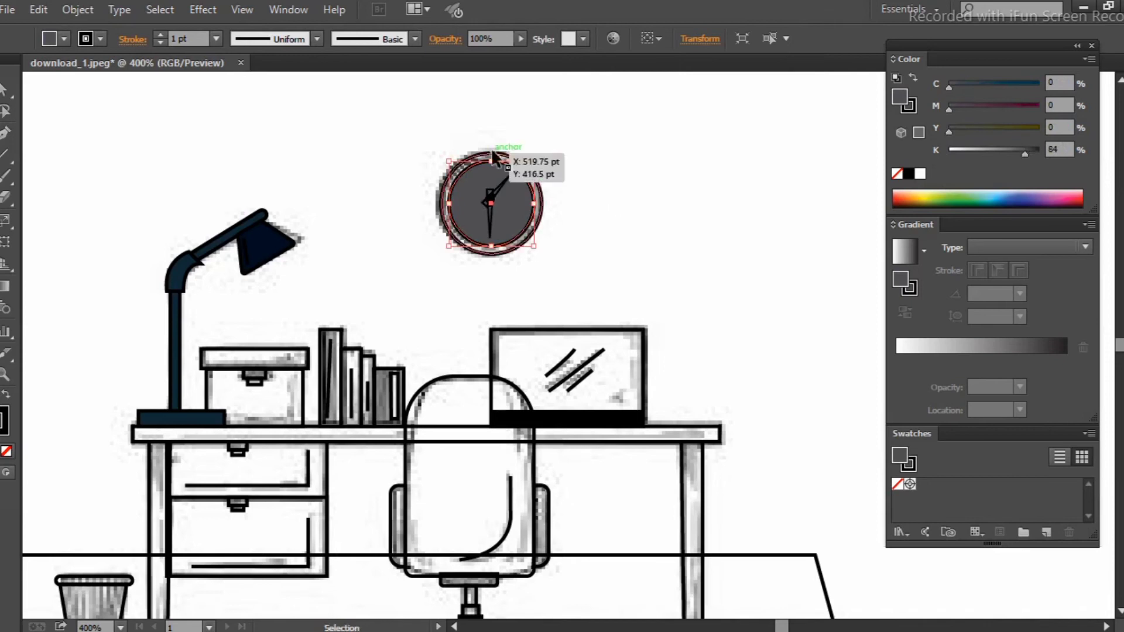
click(260, 243)
ctrl+click(434, 214)
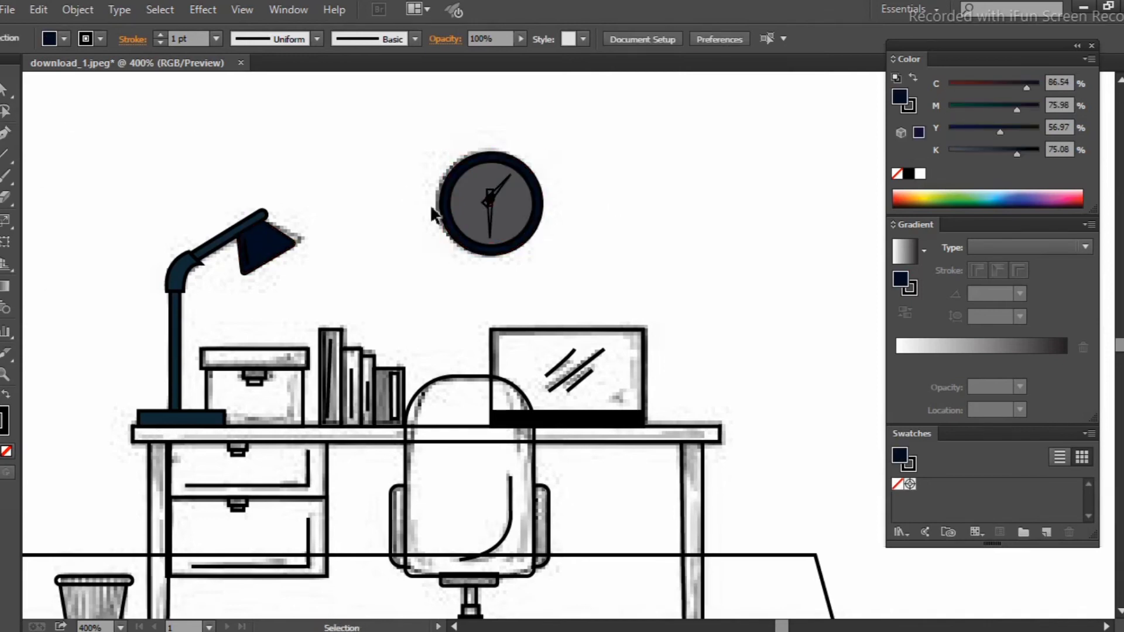
scroll(443, 237, down, 4)
click(305, 319)
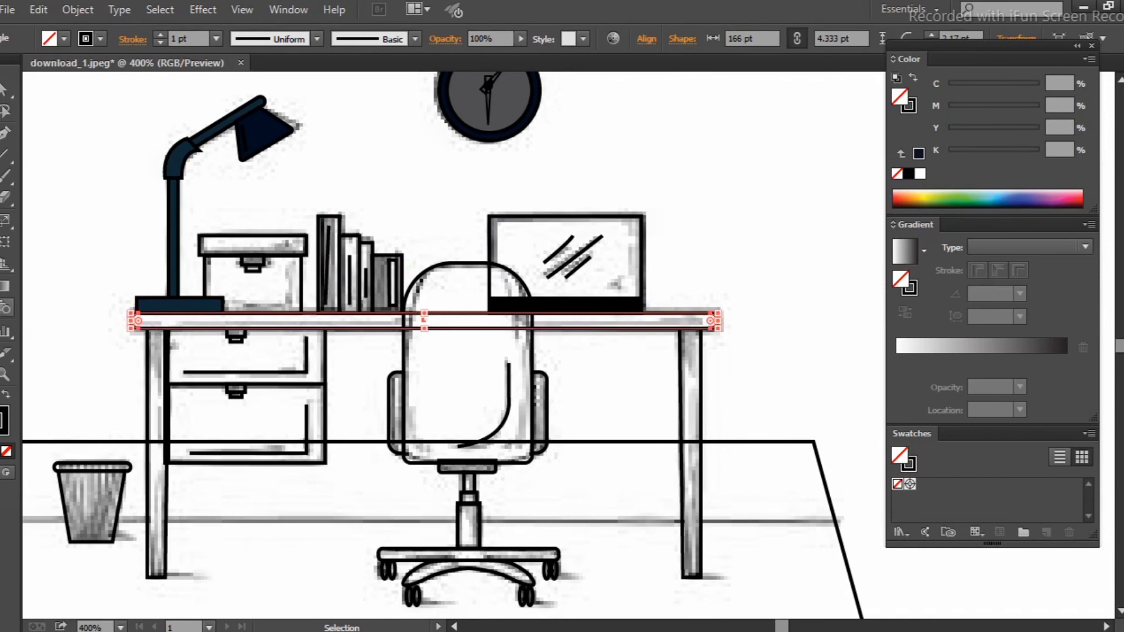
click(468, 108)
mouse_move(1002, 151)
mouse_down()
mouse_move(1016, 149)
mouse_move(1001, 150)
mouse_up()
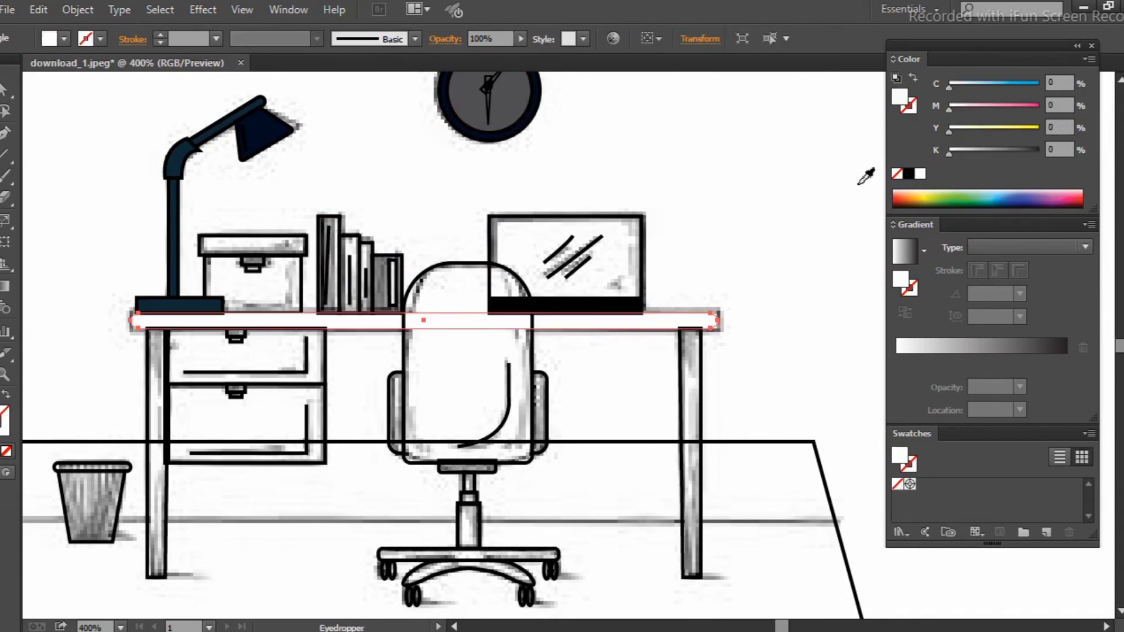
key(v)
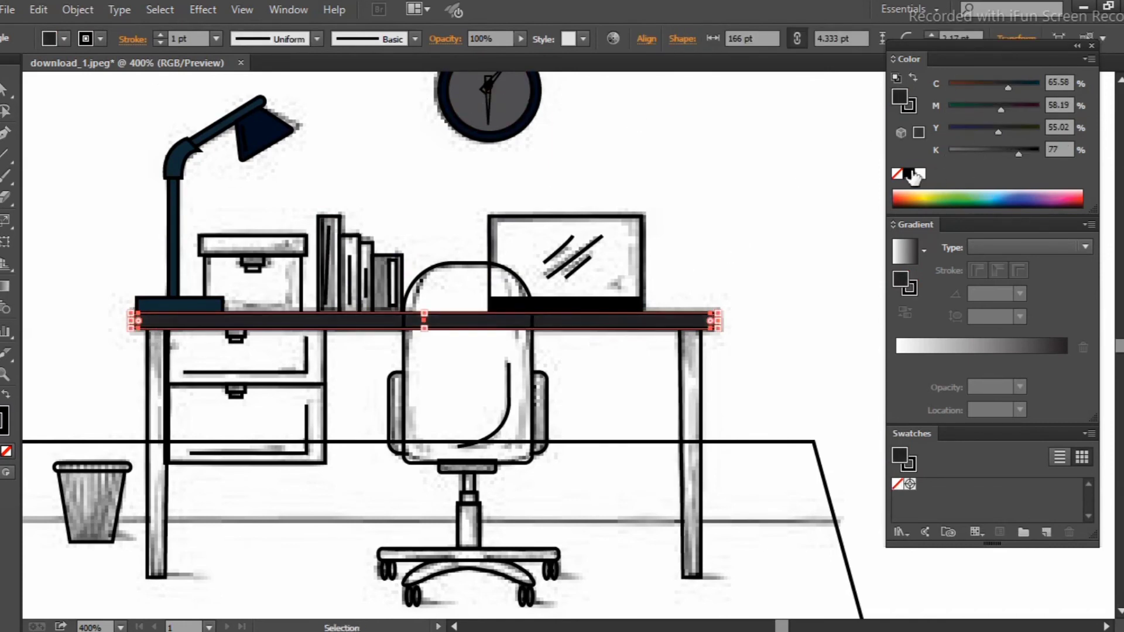
click(866, 196)
Step: Fill both desk legs with the dark colour
click(691, 374)
shift+click(150, 488)
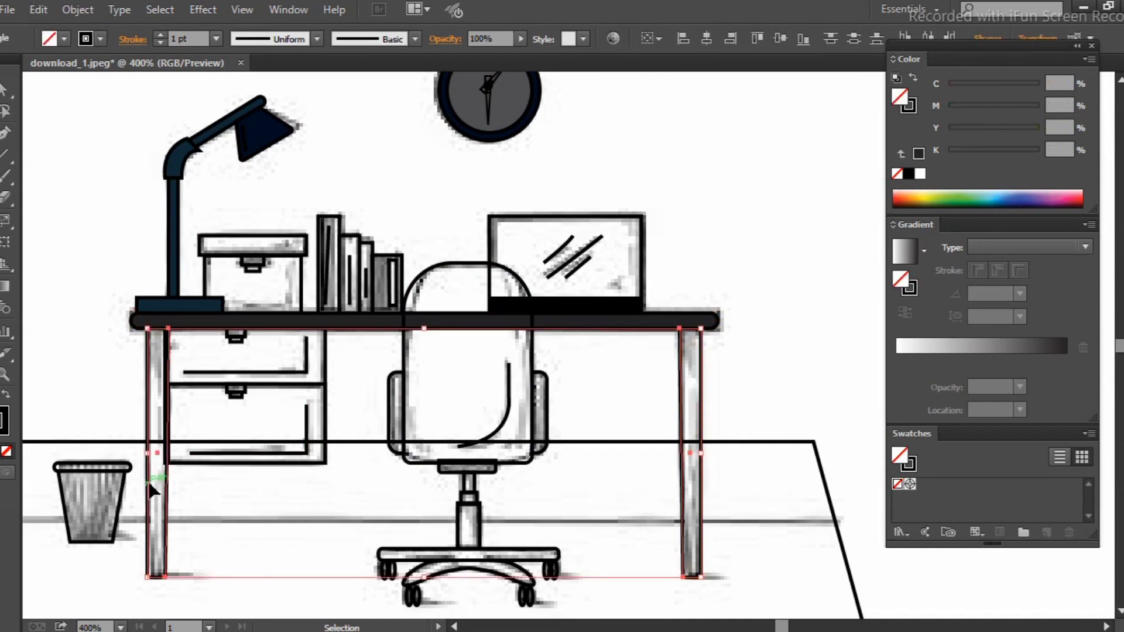
click(1010, 149)
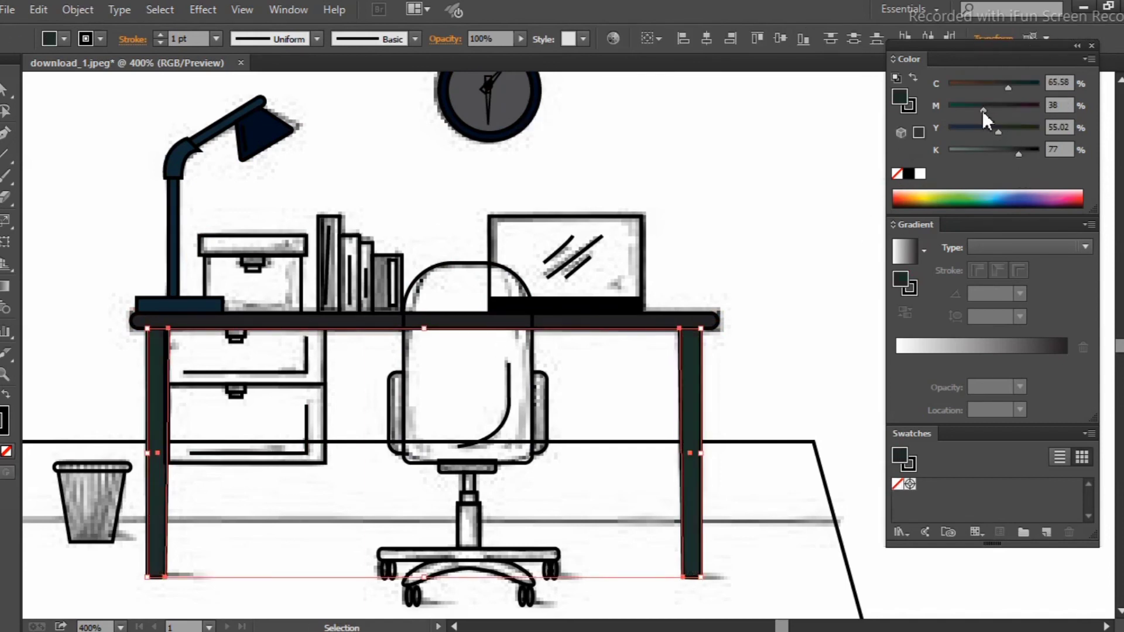
click(1032, 153)
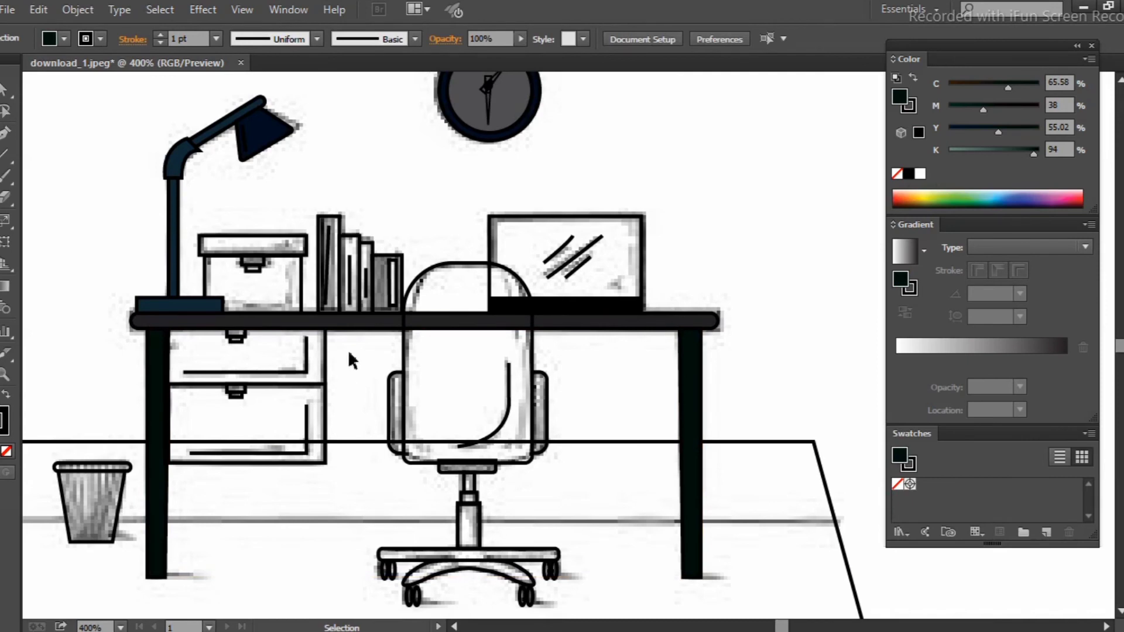
Step: Fill the drawers white and stretch the lower drawer up to the desktop
click(271, 339)
click(677, 174)
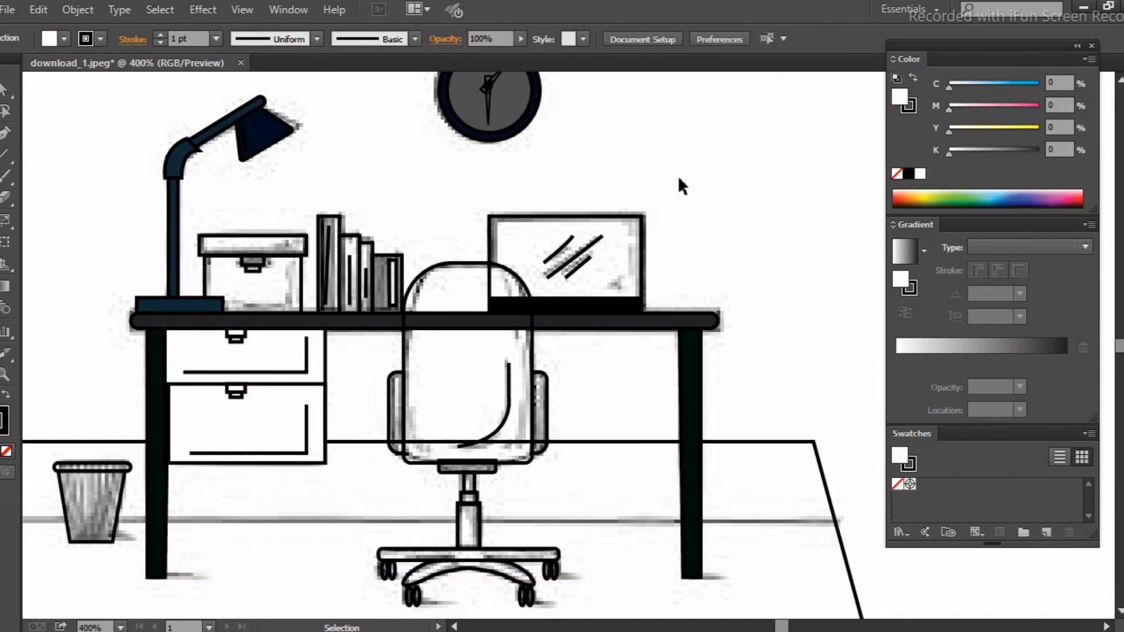
click(310, 383)
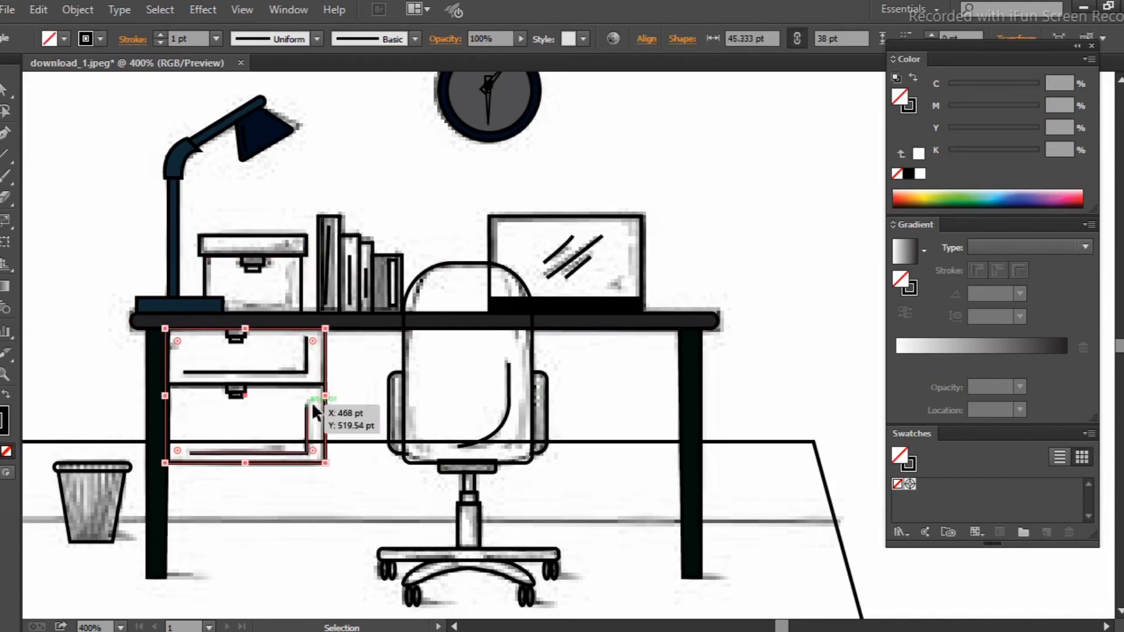
drag(168, 422, 164, 422)
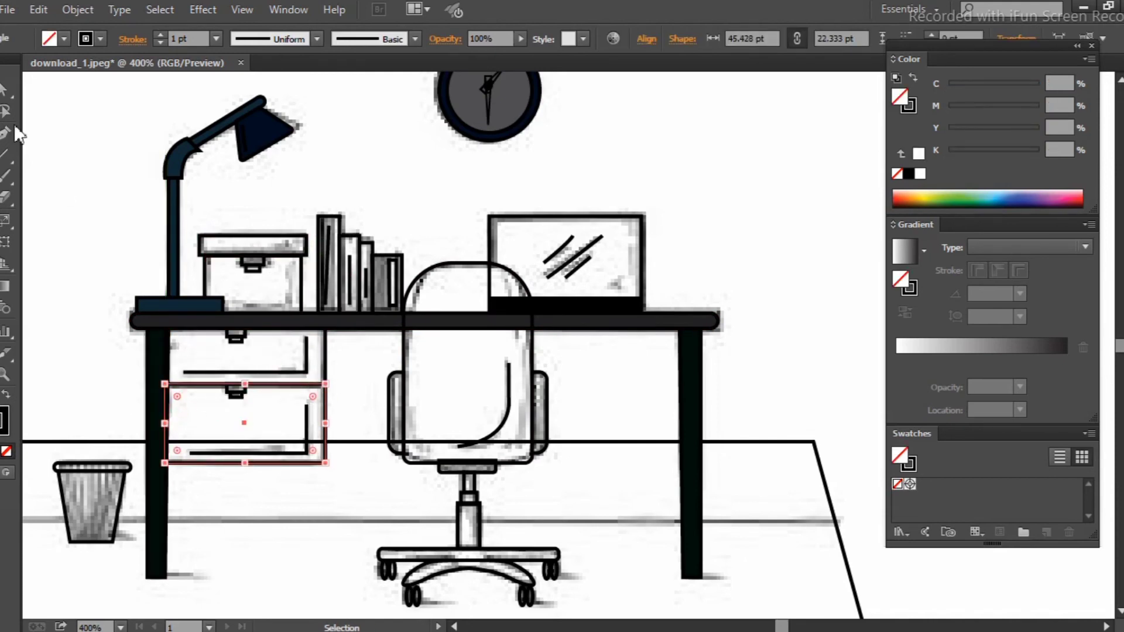
drag(325, 383, 325, 329)
Step: Eyedrop the desk leg's dark colour onto both drawer knobs
click(258, 505)
click(236, 389)
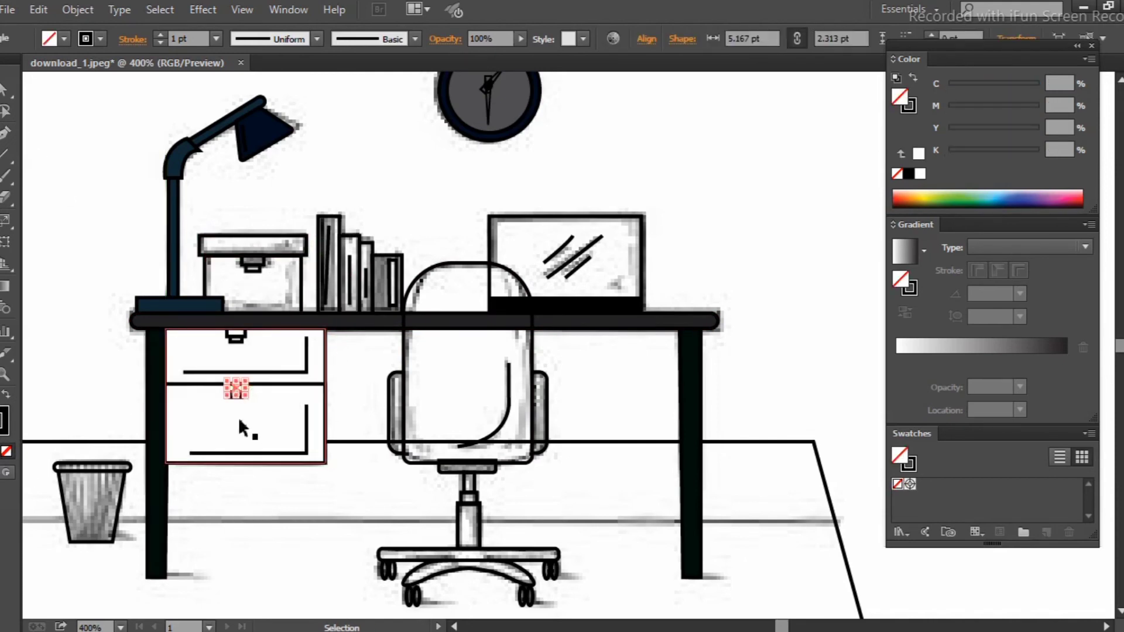
scroll(237, 417, up, 3)
shift+click(226, 114)
scroll(283, 169, down, 1)
key(i)
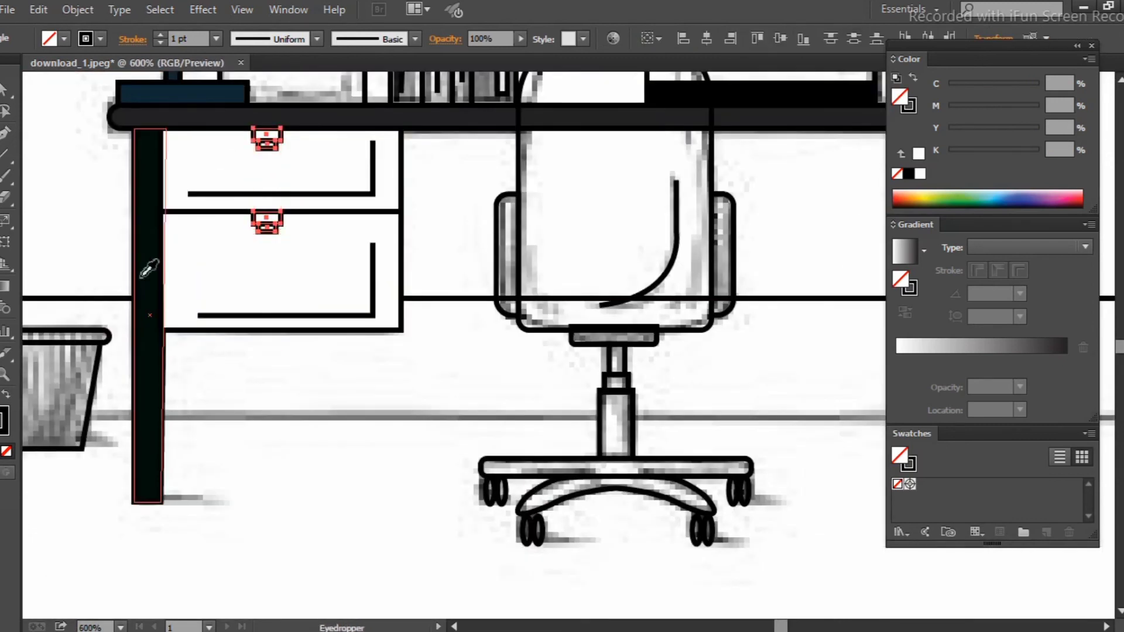
click(149, 269)
key(v)
Step: Eyedrop the desk leg's dark colour onto the drawer lines
click(319, 316)
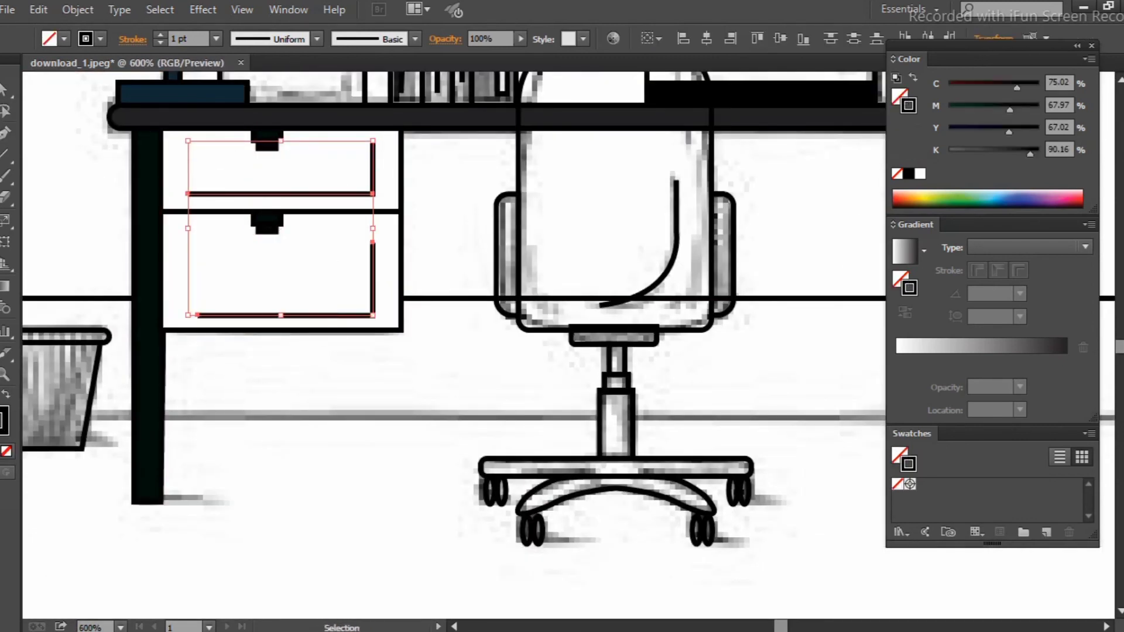
key(i)
click(151, 296)
key(ctrl+shift+a)
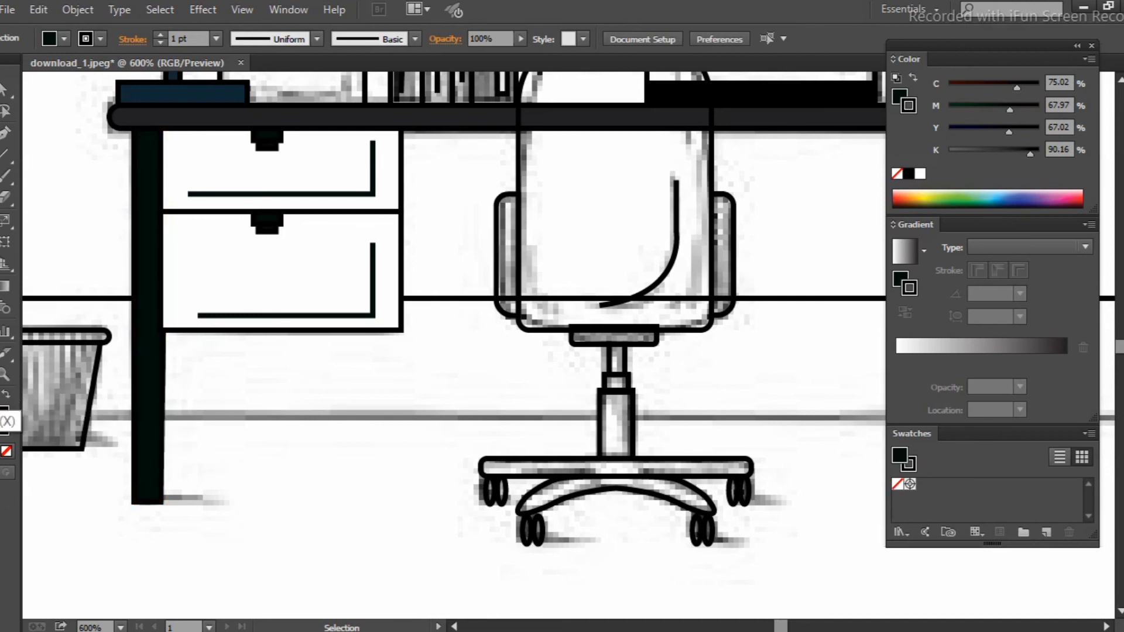
click(7, 424)
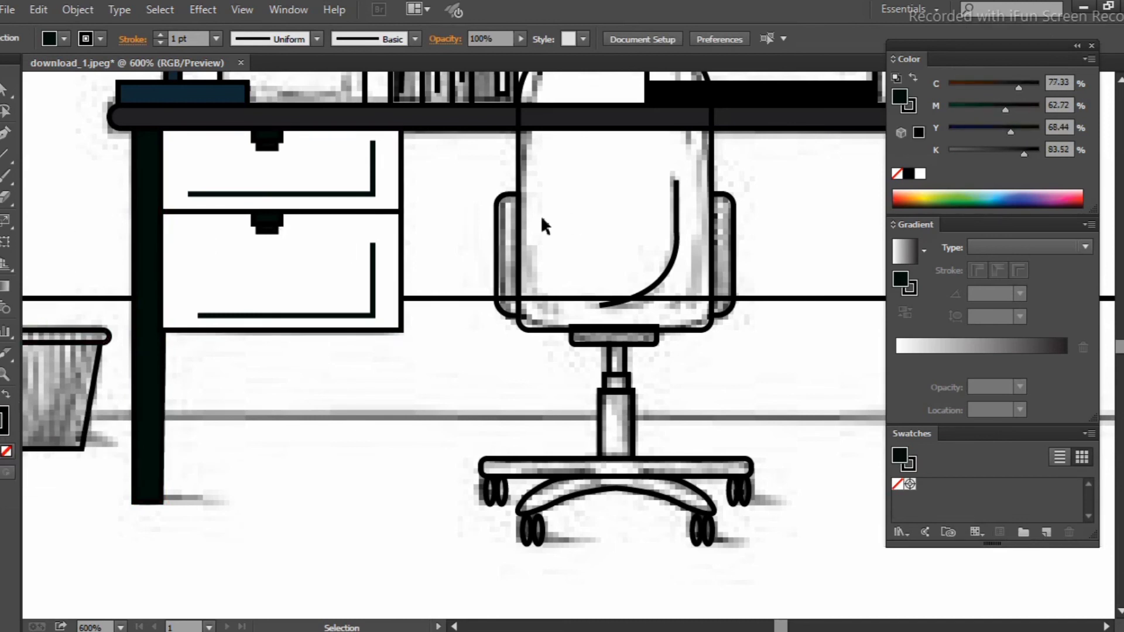
scroll(587, 213, down, 3)
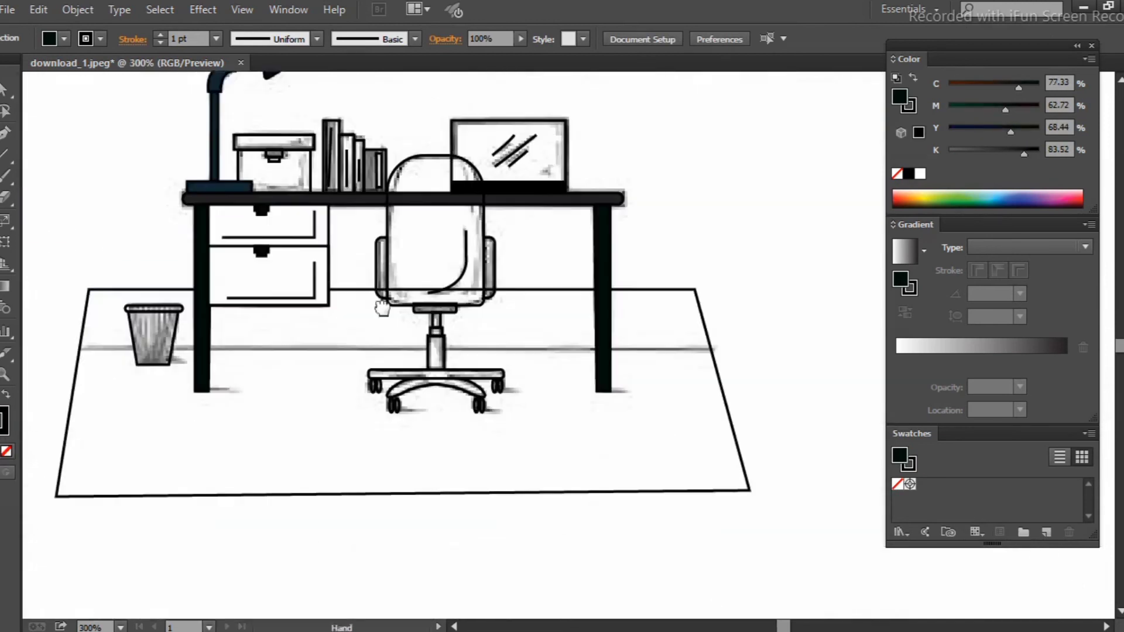
click(304, 333)
Step: Move the floor shape below the desk and fill the storage box darker red-orange
key(ctrl+minus)
drag(377, 346, 378, 503)
key(ctrl+shift+a)
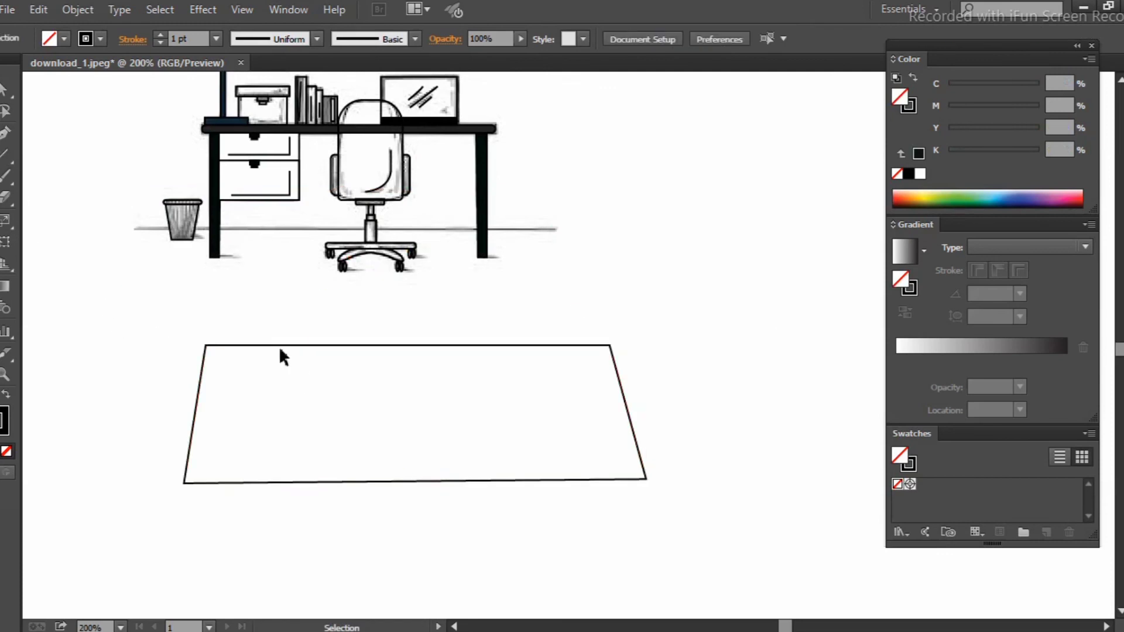
click(282, 353)
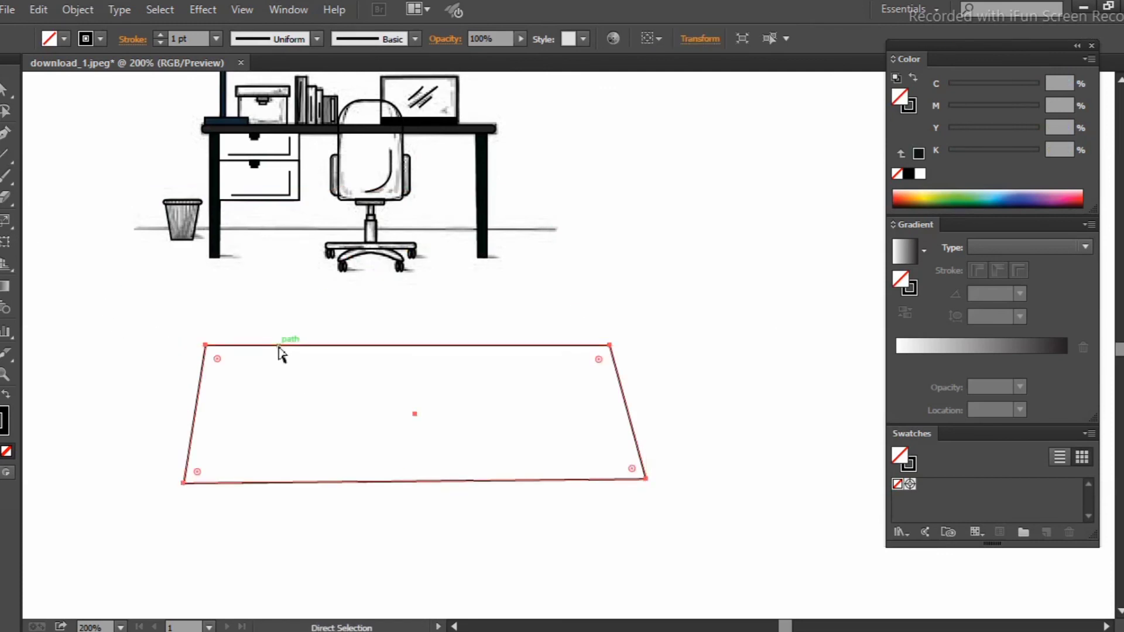
drag(645, 482, 634, 475)
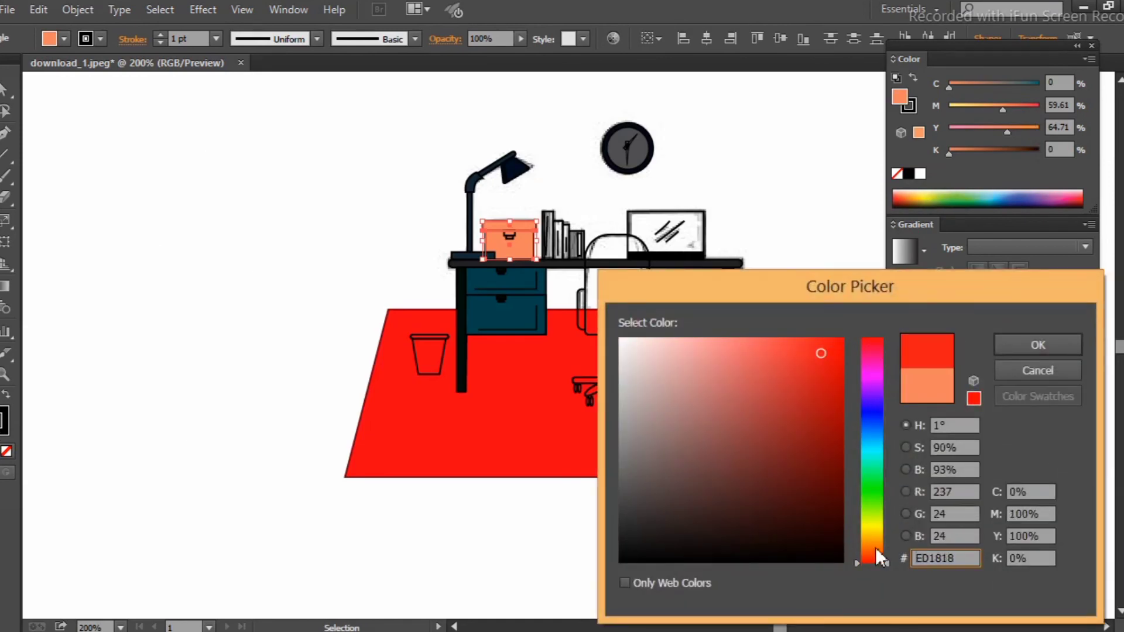
click(1038, 346)
click(866, 218)
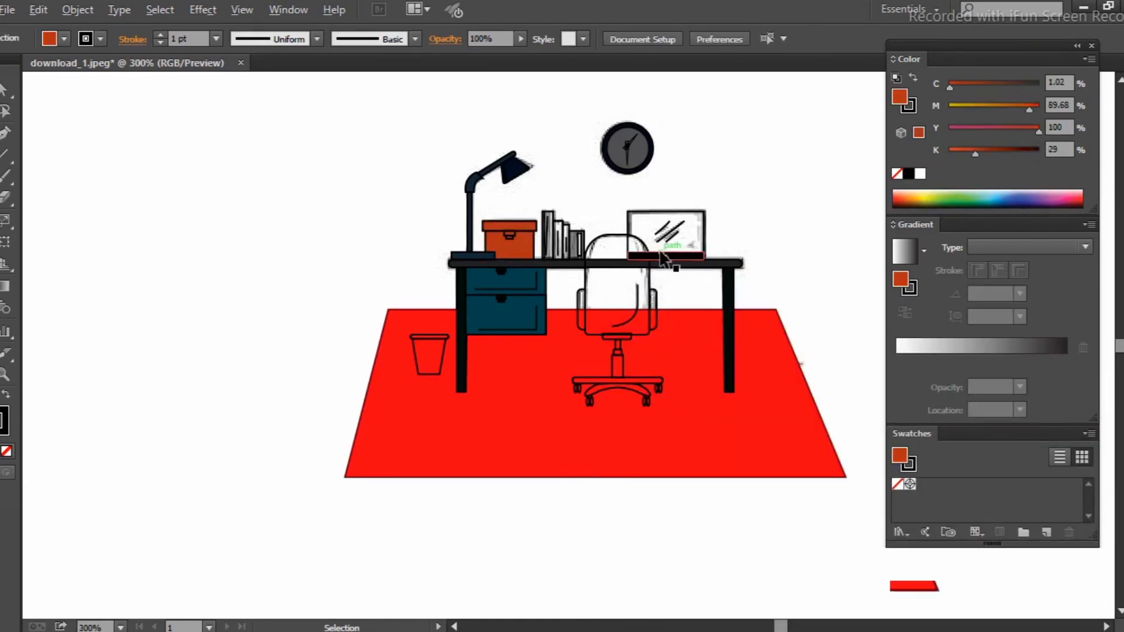
Step: Fill the first book blue and the second book pinkish-red
scroll(731, 275, up, 1)
click(456, 216)
key(shift+Tab)
double_click(5, 420)
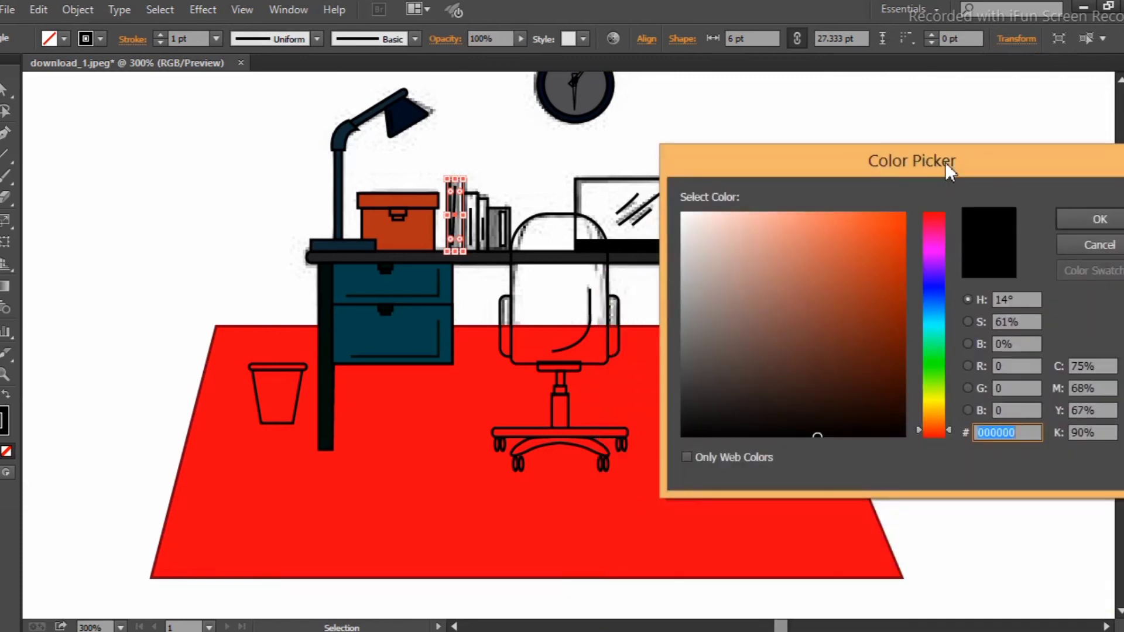
click(931, 241)
click(1094, 218)
click(471, 222)
double_click(5, 420)
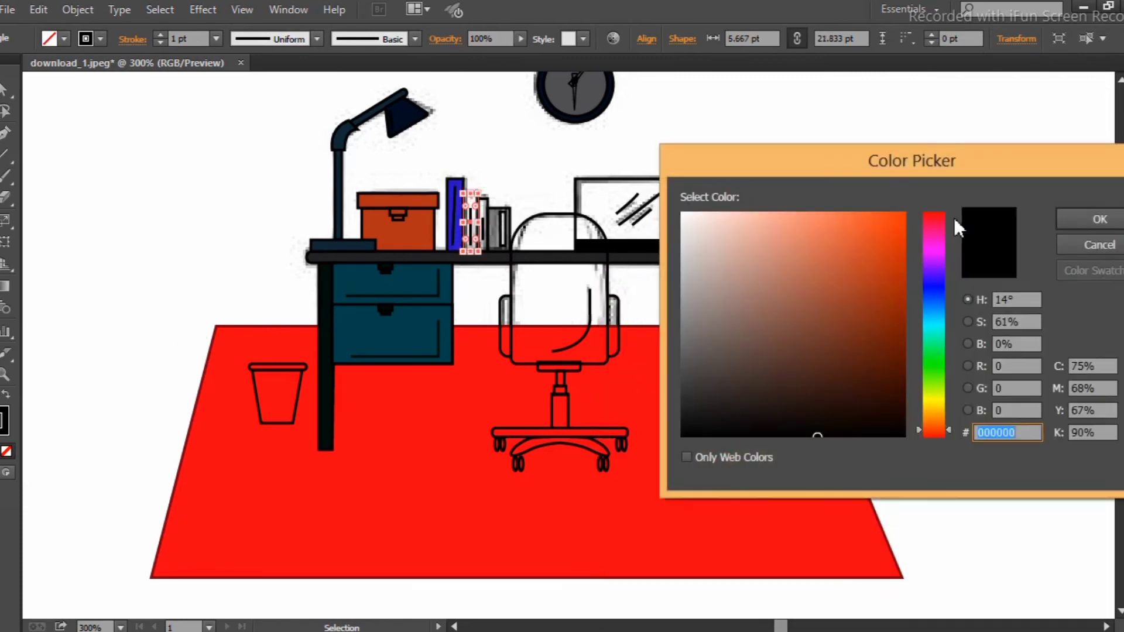
click(896, 223)
click(1096, 218)
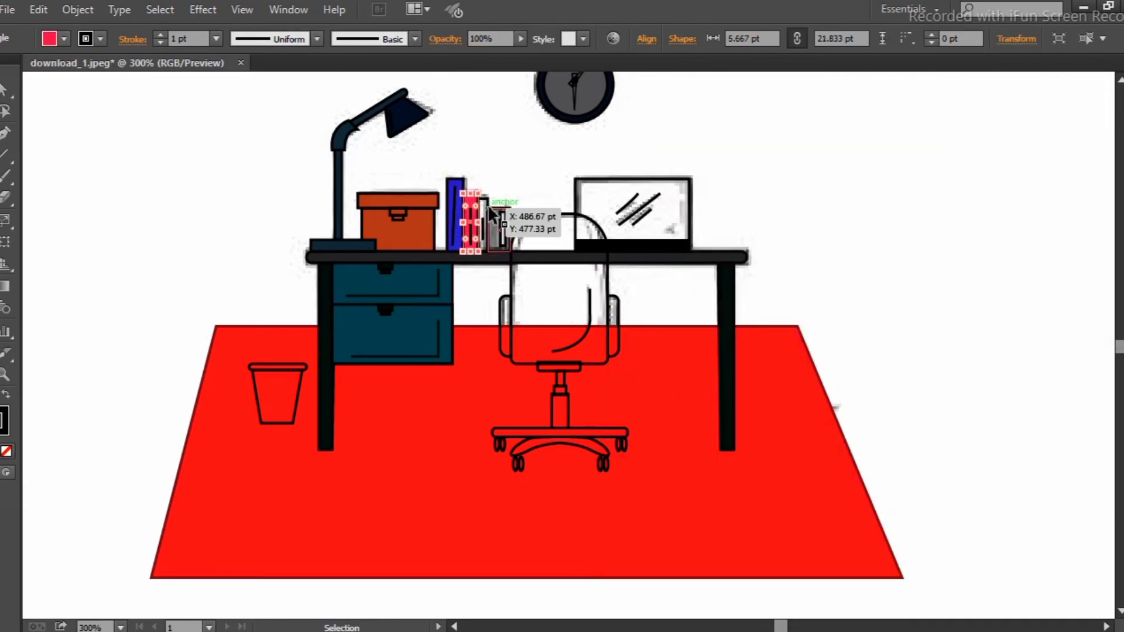
Step: Fill the third book bright green and the fourth book brown
click(491, 240)
double_click(4, 420)
click(932, 363)
click(904, 214)
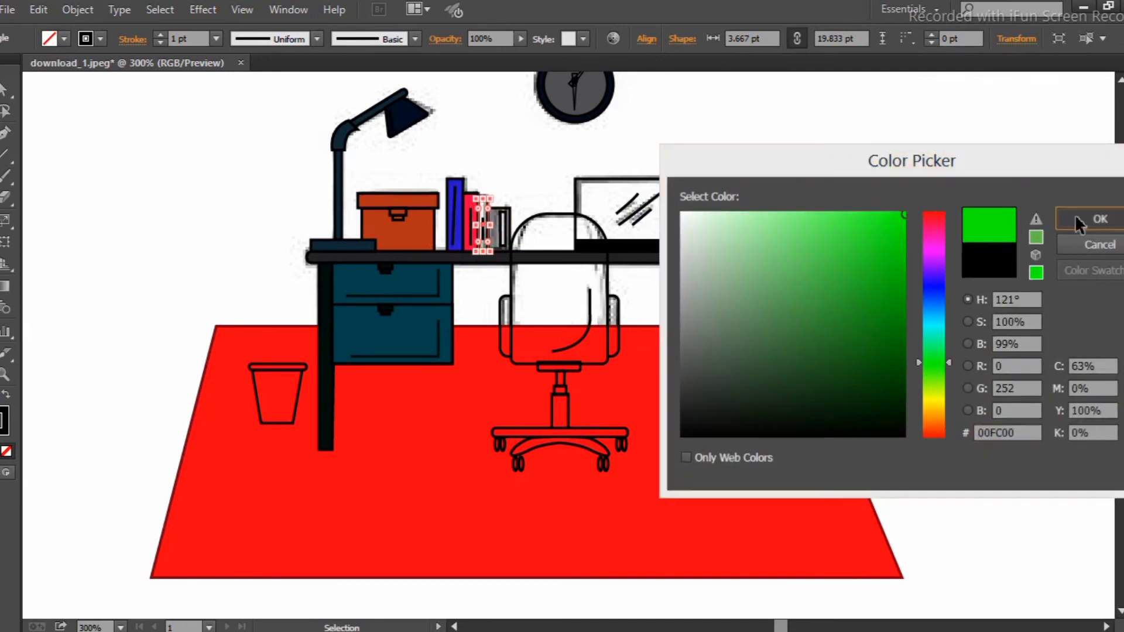
click(1080, 219)
click(501, 240)
double_click(5, 420)
click(1094, 219)
click(966, 330)
Step: Fill the chair backrest dark brown
scroll(936, 326, up, 2)
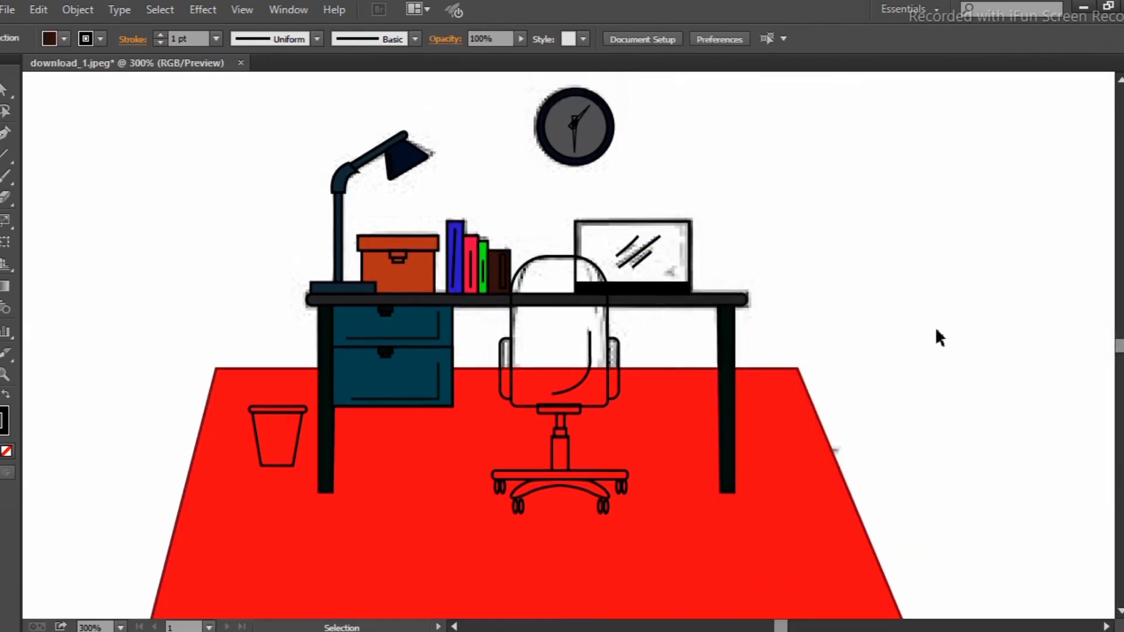
click(559, 256)
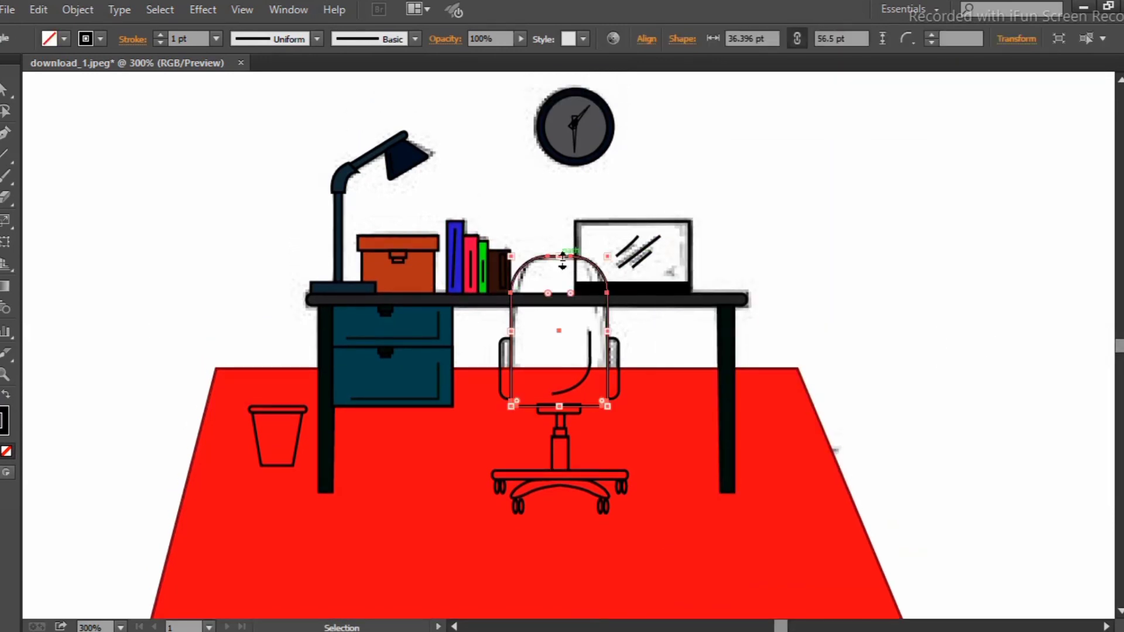
double_click(5, 421)
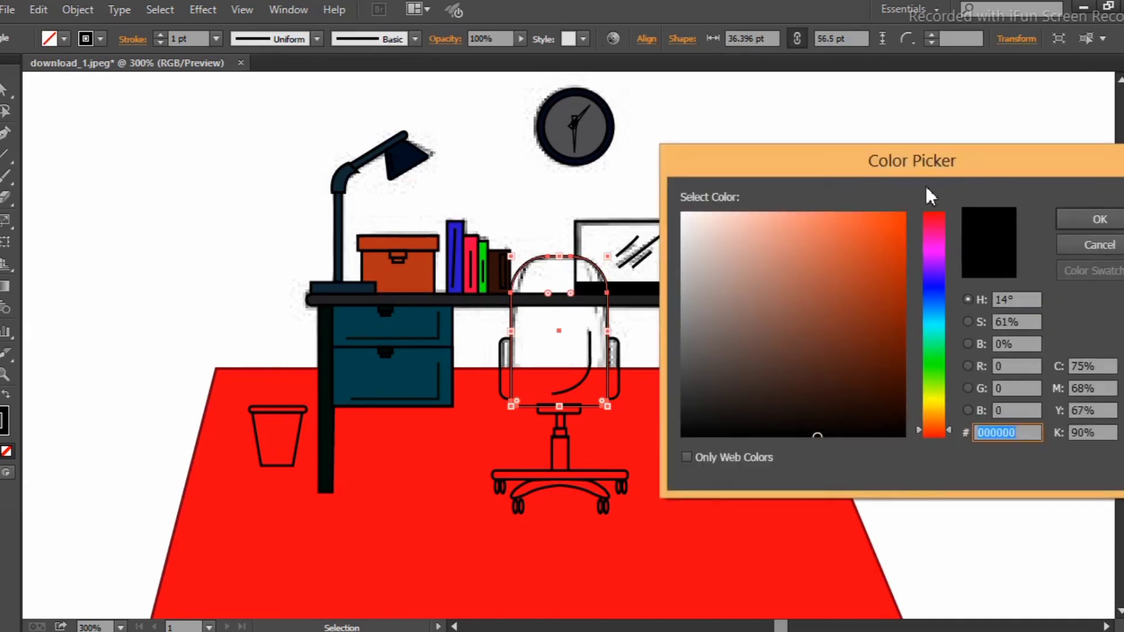
mouse_move(926, 185)
mouse_down()
mouse_move(925, 197)
mouse_move(922, 182)
mouse_up()
click(725, 391)
click(705, 364)
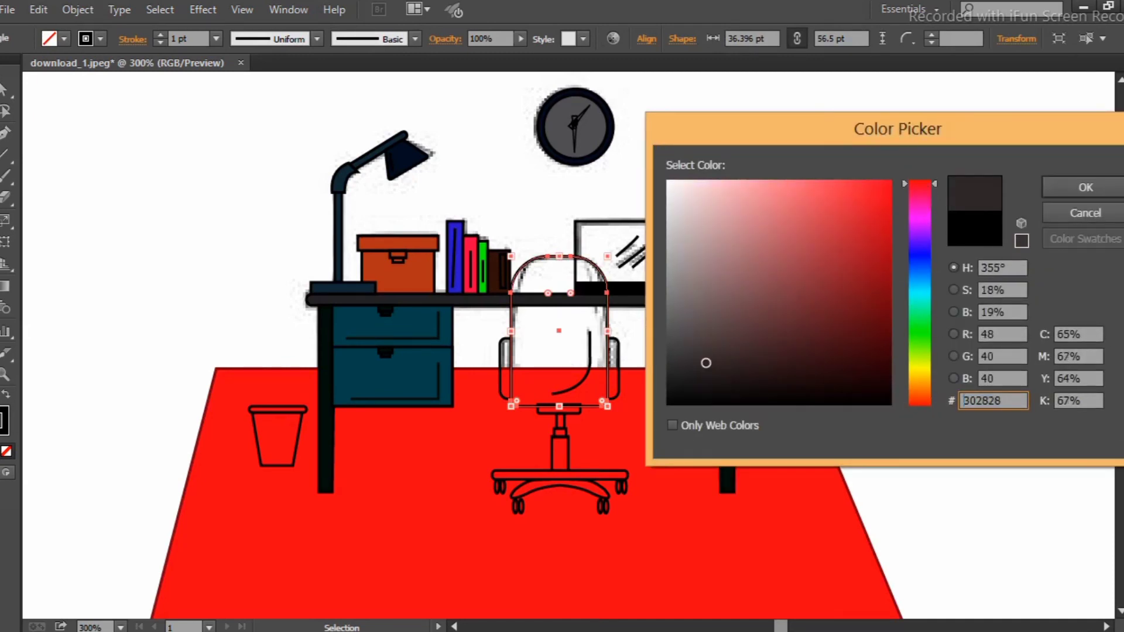
click(1086, 188)
Step: Swap the chair base's fill and stroke and set its fill to black 000000
click(616, 374)
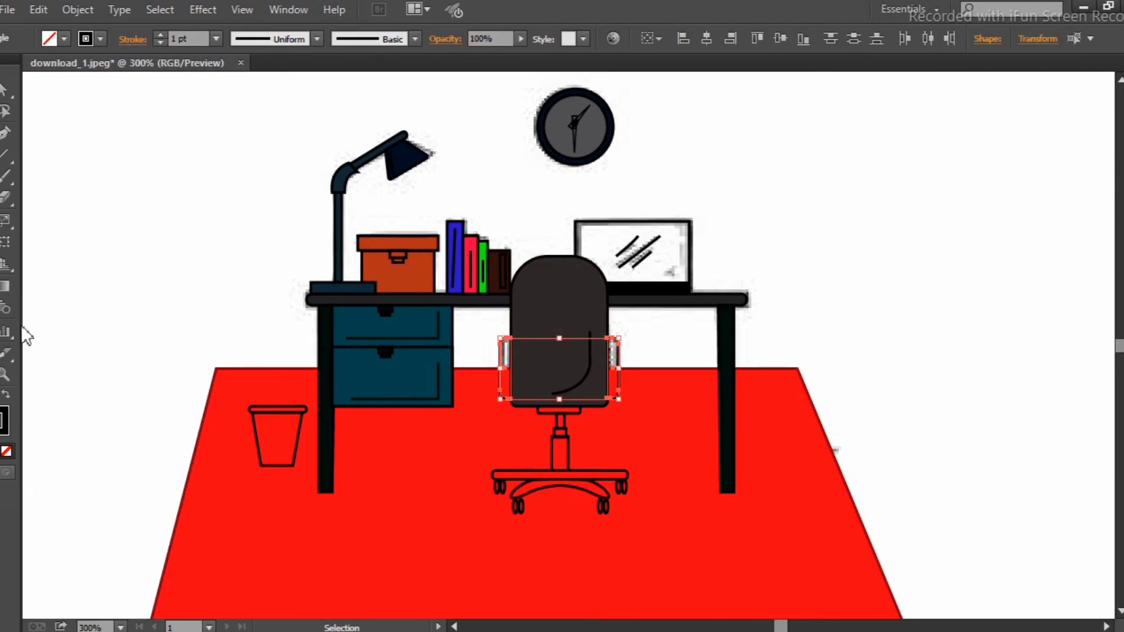
click(831, 518)
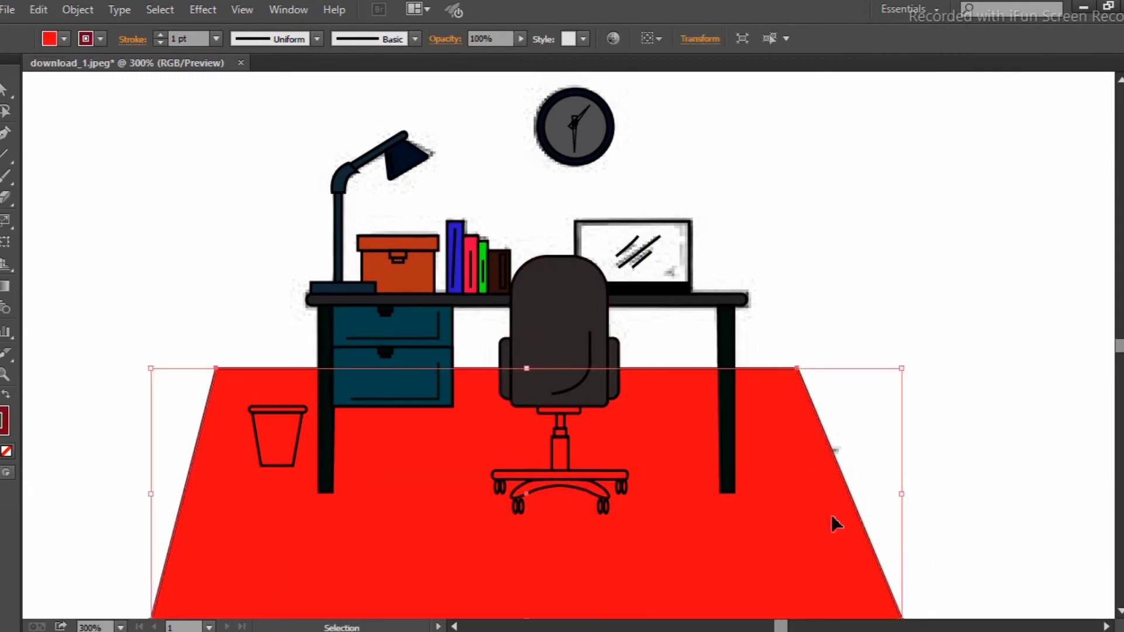
key(ctrl+z)
click(622, 487)
click(6, 395)
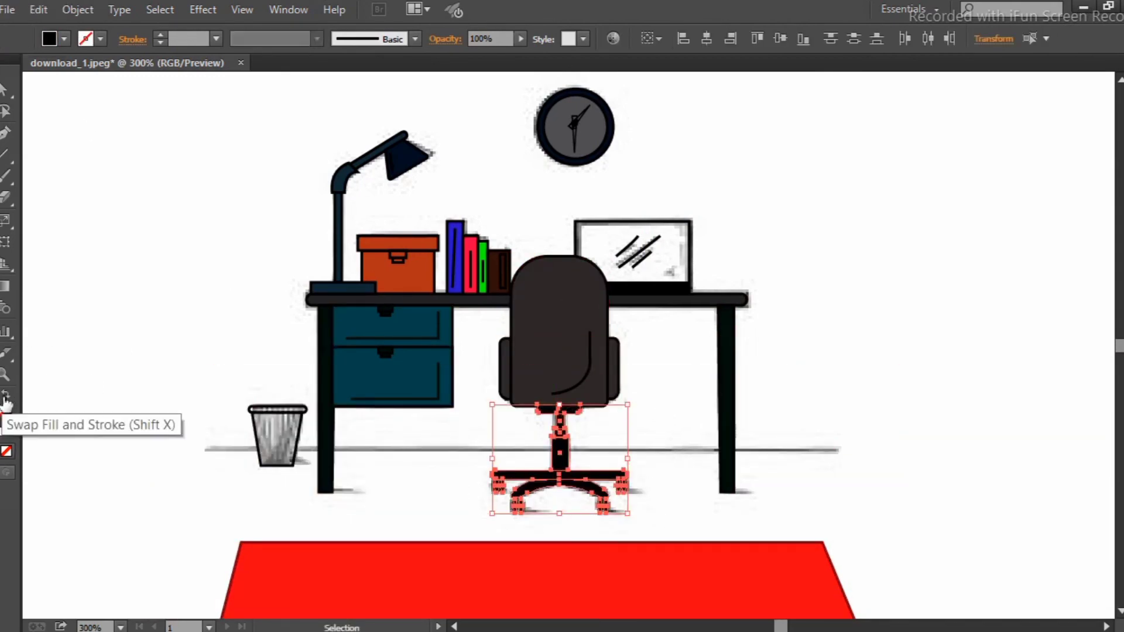
double_click(4, 418)
text(000000)
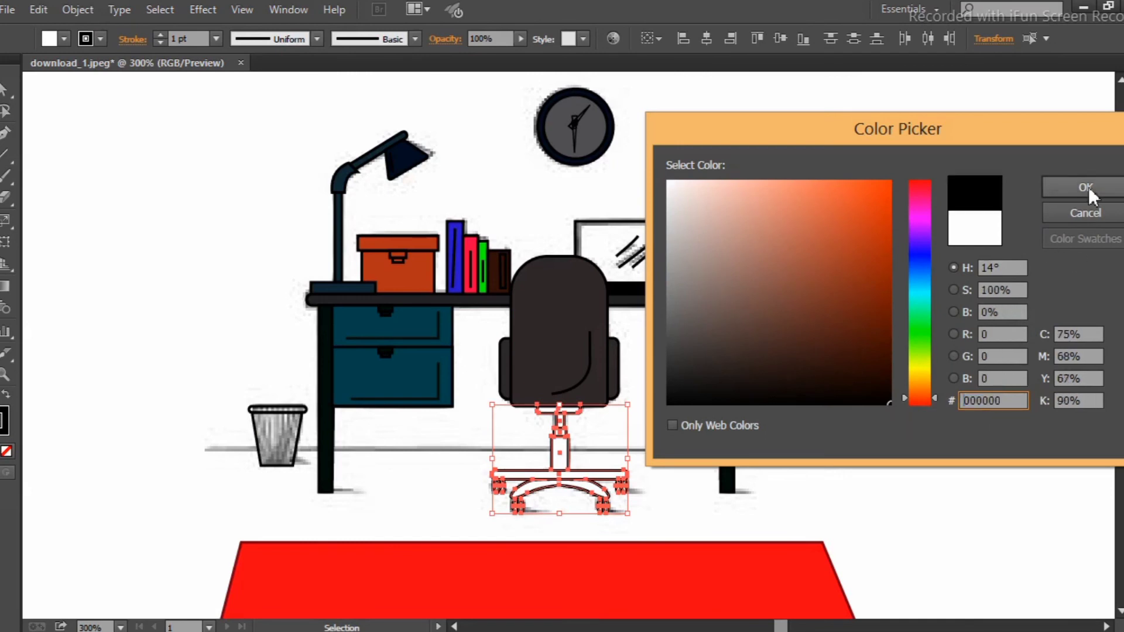
click(1085, 187)
scroll(887, 314, up, 1)
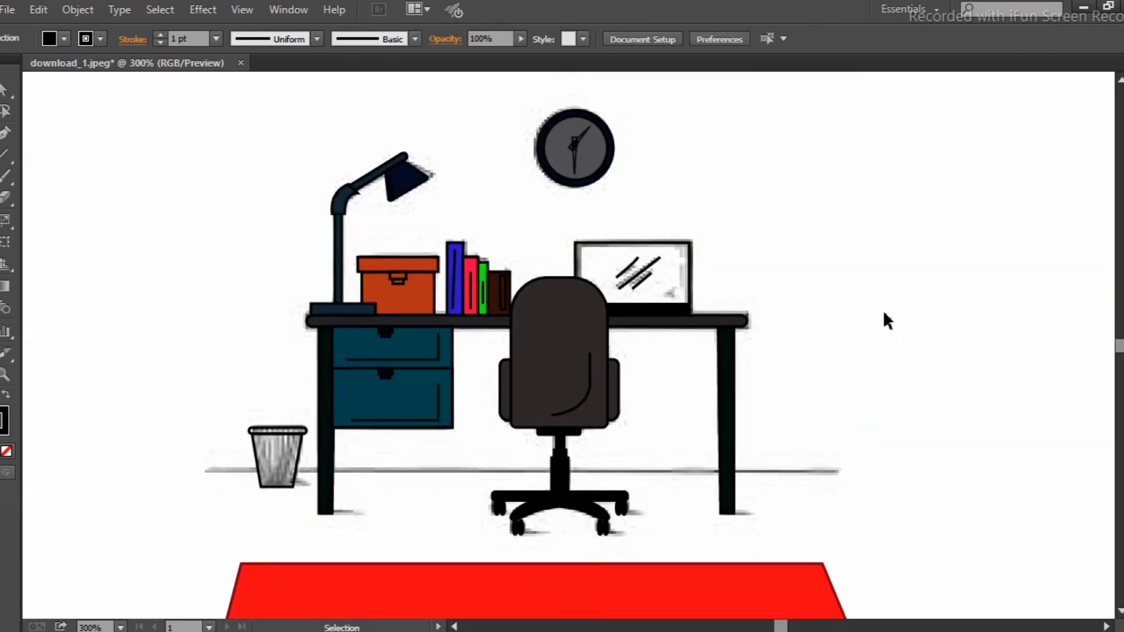
Step: Fill the waste bin yellow and the laptop screen blue
click(278, 457)
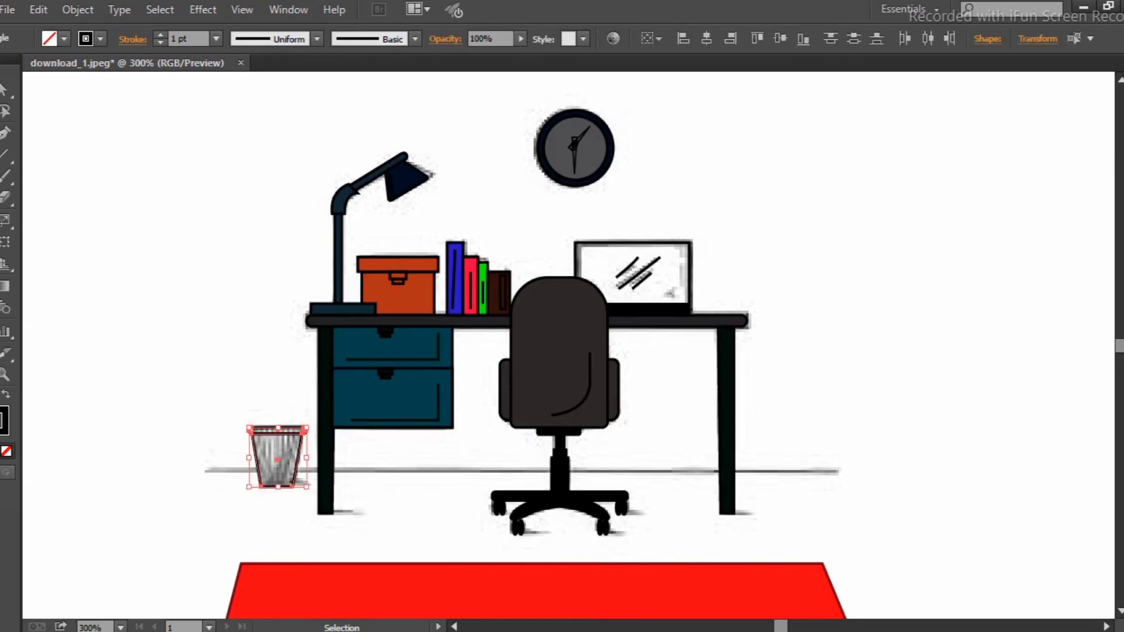
double_click(4, 418)
click(885, 186)
click(1083, 186)
scroll(820, 180, down, 1)
scroll(820, 181, up, 1)
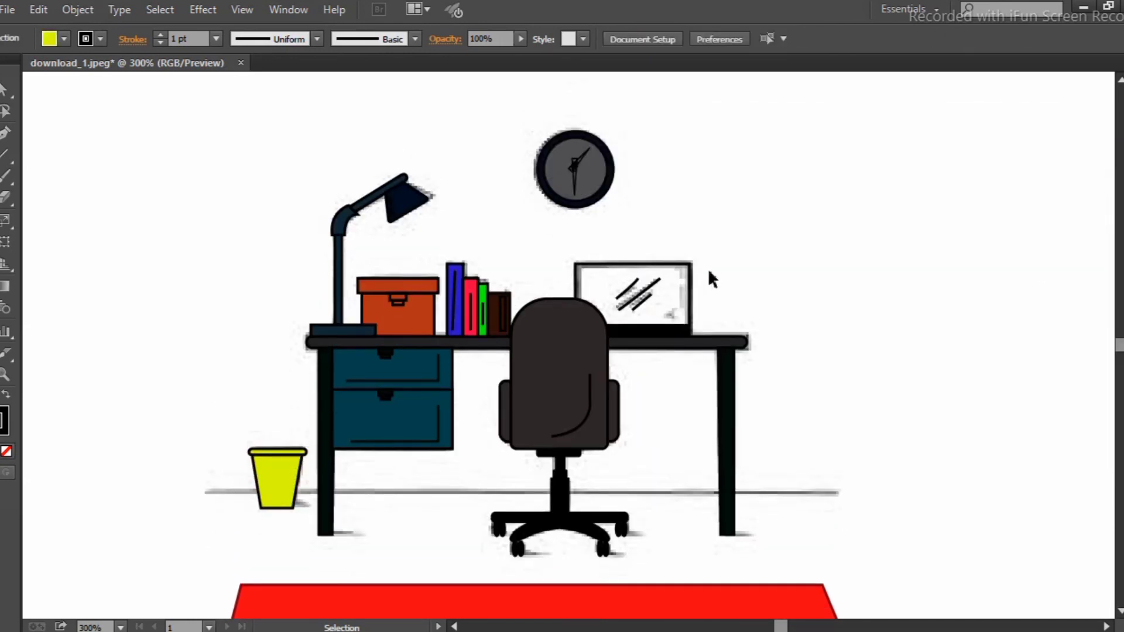
click(686, 280)
double_click(4, 418)
click(847, 245)
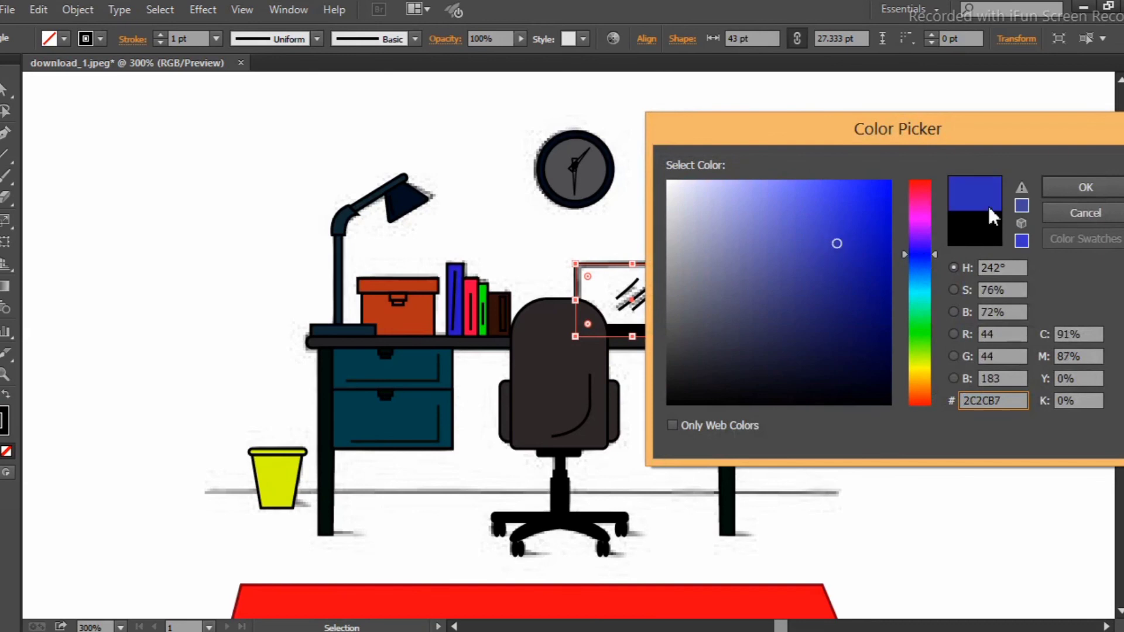
click(1085, 188)
Step: Move the rug up under the desk and nudge it slightly left
scroll(963, 356, down, 1)
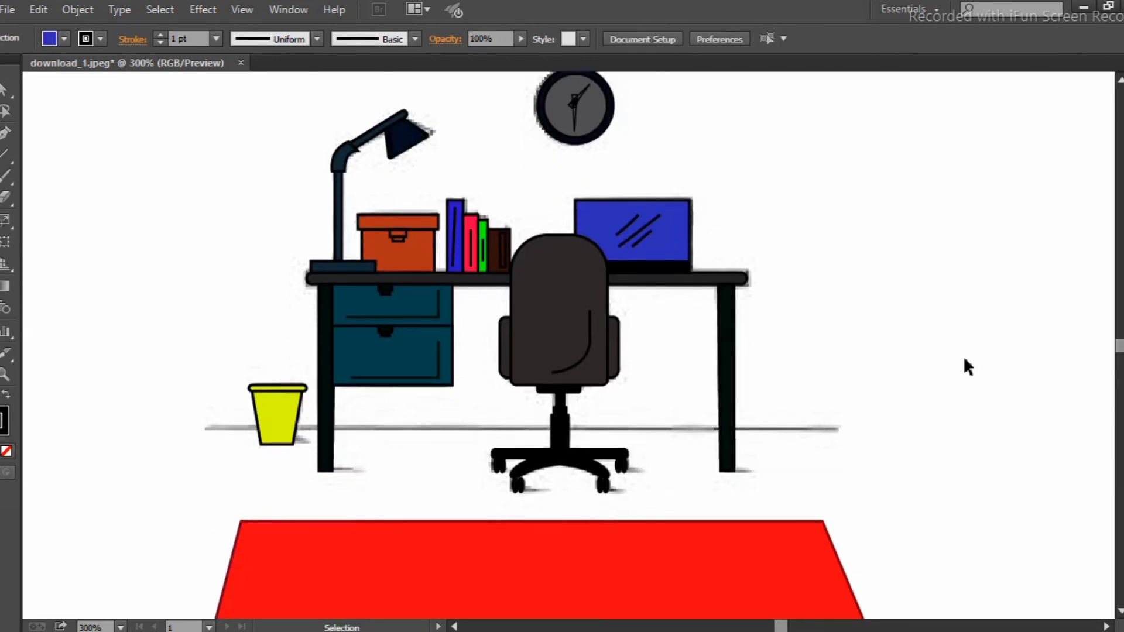
scroll(964, 355, down, 1)
drag(739, 421, 740, 257)
key(ctrl+minus)
key(ctrl+minus)
drag(468, 386, 441, 386)
click(785, 261)
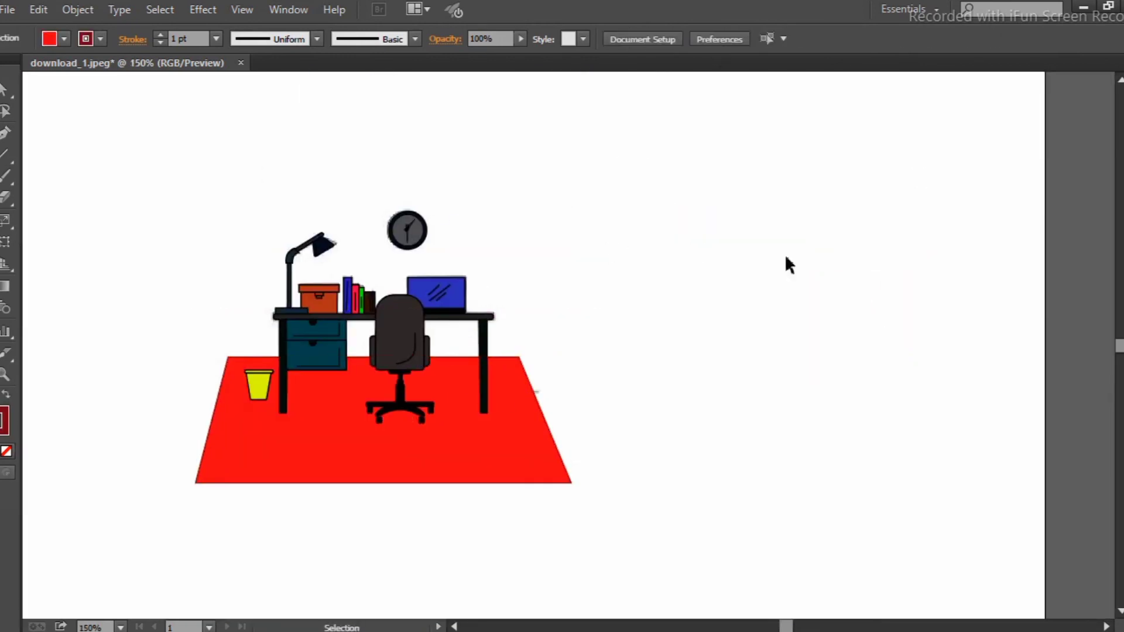
click(328, 456)
Step: Reshape the rug into a flatter trapezoid by moving its top and bottom anchor points
click(6, 111)
click(519, 357)
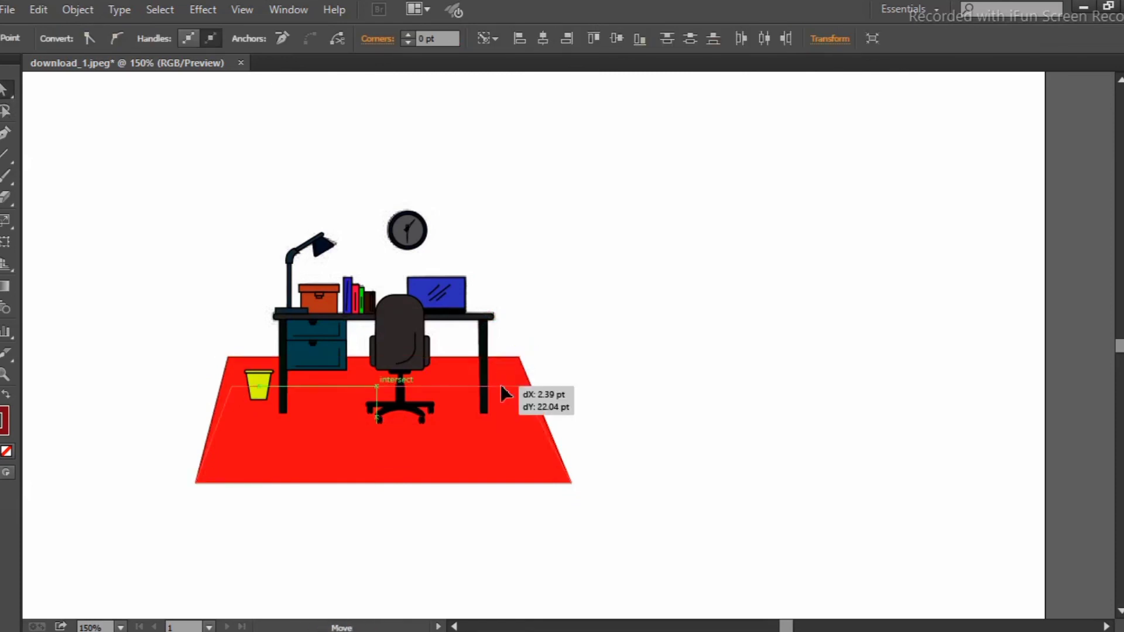
drag(520, 363, 504, 391)
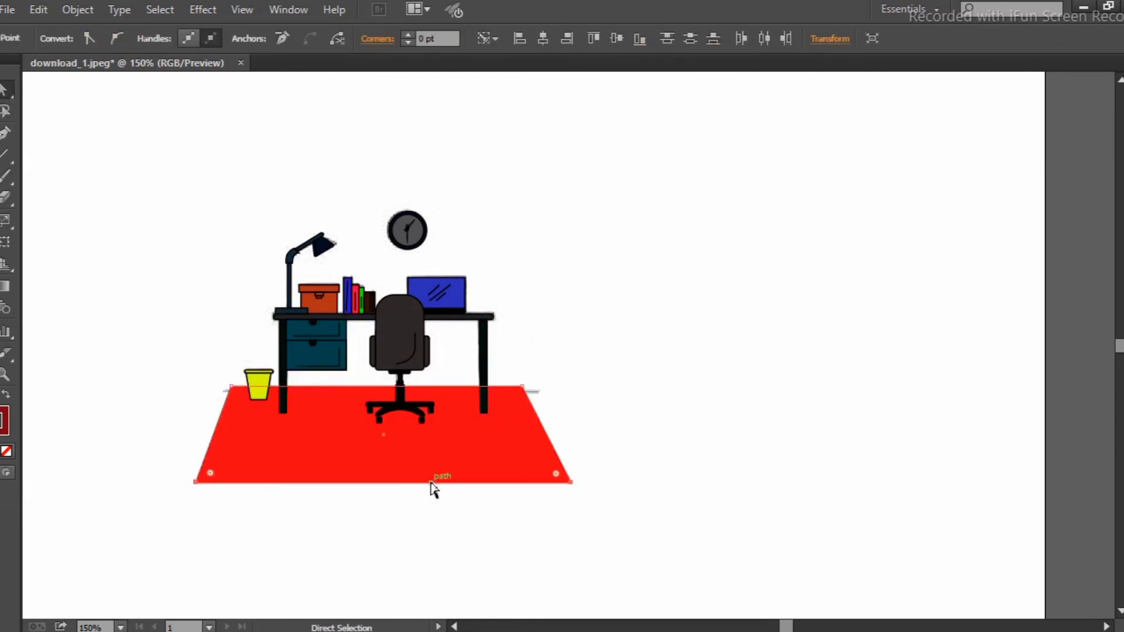
mouse_move(431, 483)
mouse_down()
mouse_move(433, 460)
mouse_move(456, 456)
mouse_up()
click(455, 479)
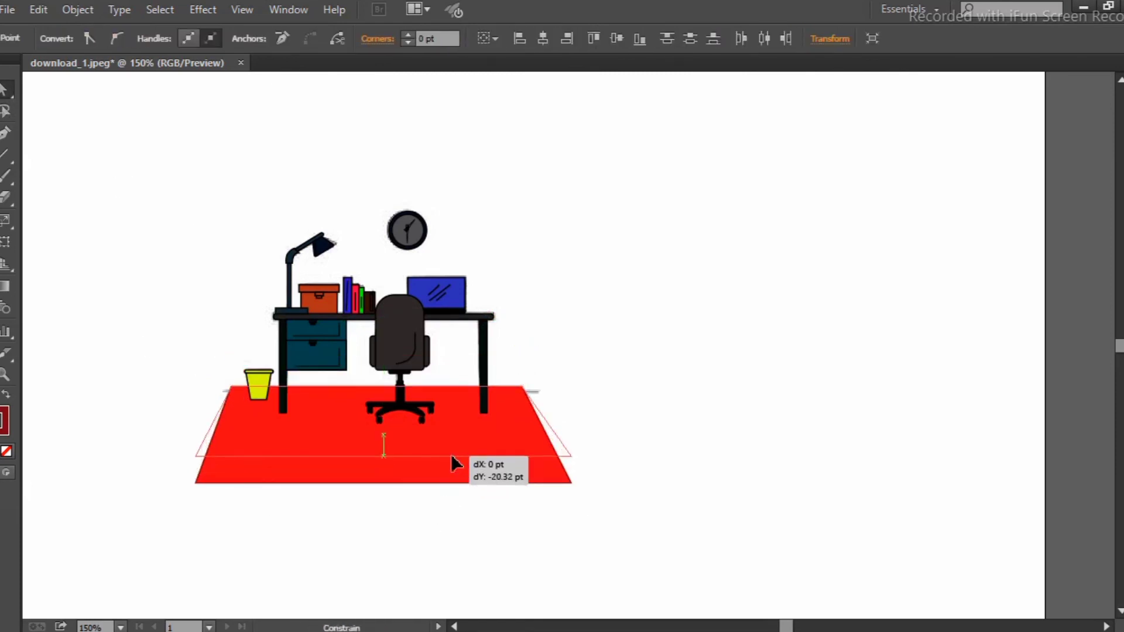
click(472, 480)
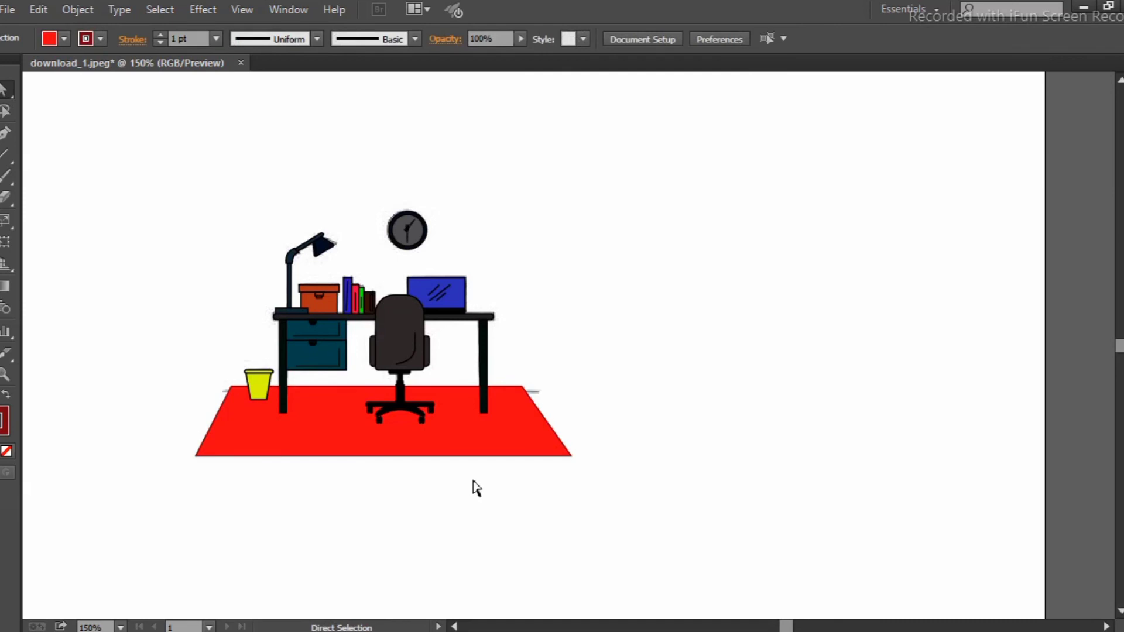
Step: Fill the rug hot pink
click(431, 439)
double_click(4, 421)
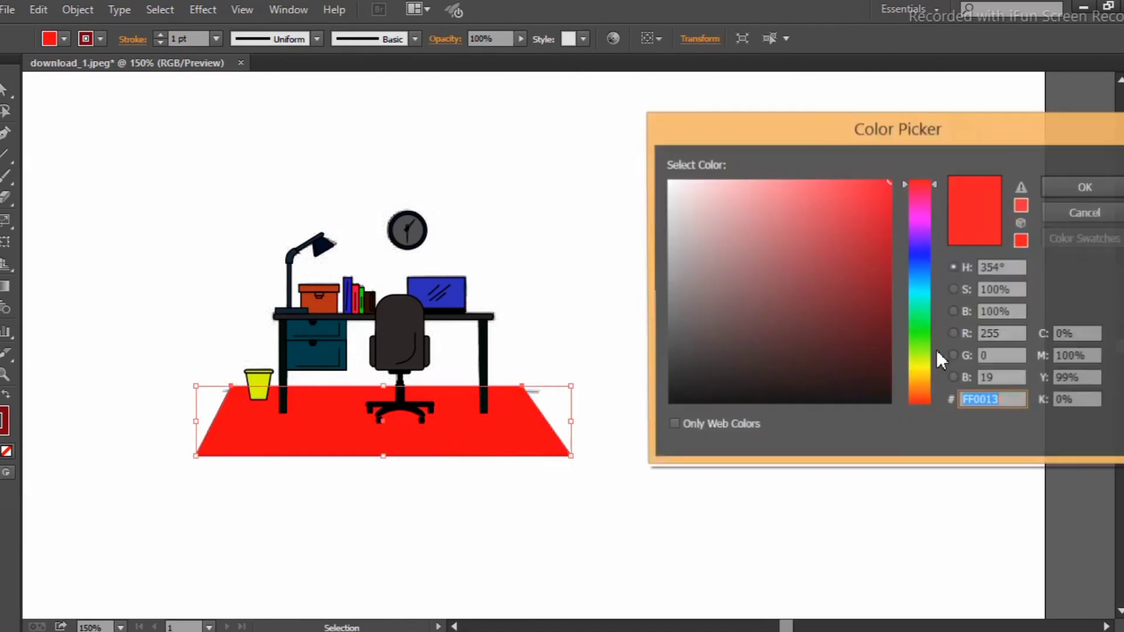
click(920, 194)
click(888, 188)
key(Return)
click(819, 301)
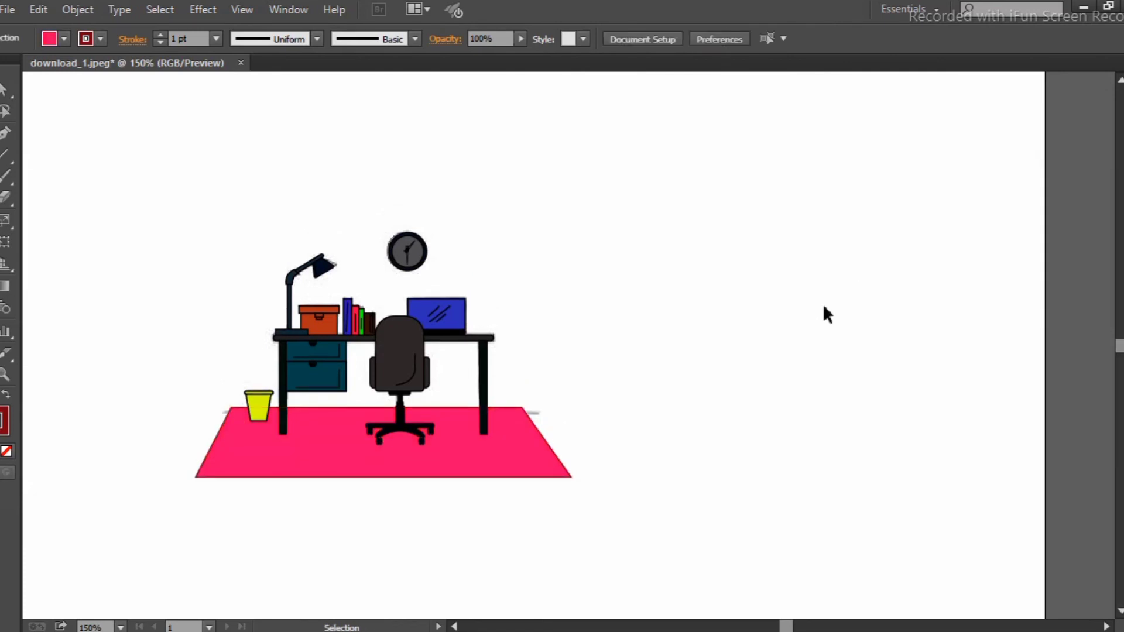
key(ctrl+plus)
key(F7)
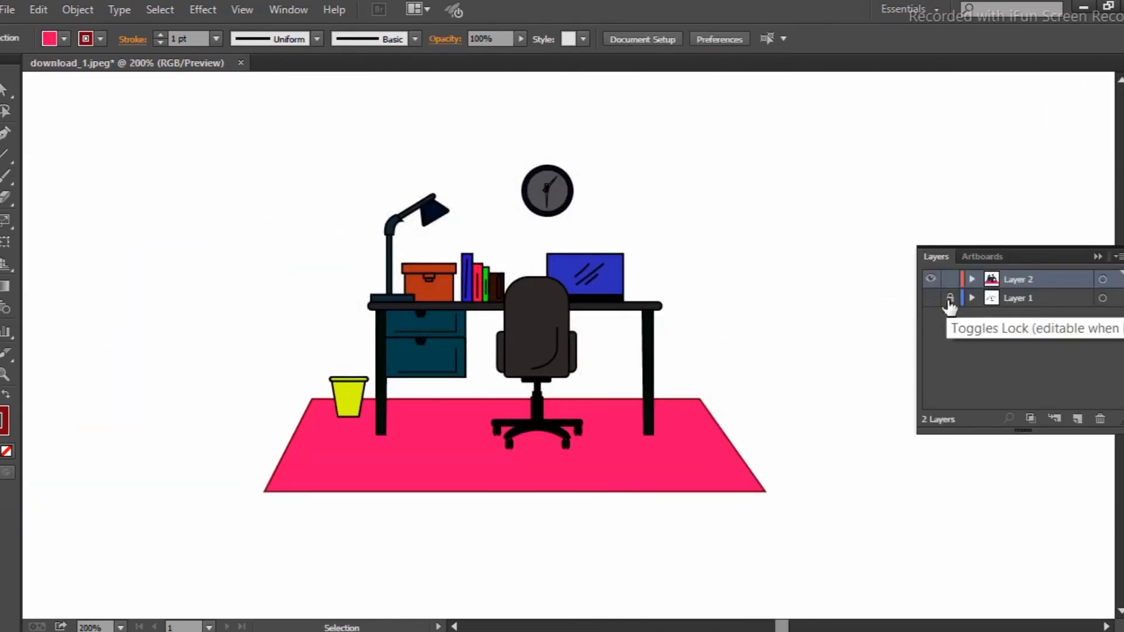
Step: Unlock Layer 1 and move the pencil sketch to the right of the coloured desk scene
click(931, 279)
drag(310, 453, 813, 367)
click(930, 279)
key(ctrl+minus)
drag(774, 409, 728, 359)
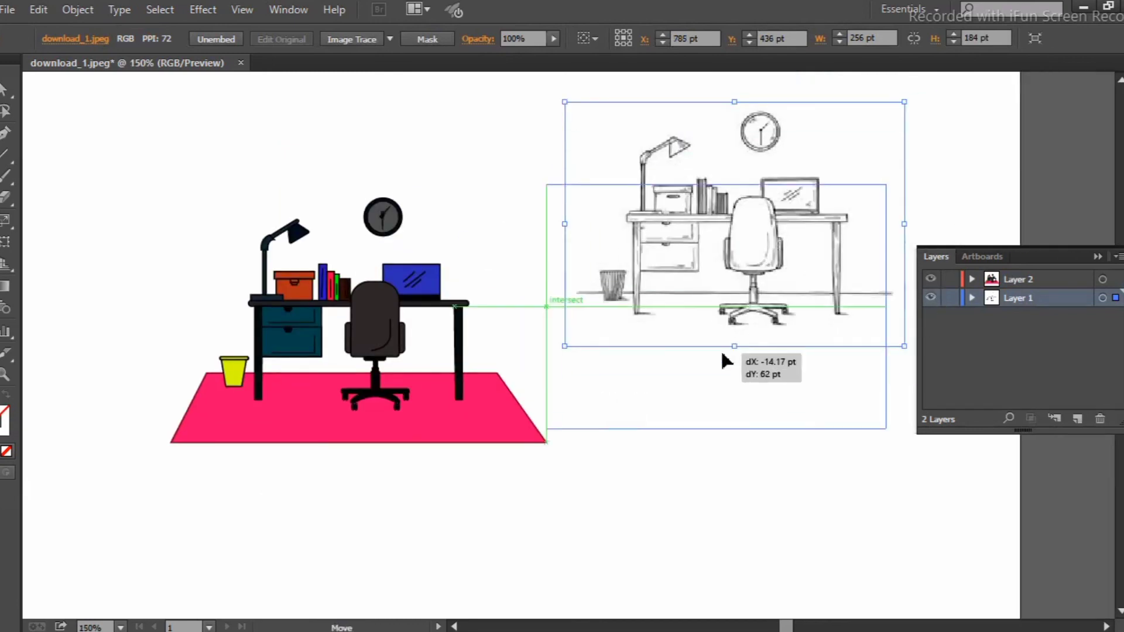
click(841, 502)
key(F7)
click(565, 431)
key(ctrl+plus)
click(887, 544)
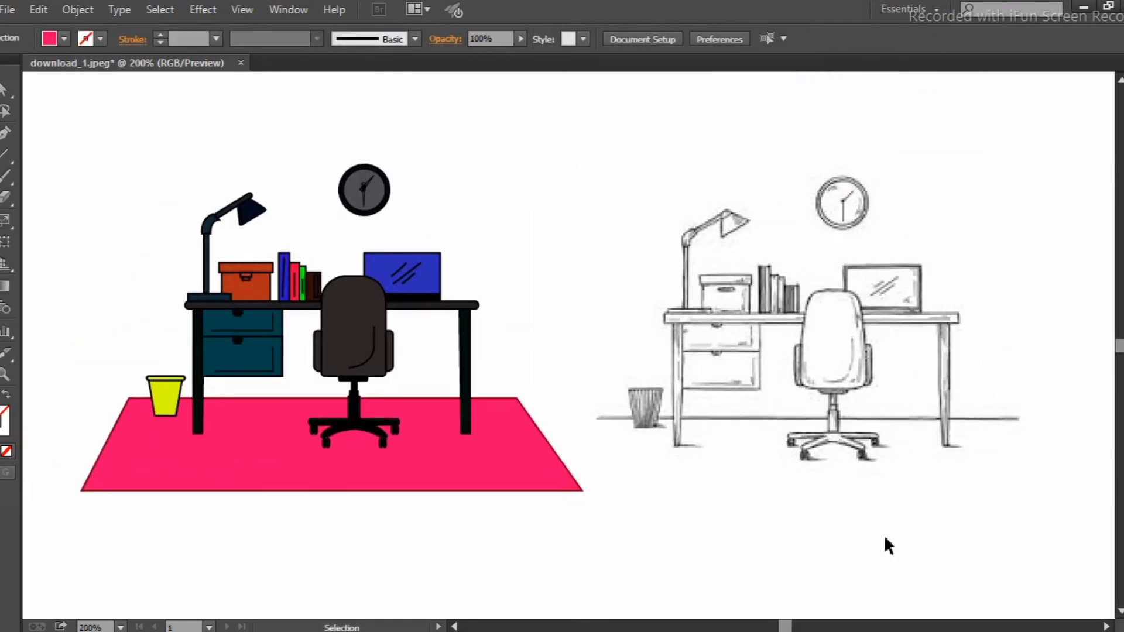